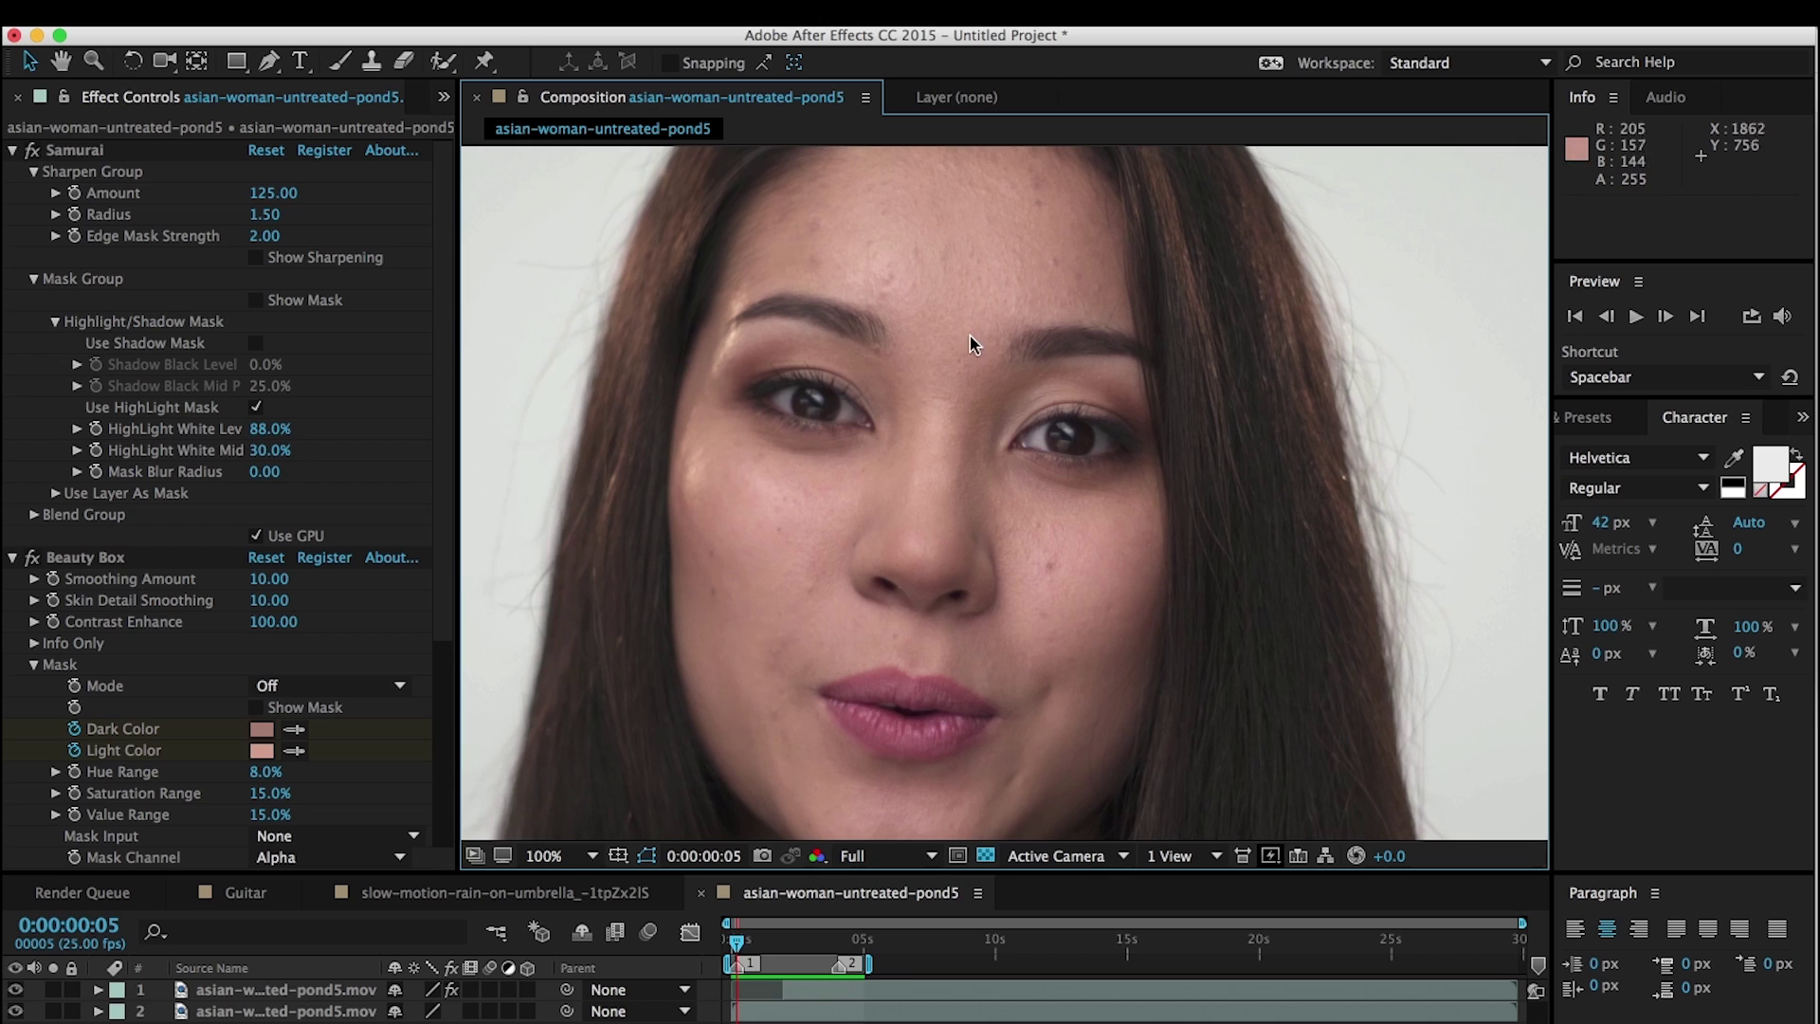
- Zoom the Composition viewer to 200% on the eyes, then play and stop a preview of the clip
left_click(555, 854)
left_click(607, 980)
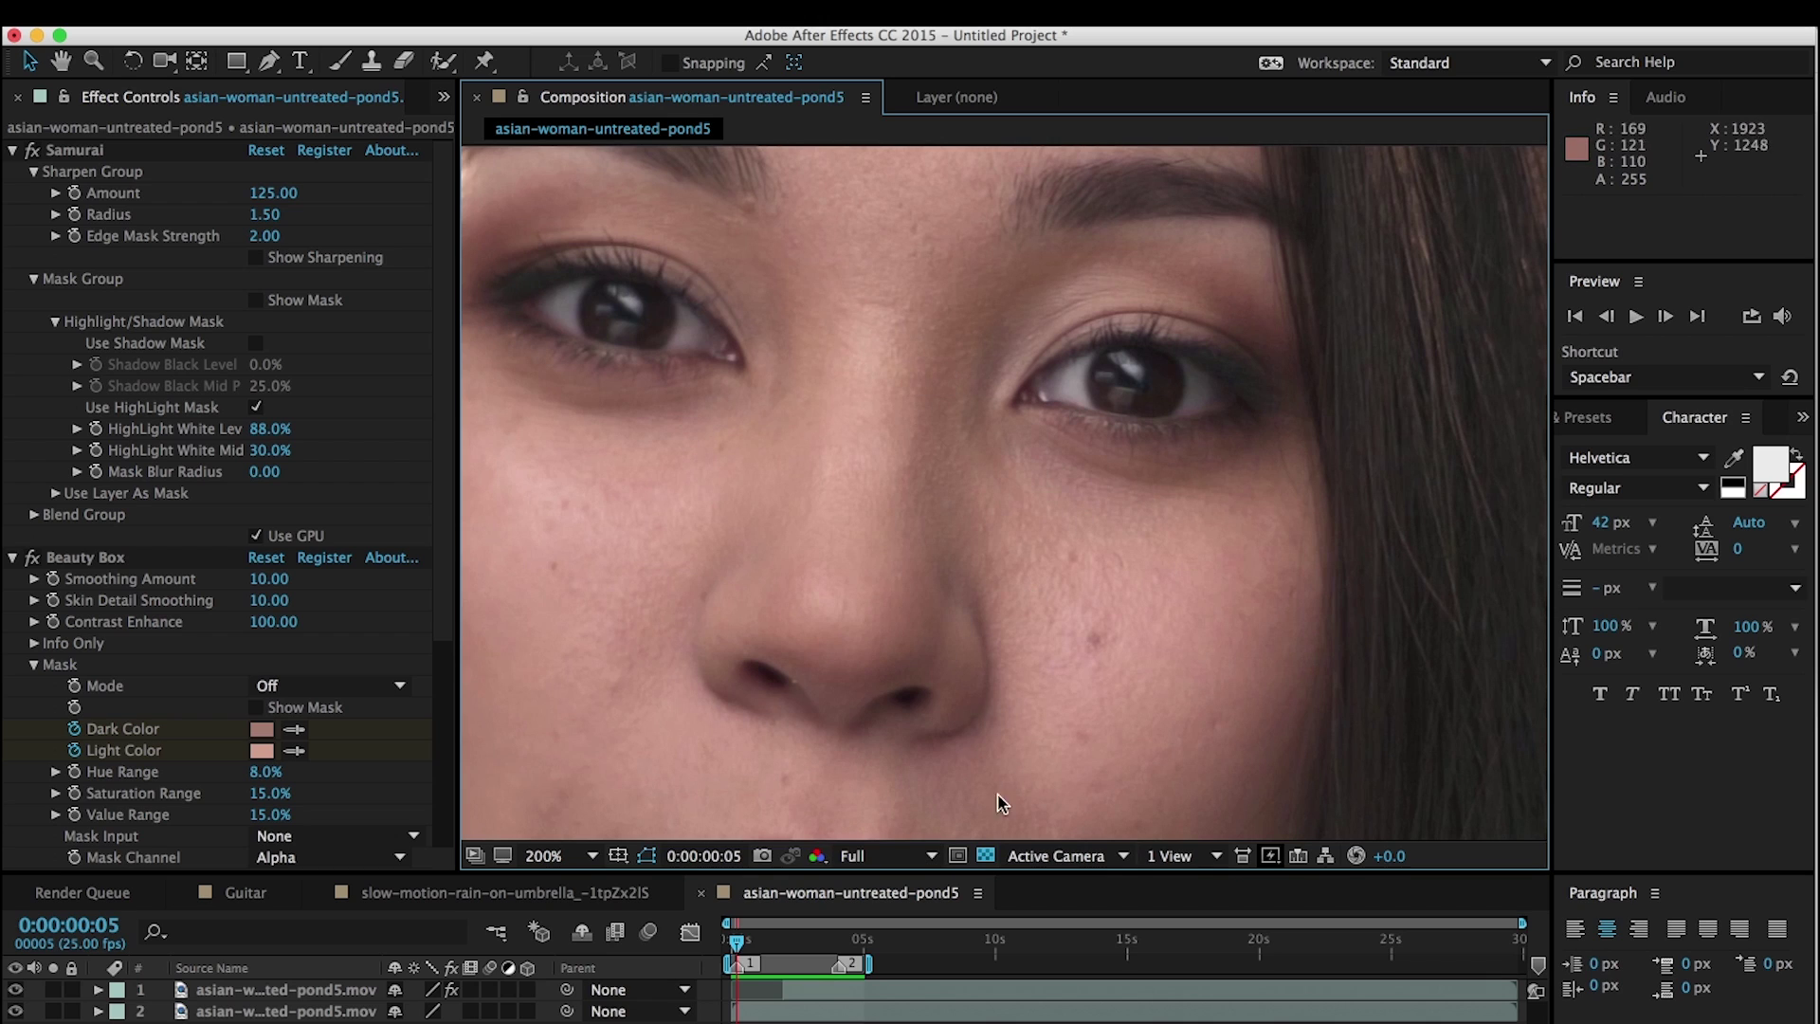
scroll(1027, 459, "up", 5)
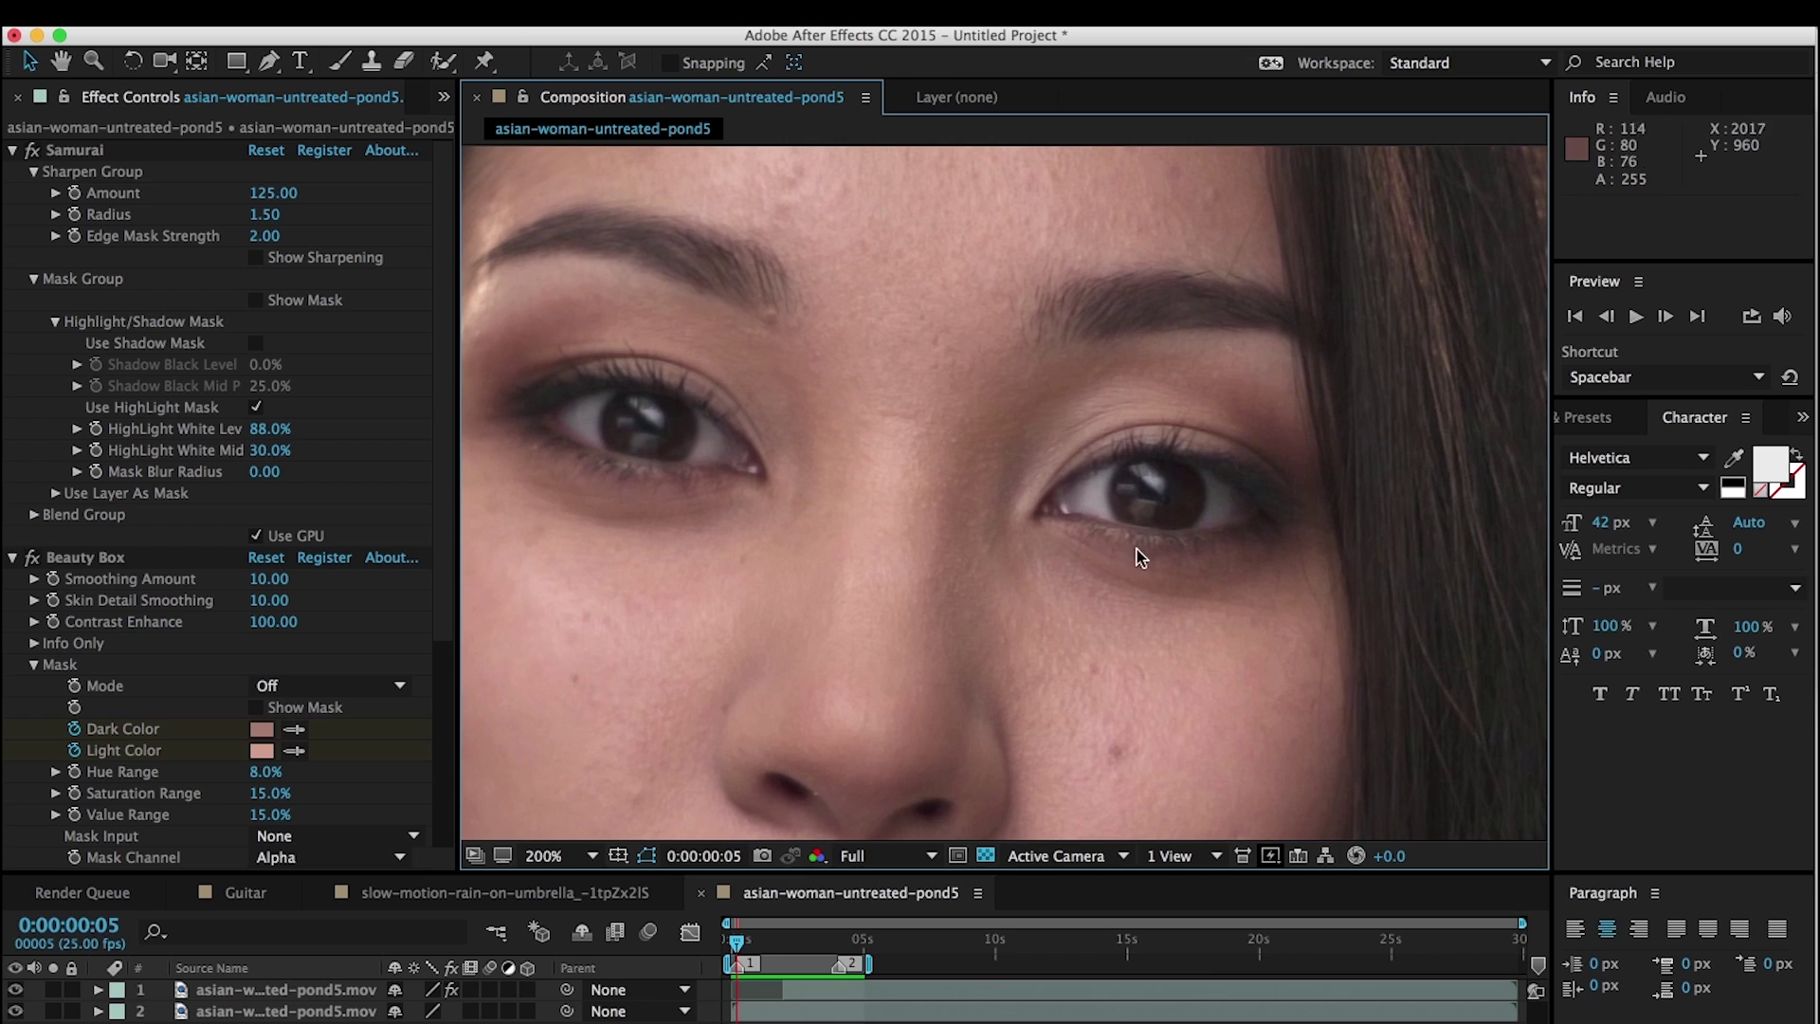
key("space")
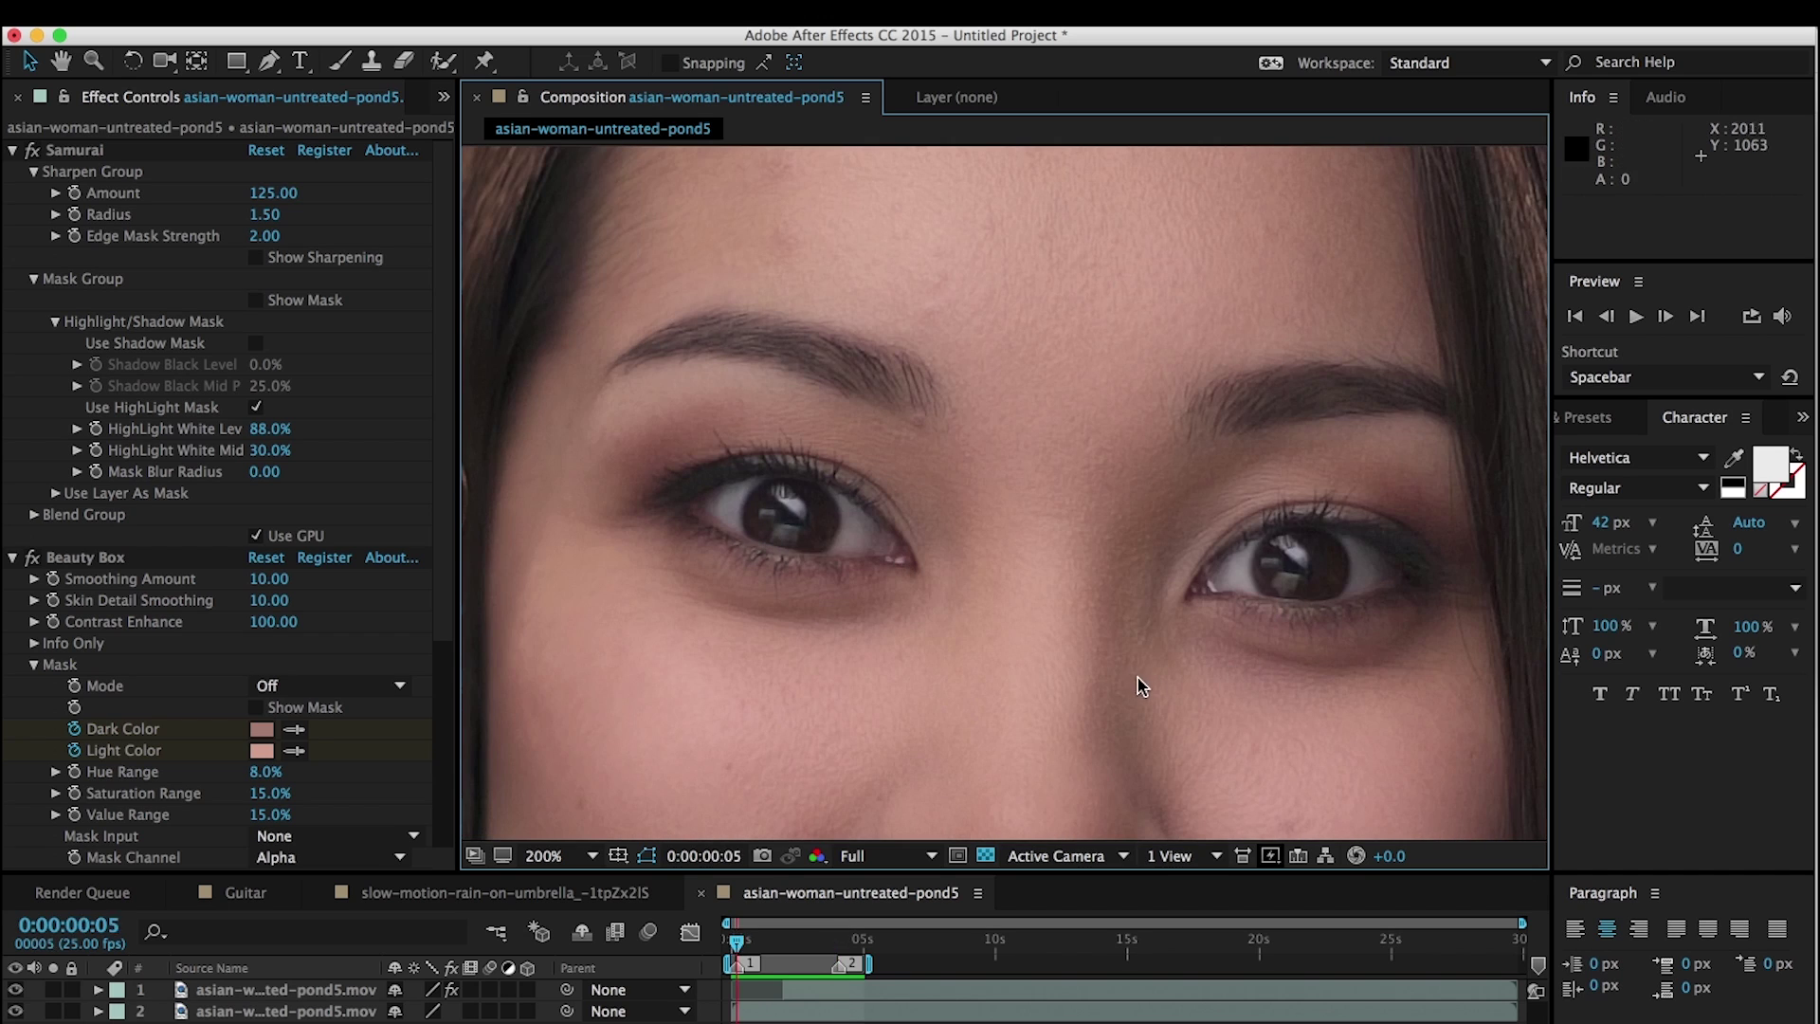
key("space")
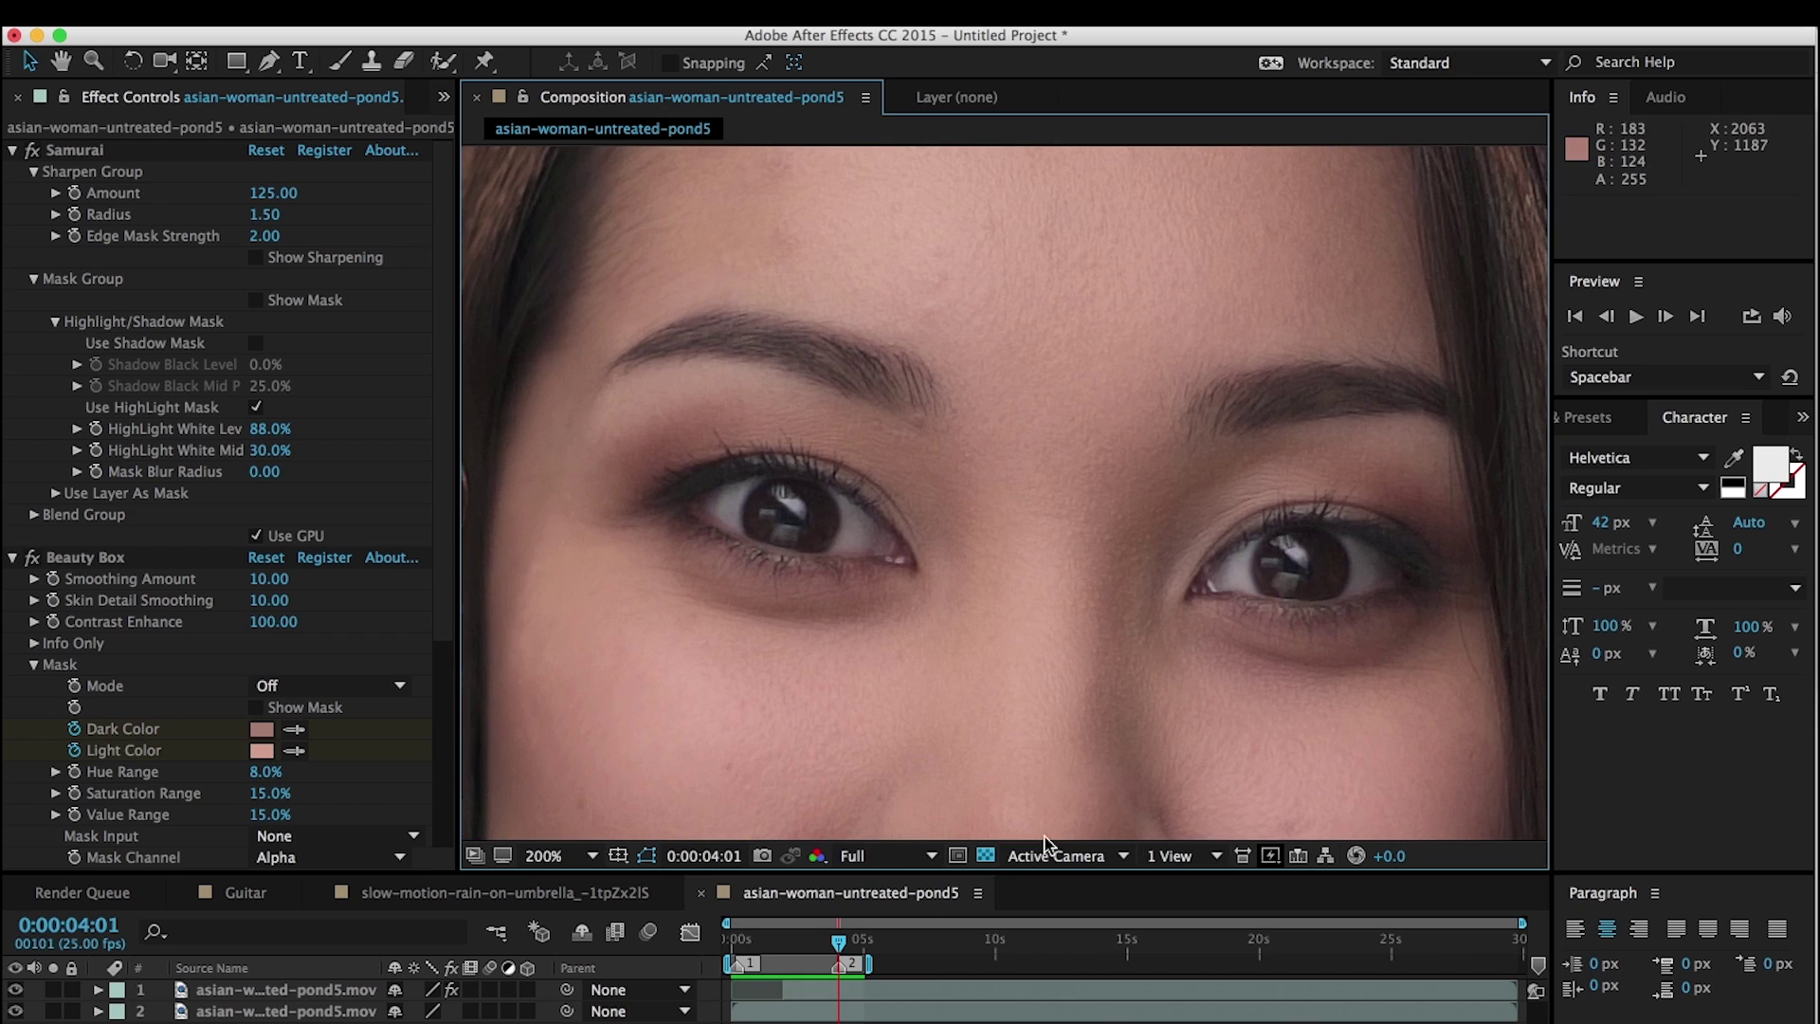
- Return the viewer to 100% and delete the Beauty Box and Samurai effects from the clip
left_click(566, 856)
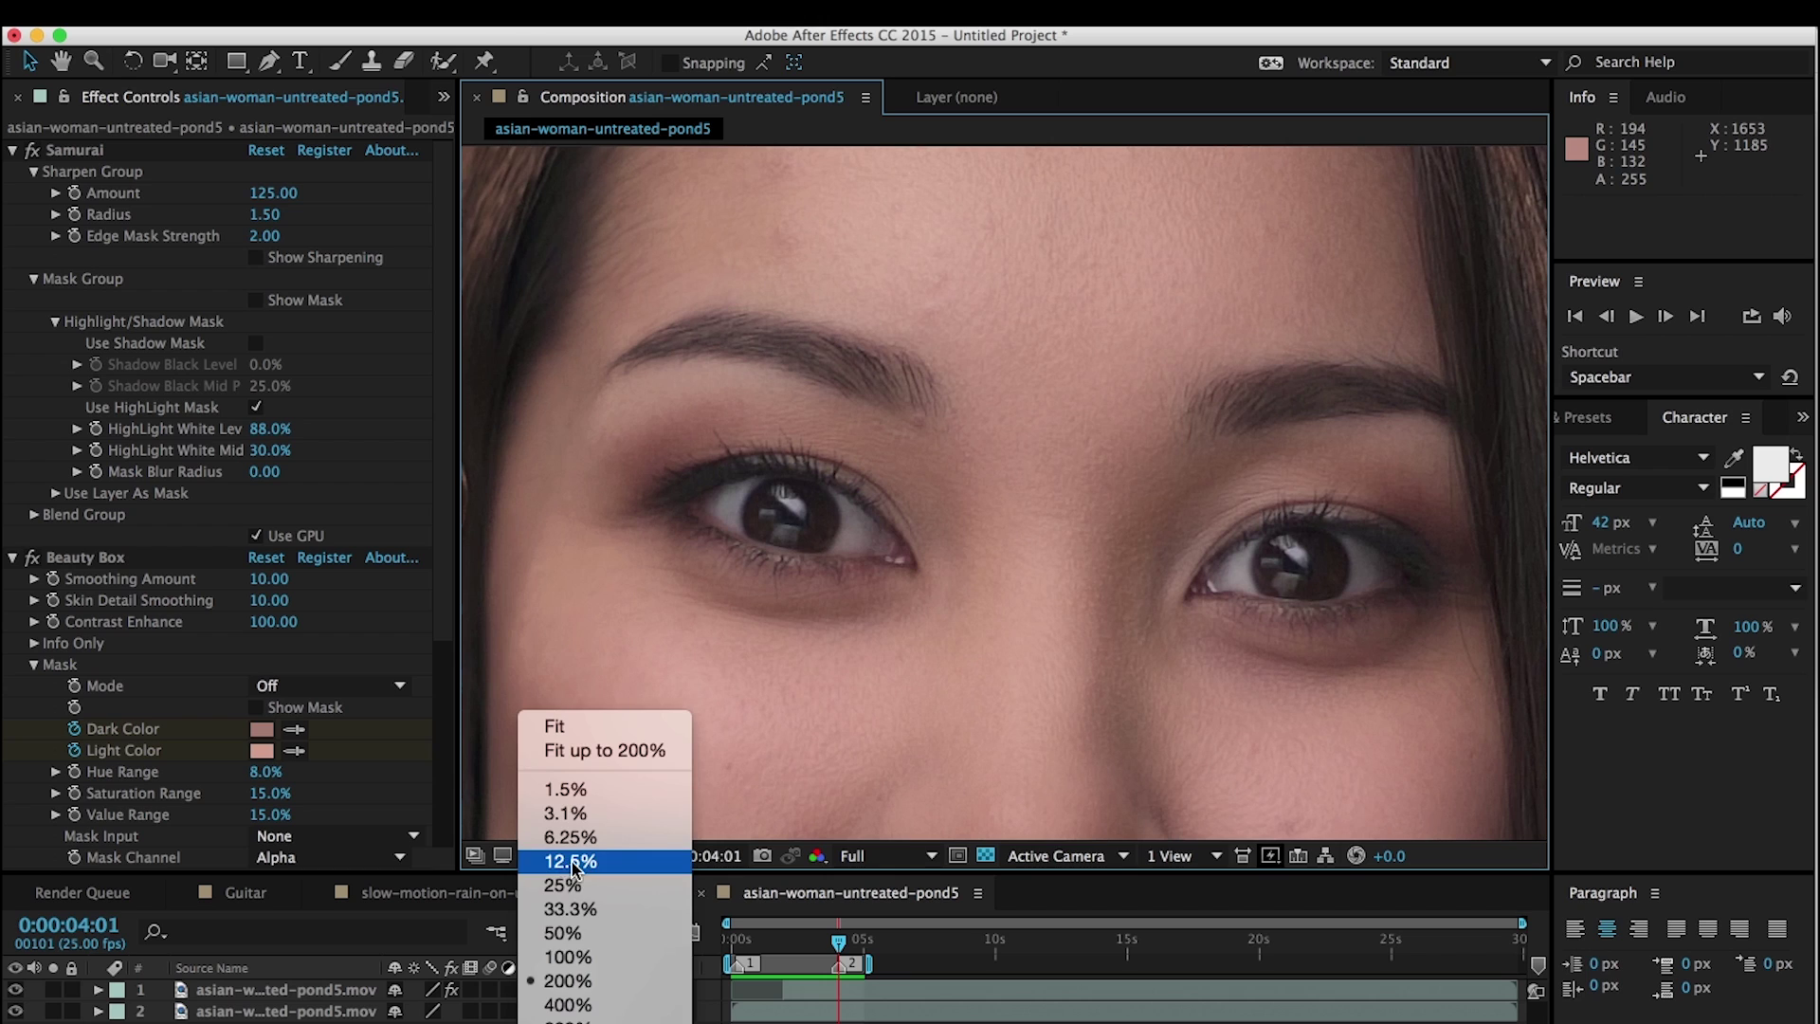
left_click(607, 958)
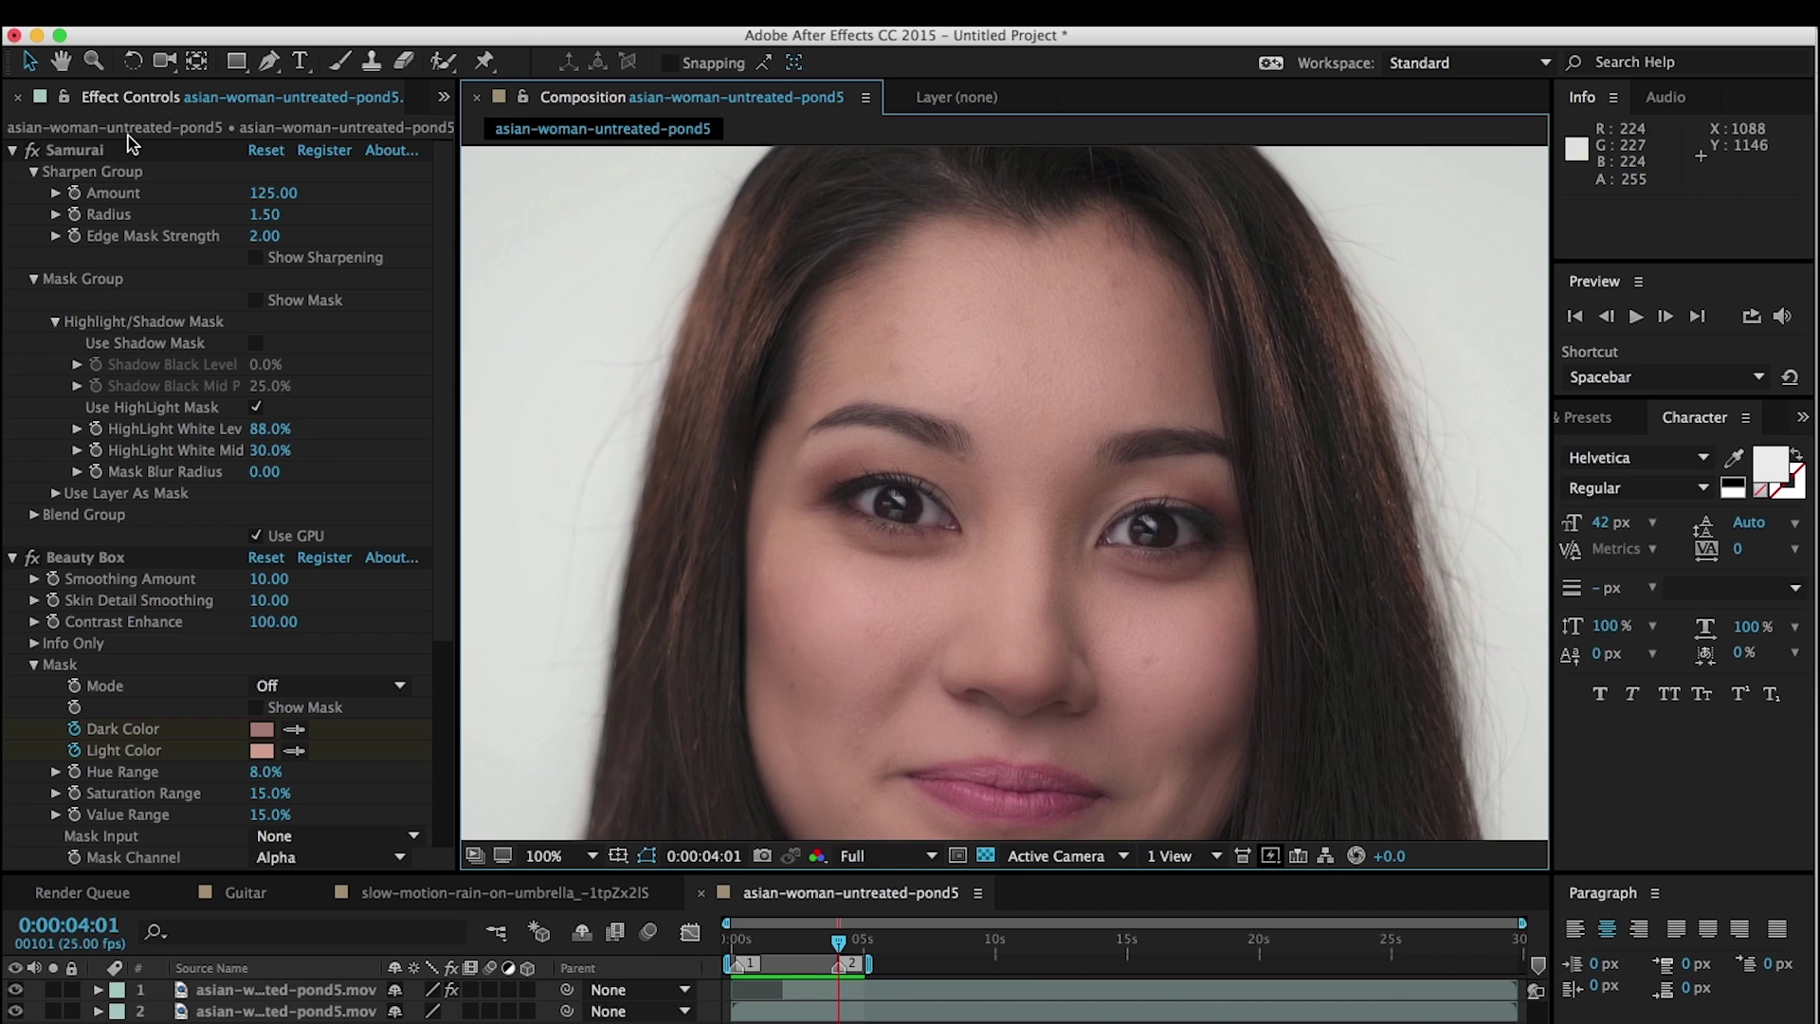
left_click(104, 557)
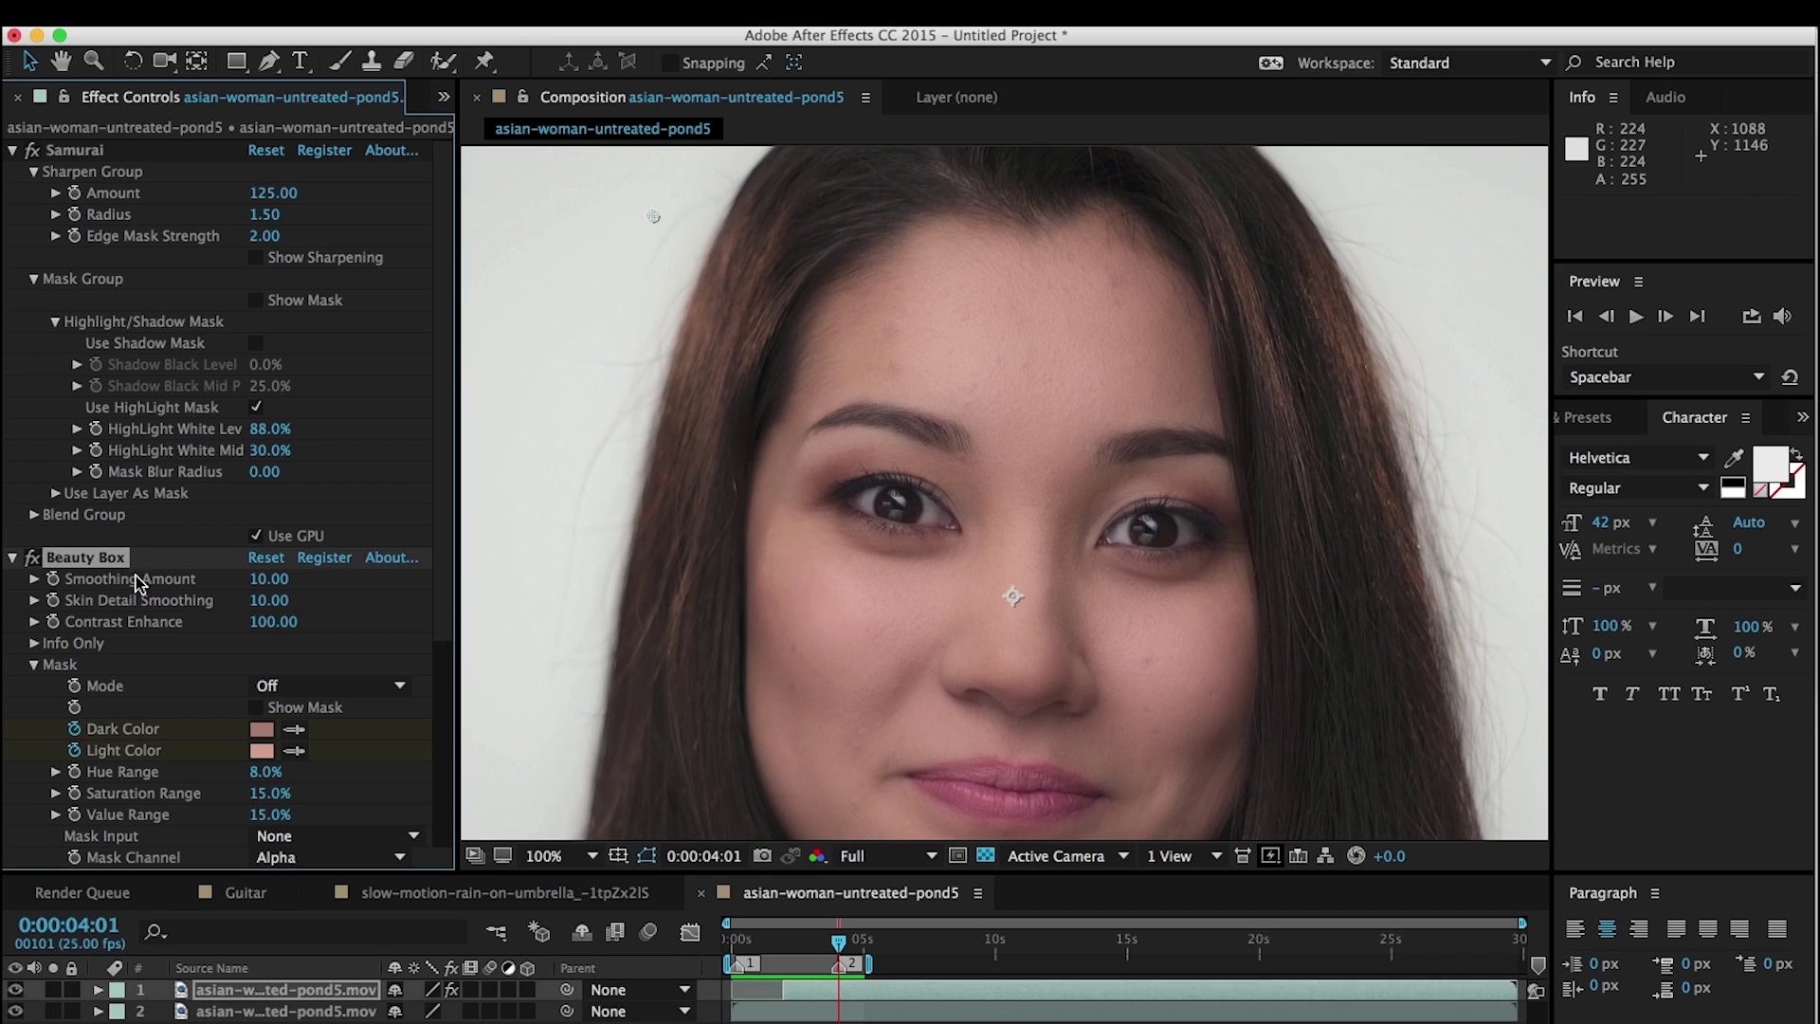
key("Delete")
left_click(256, 407)
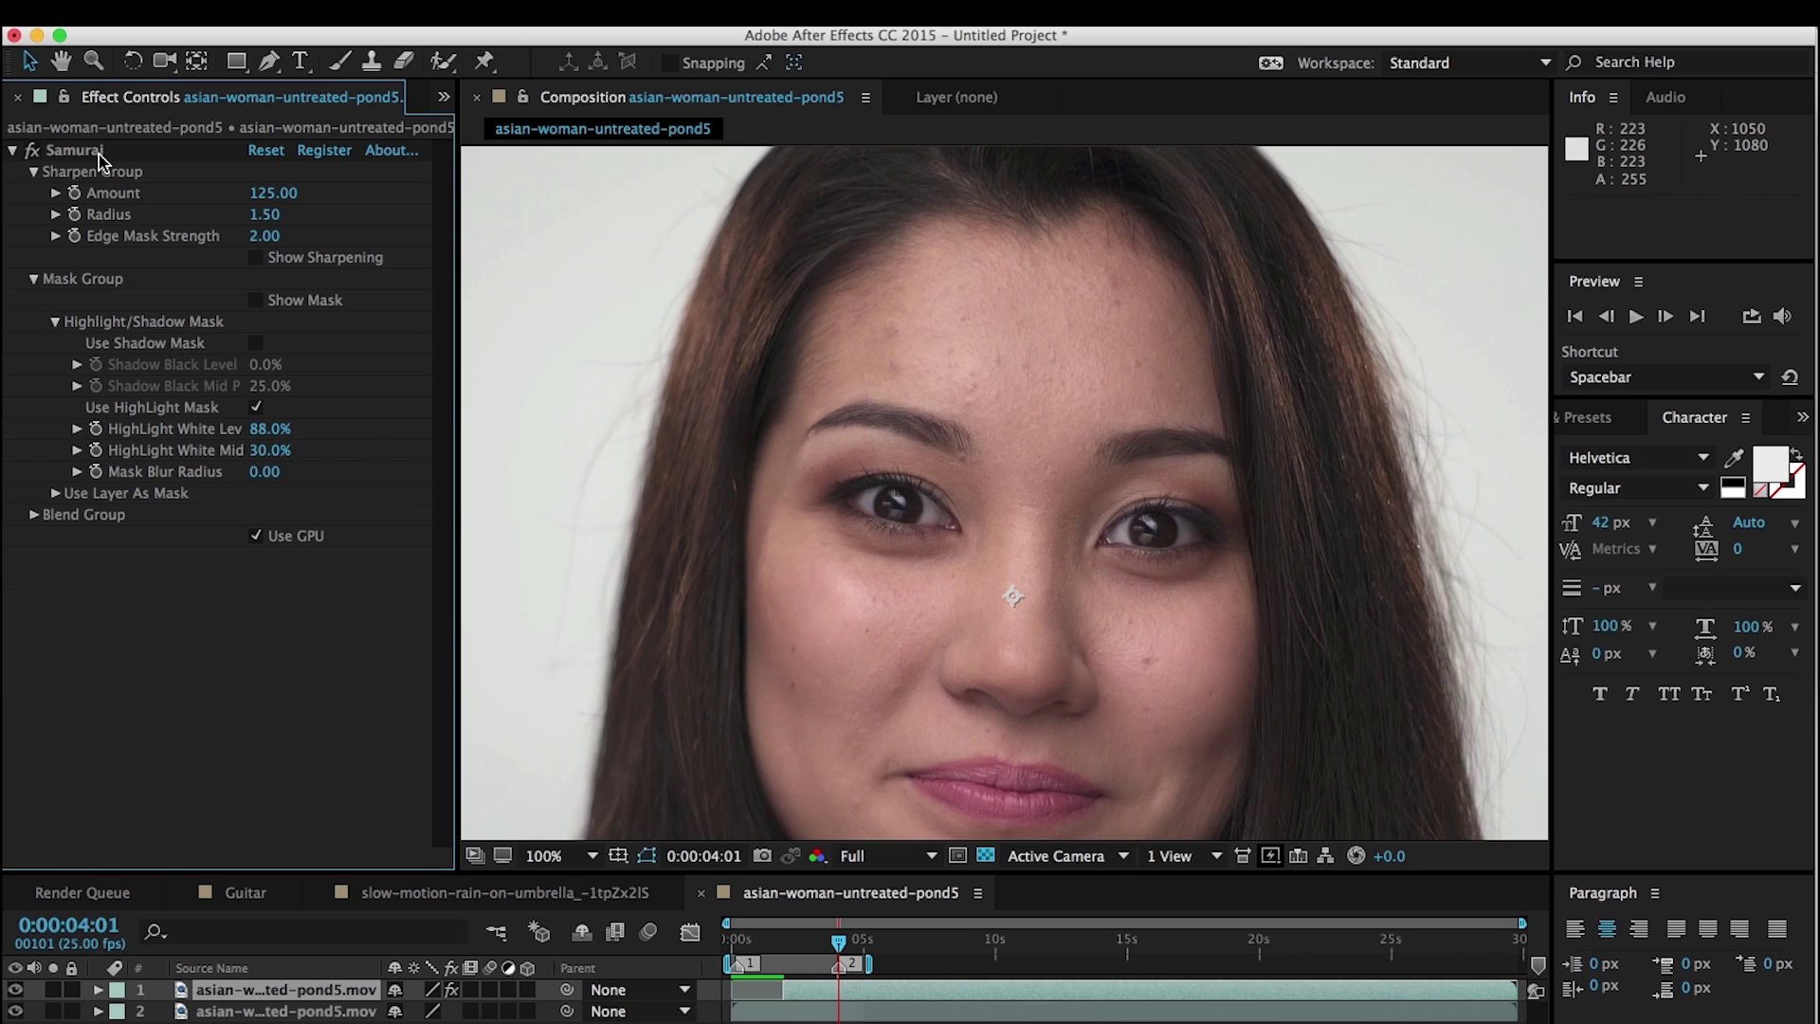
left_click(64, 147)
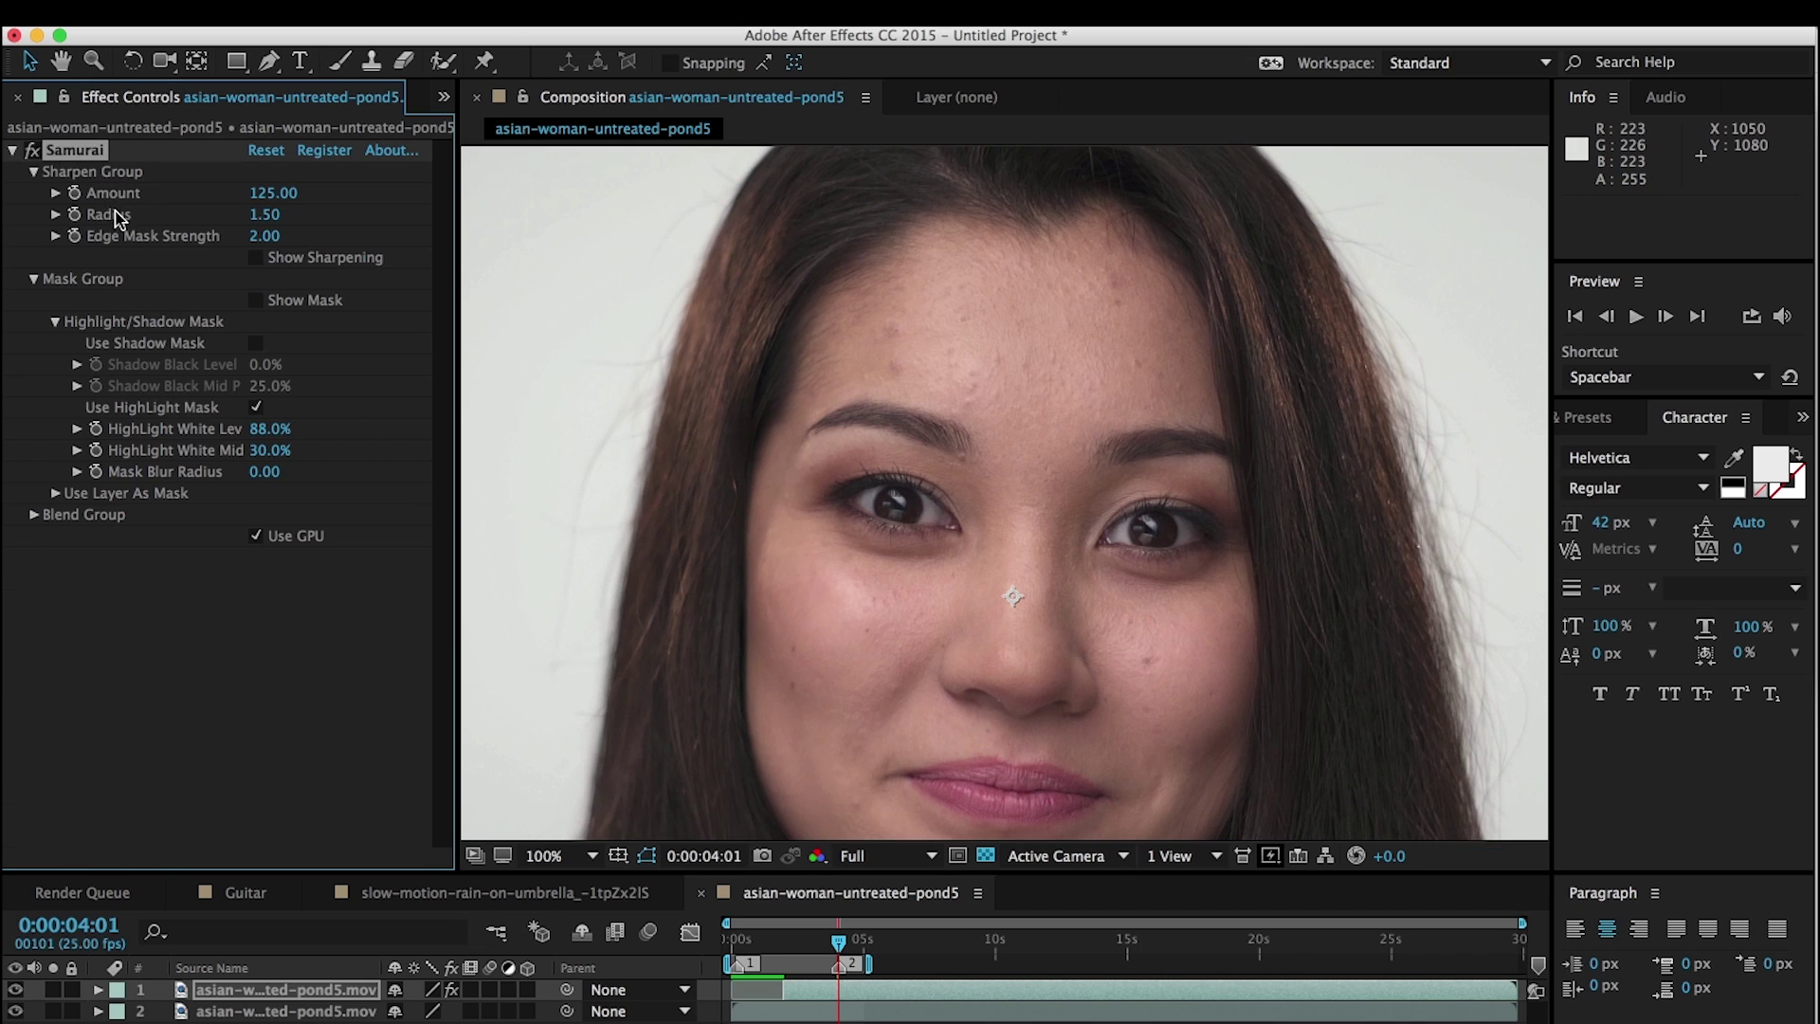
key("Delete")
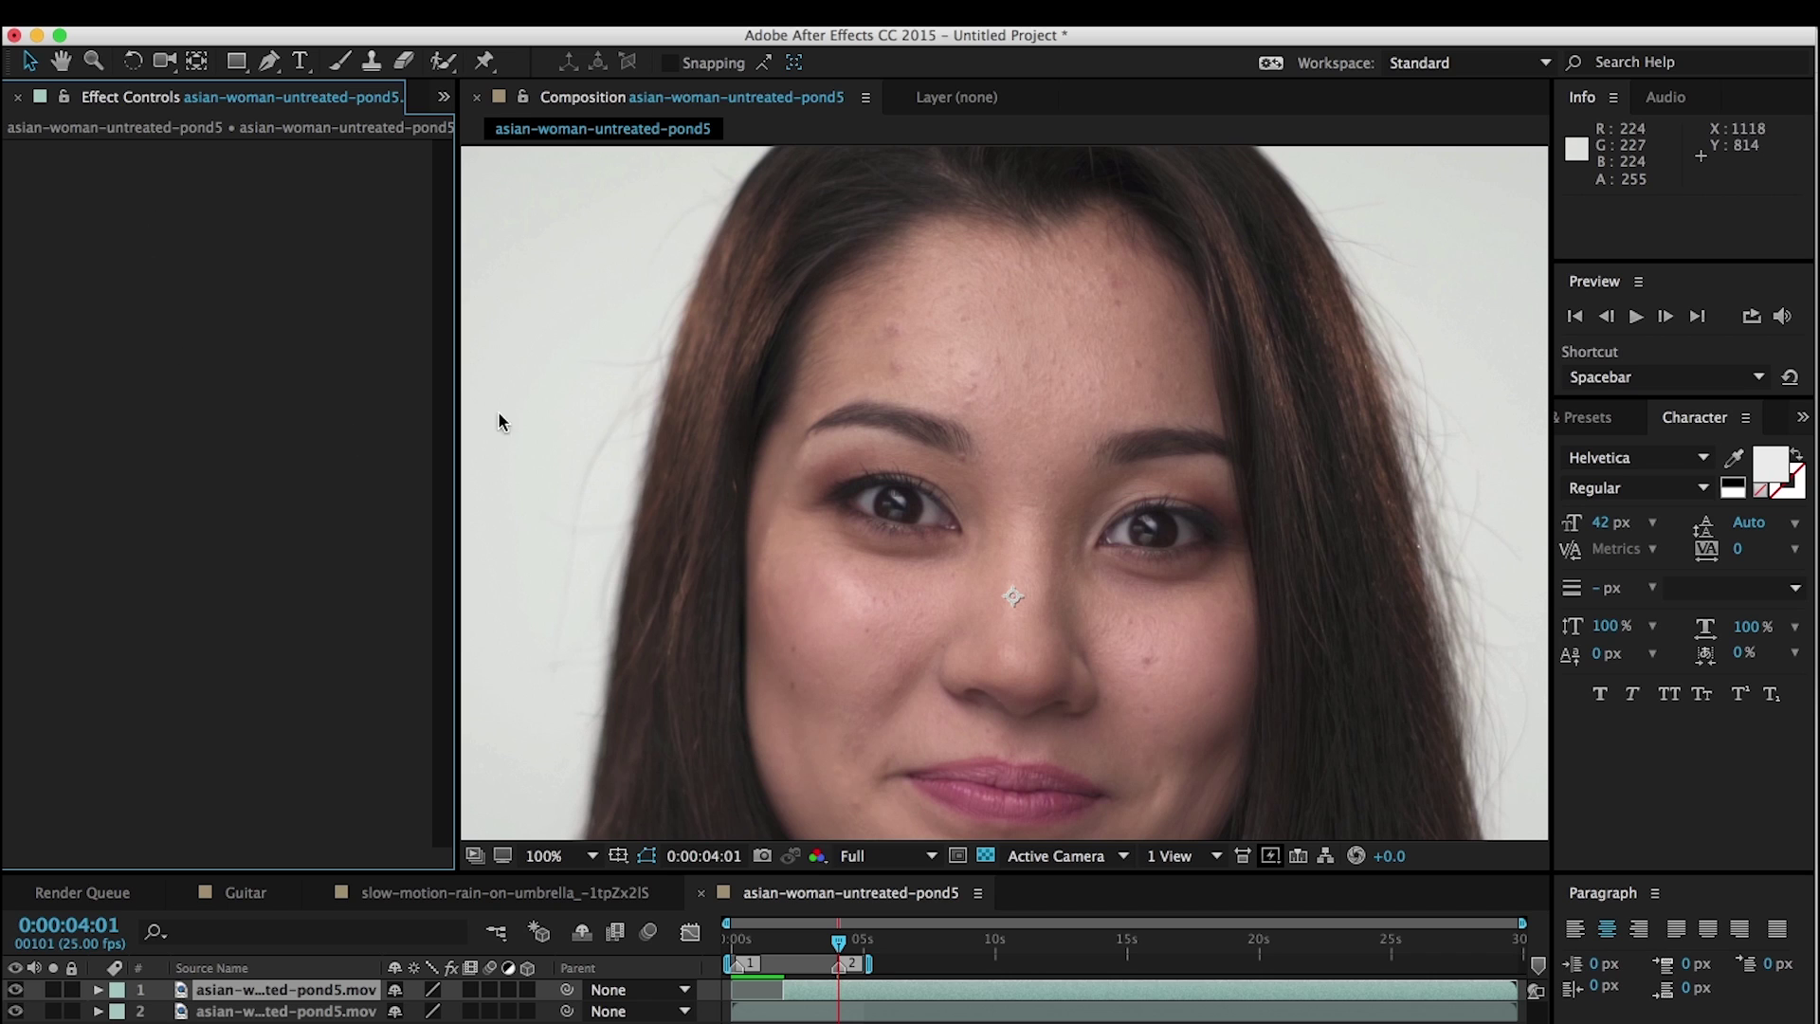
- Apply Digital Anarchy > Samurai to the clip and set its Amount to 125
left_click(554, 13)
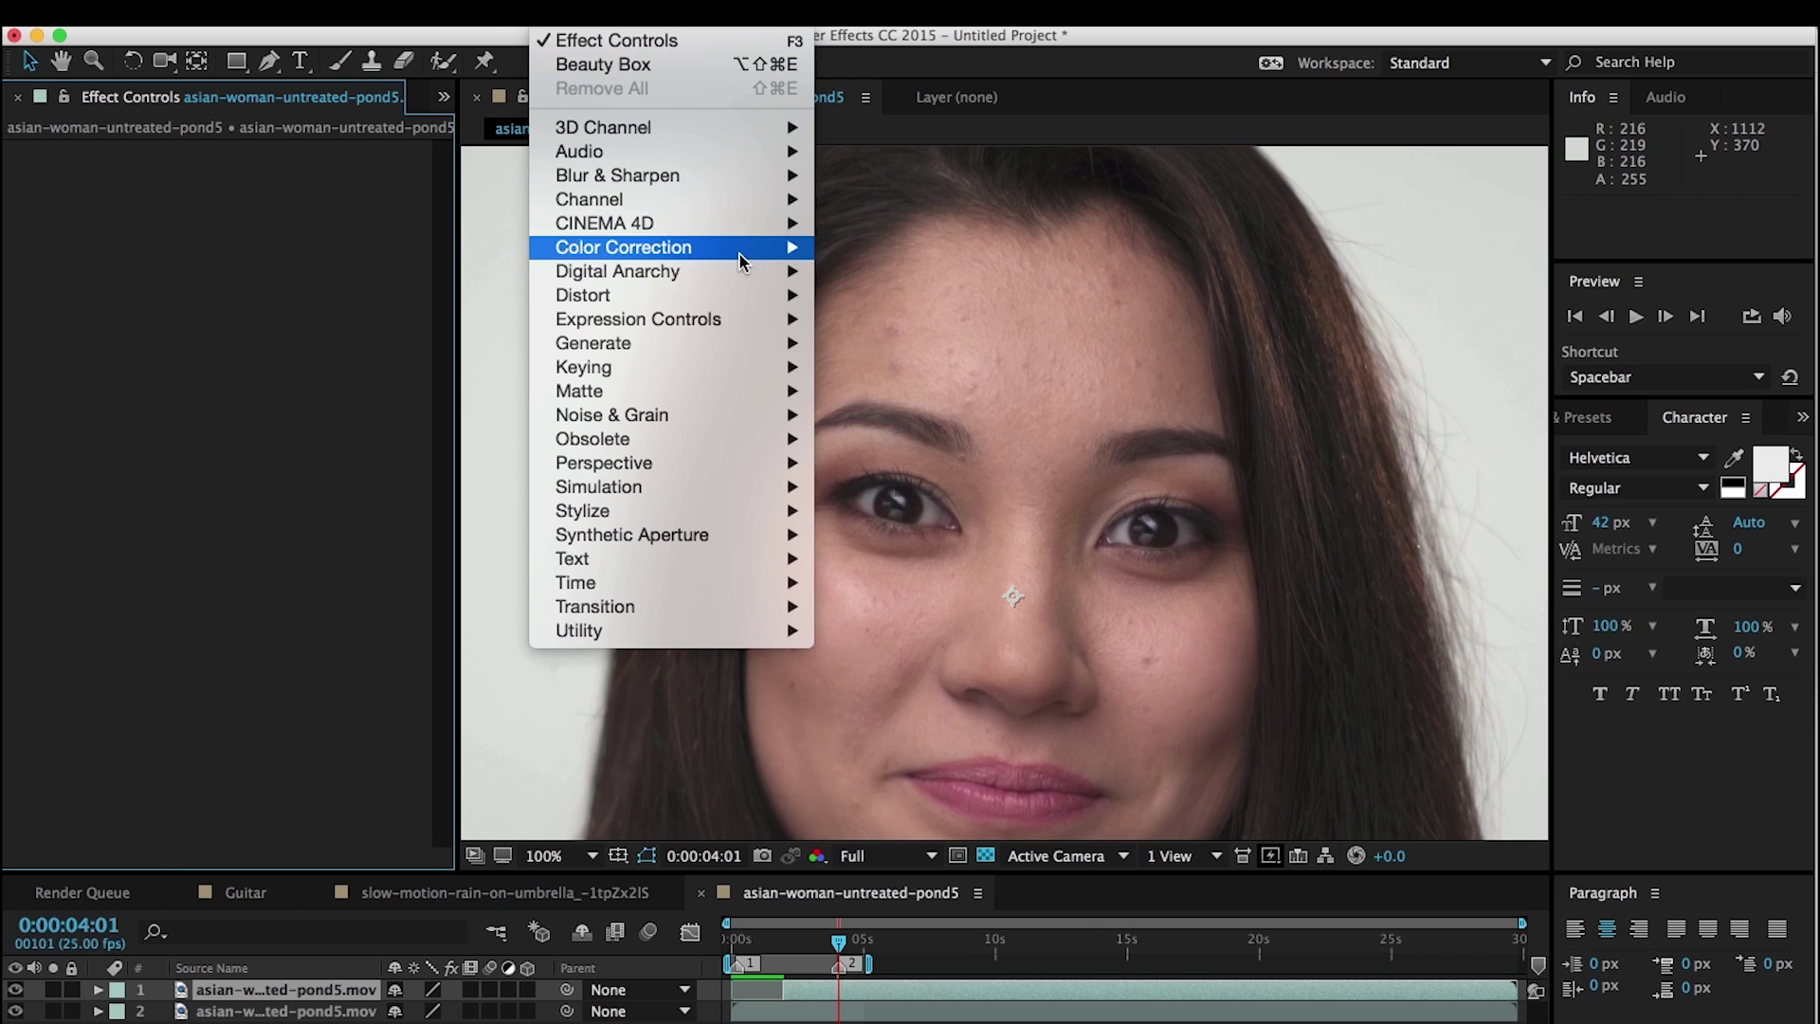
mouse_move(759, 271)
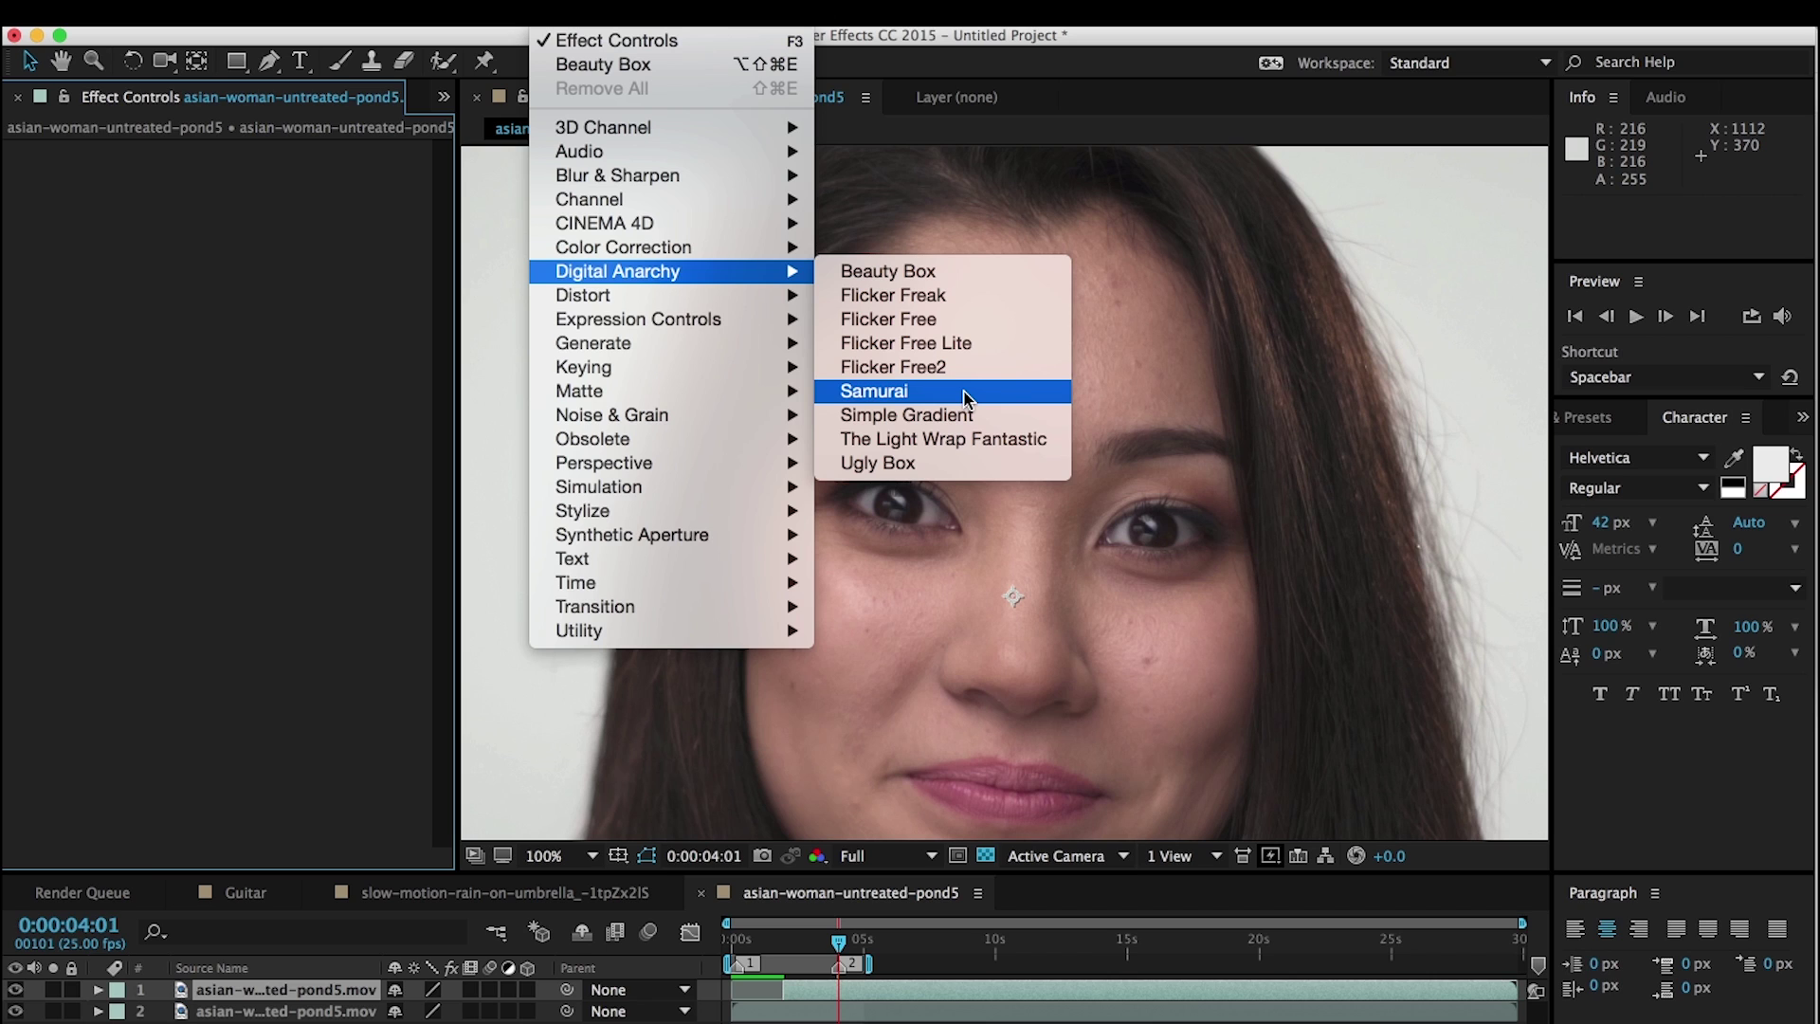
left_click(965, 396)
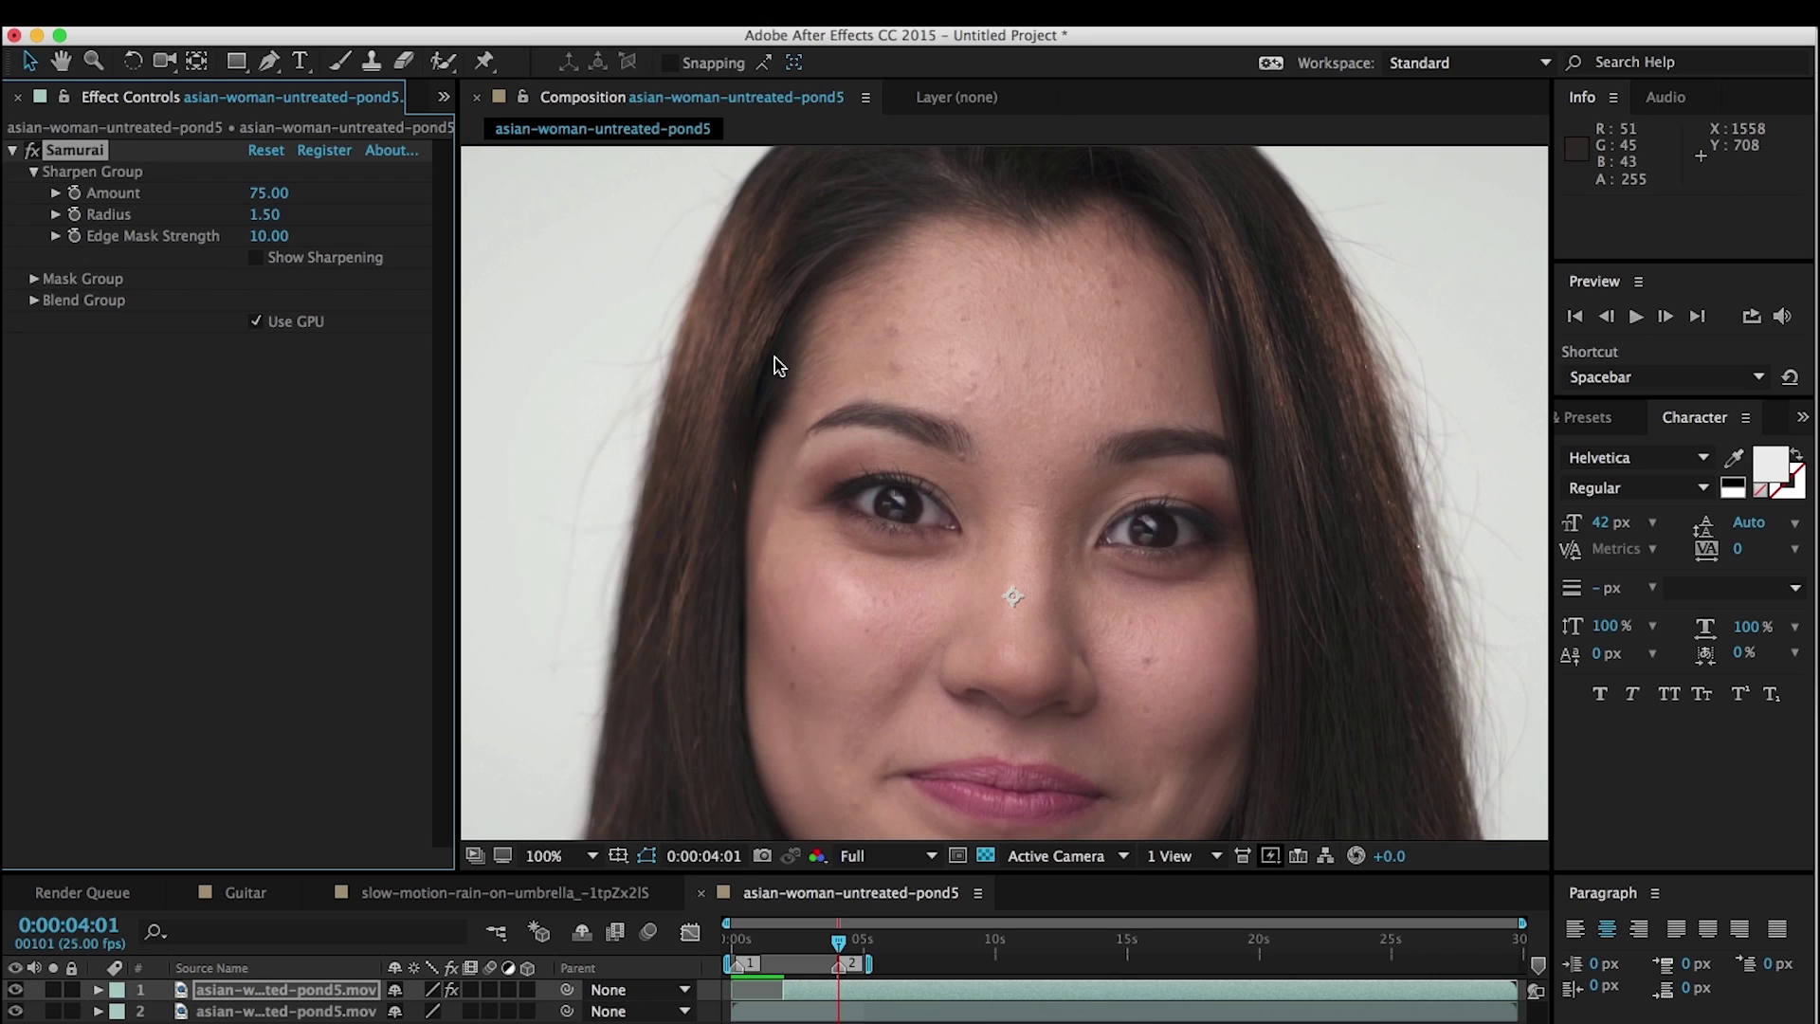
left_click(268, 193)
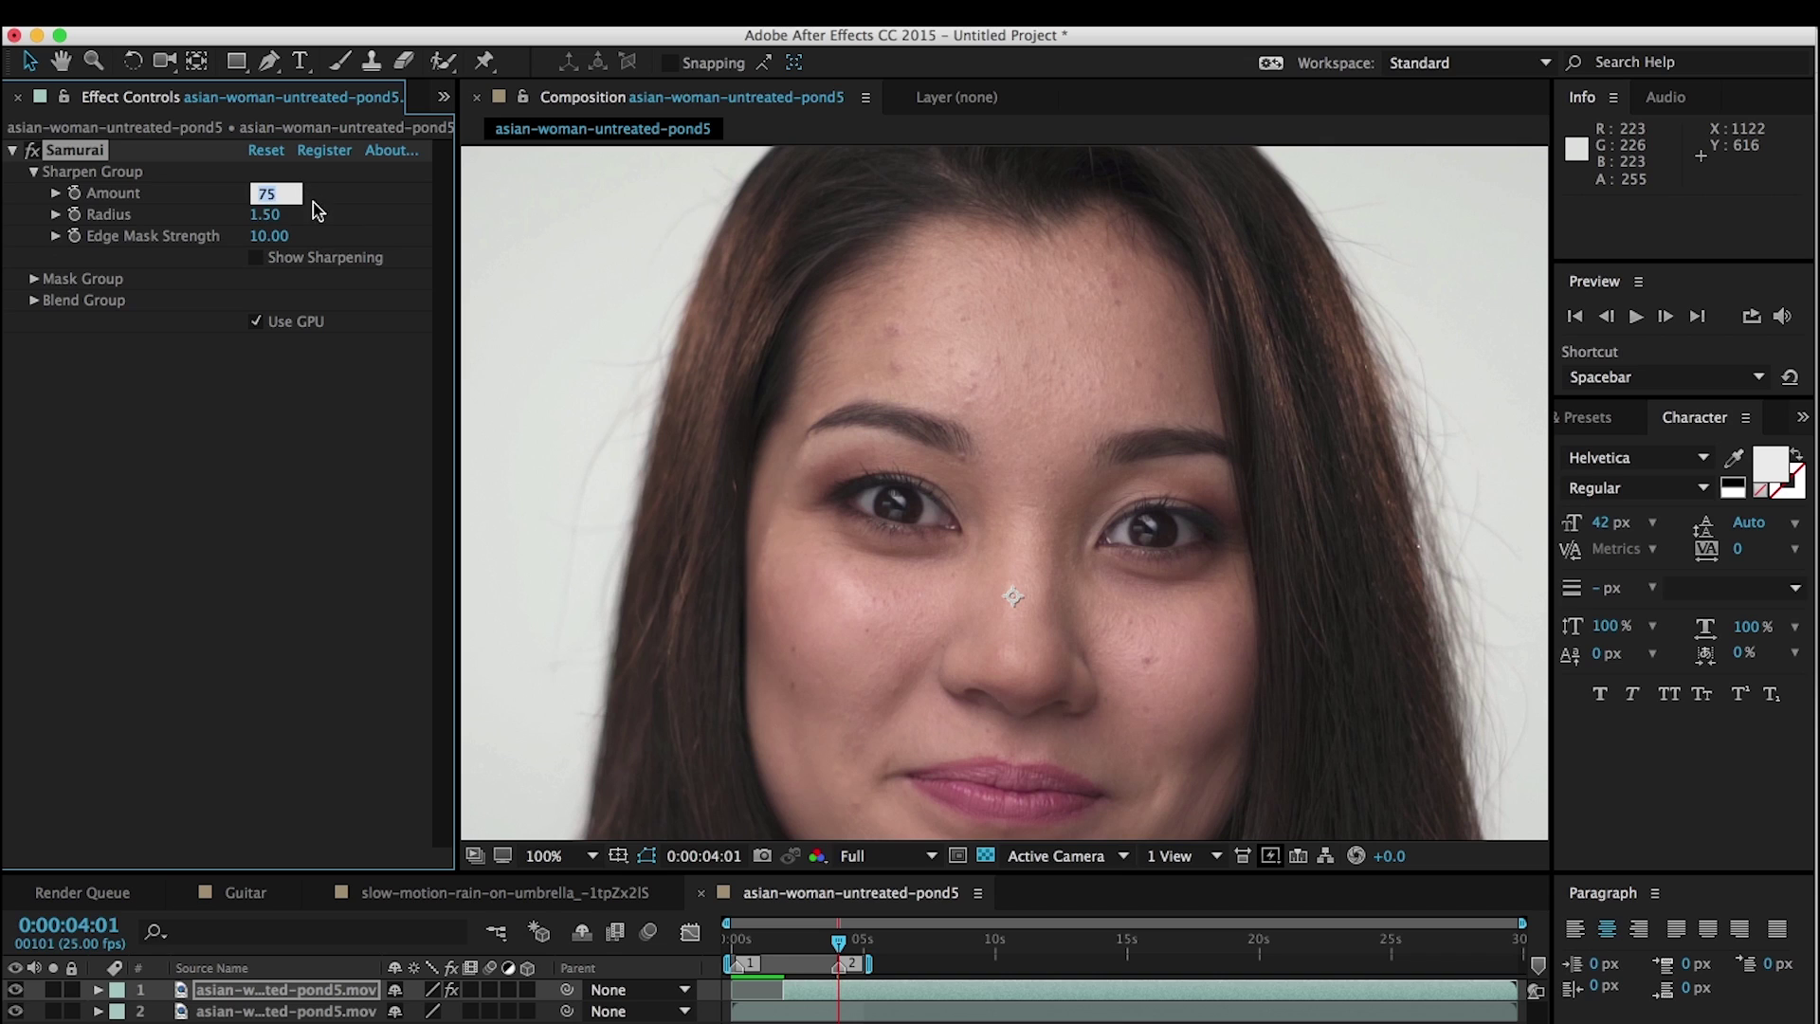
type("125")
key("Return")
- Zoom the viewer to 200% and try a Samurai Amount of 150
left_click(572, 857)
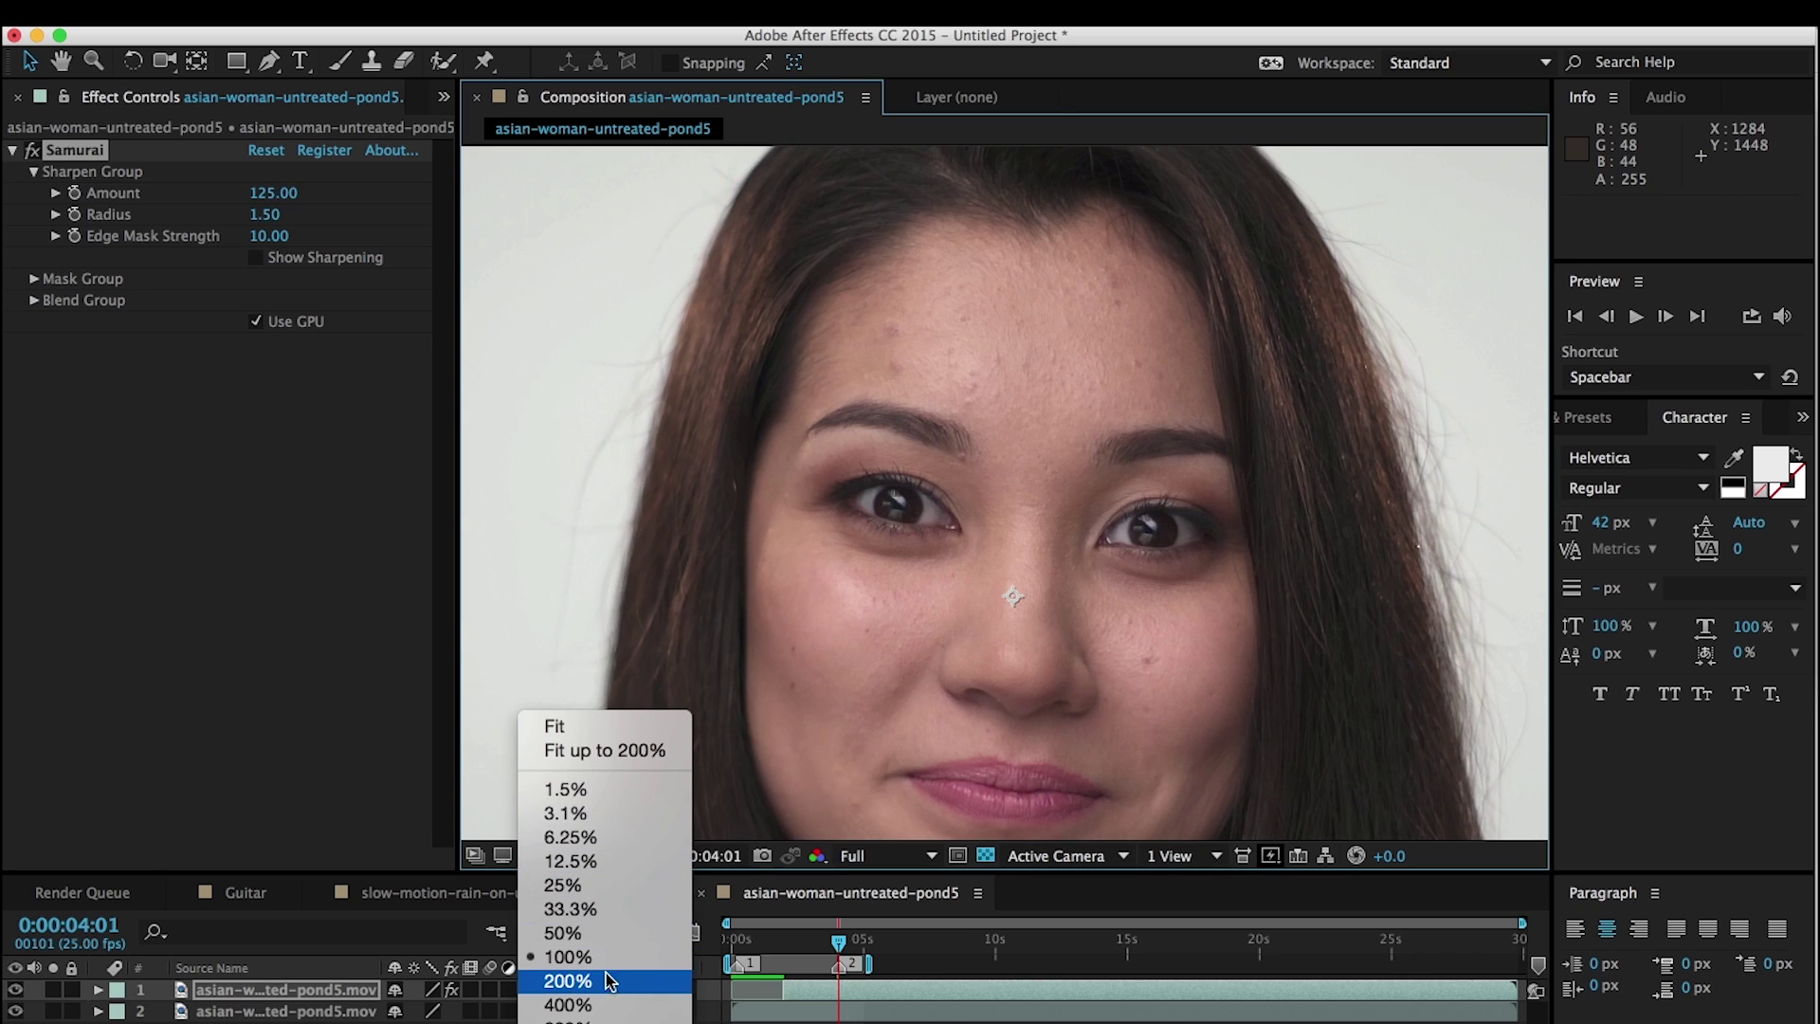
left_click(567, 980)
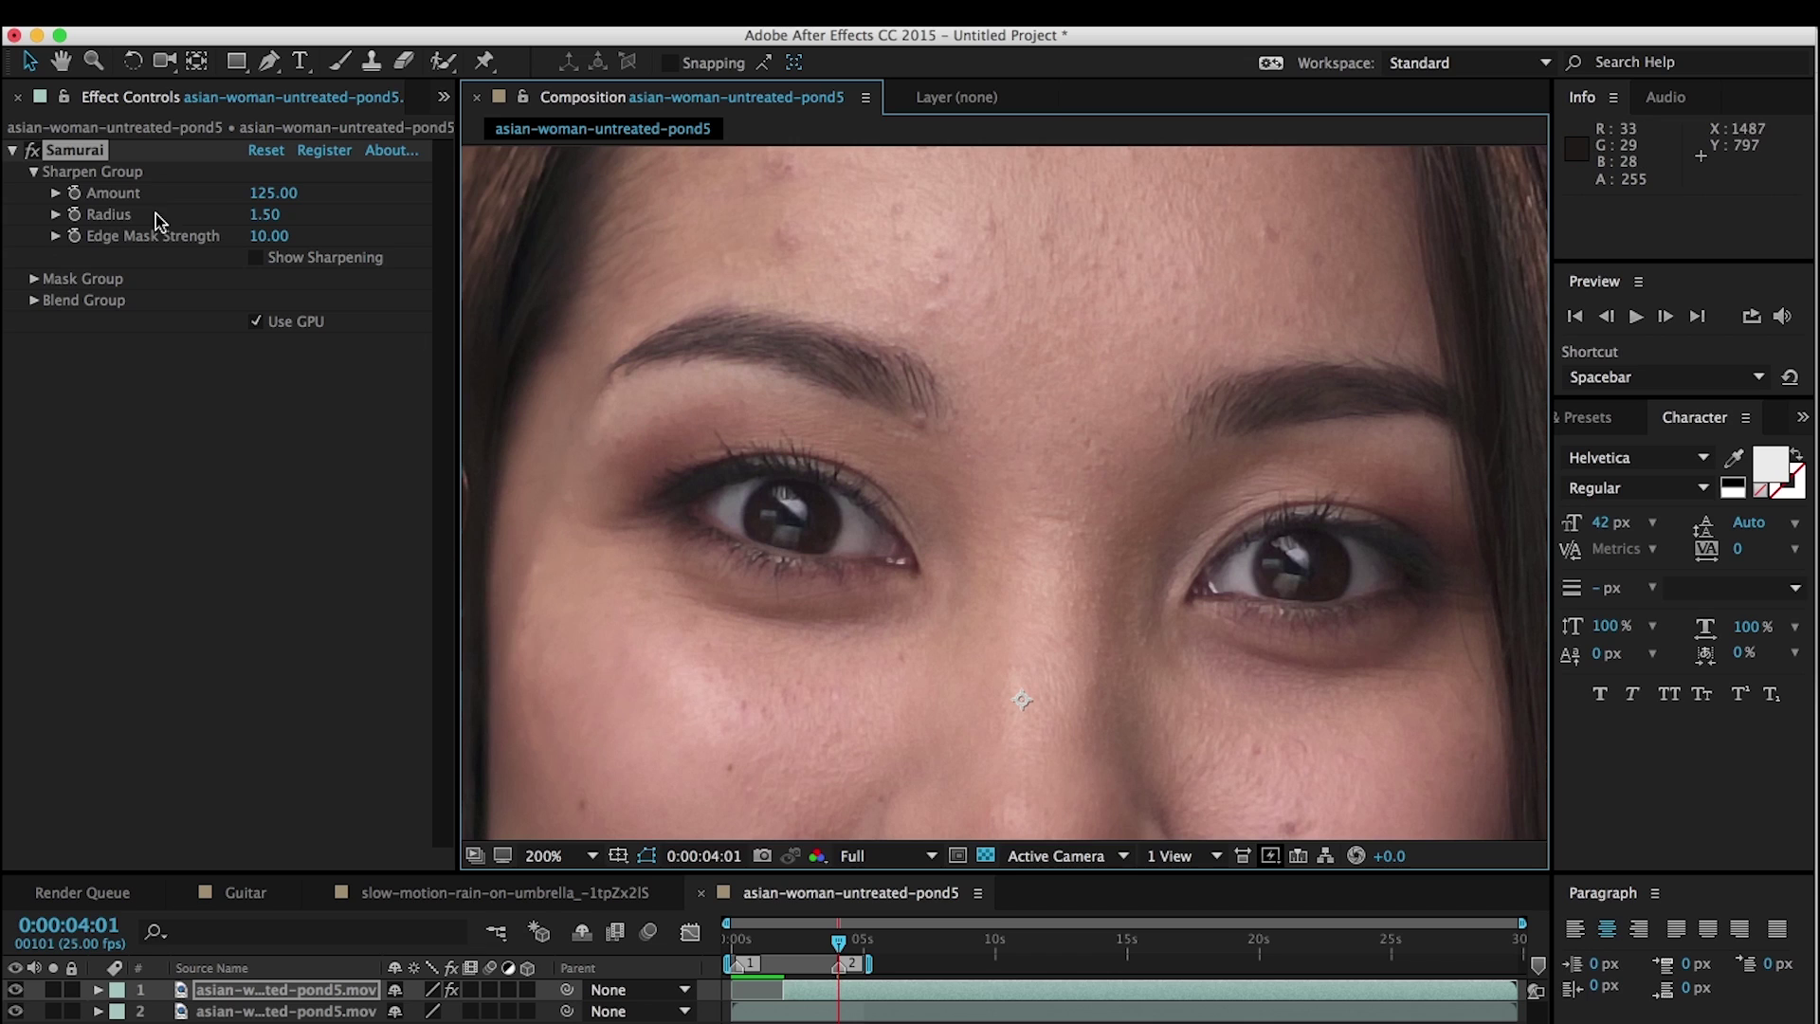
left_click(32, 150)
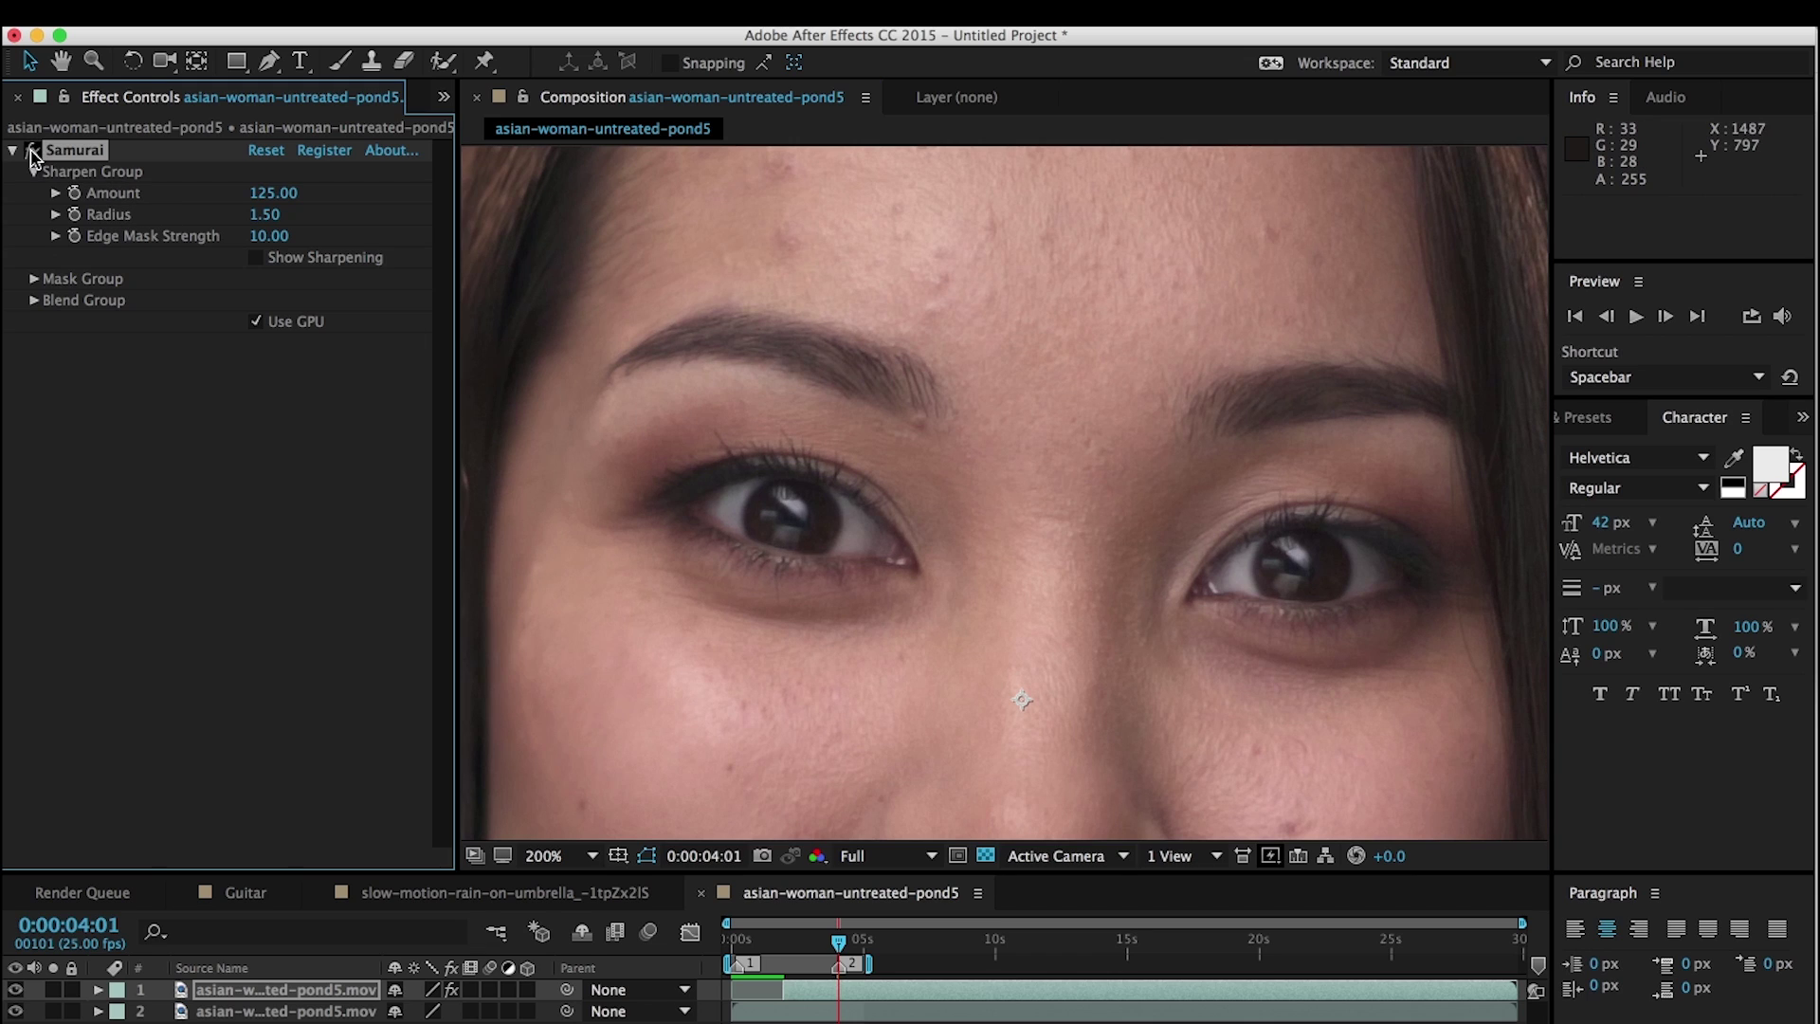
left_click(282, 199)
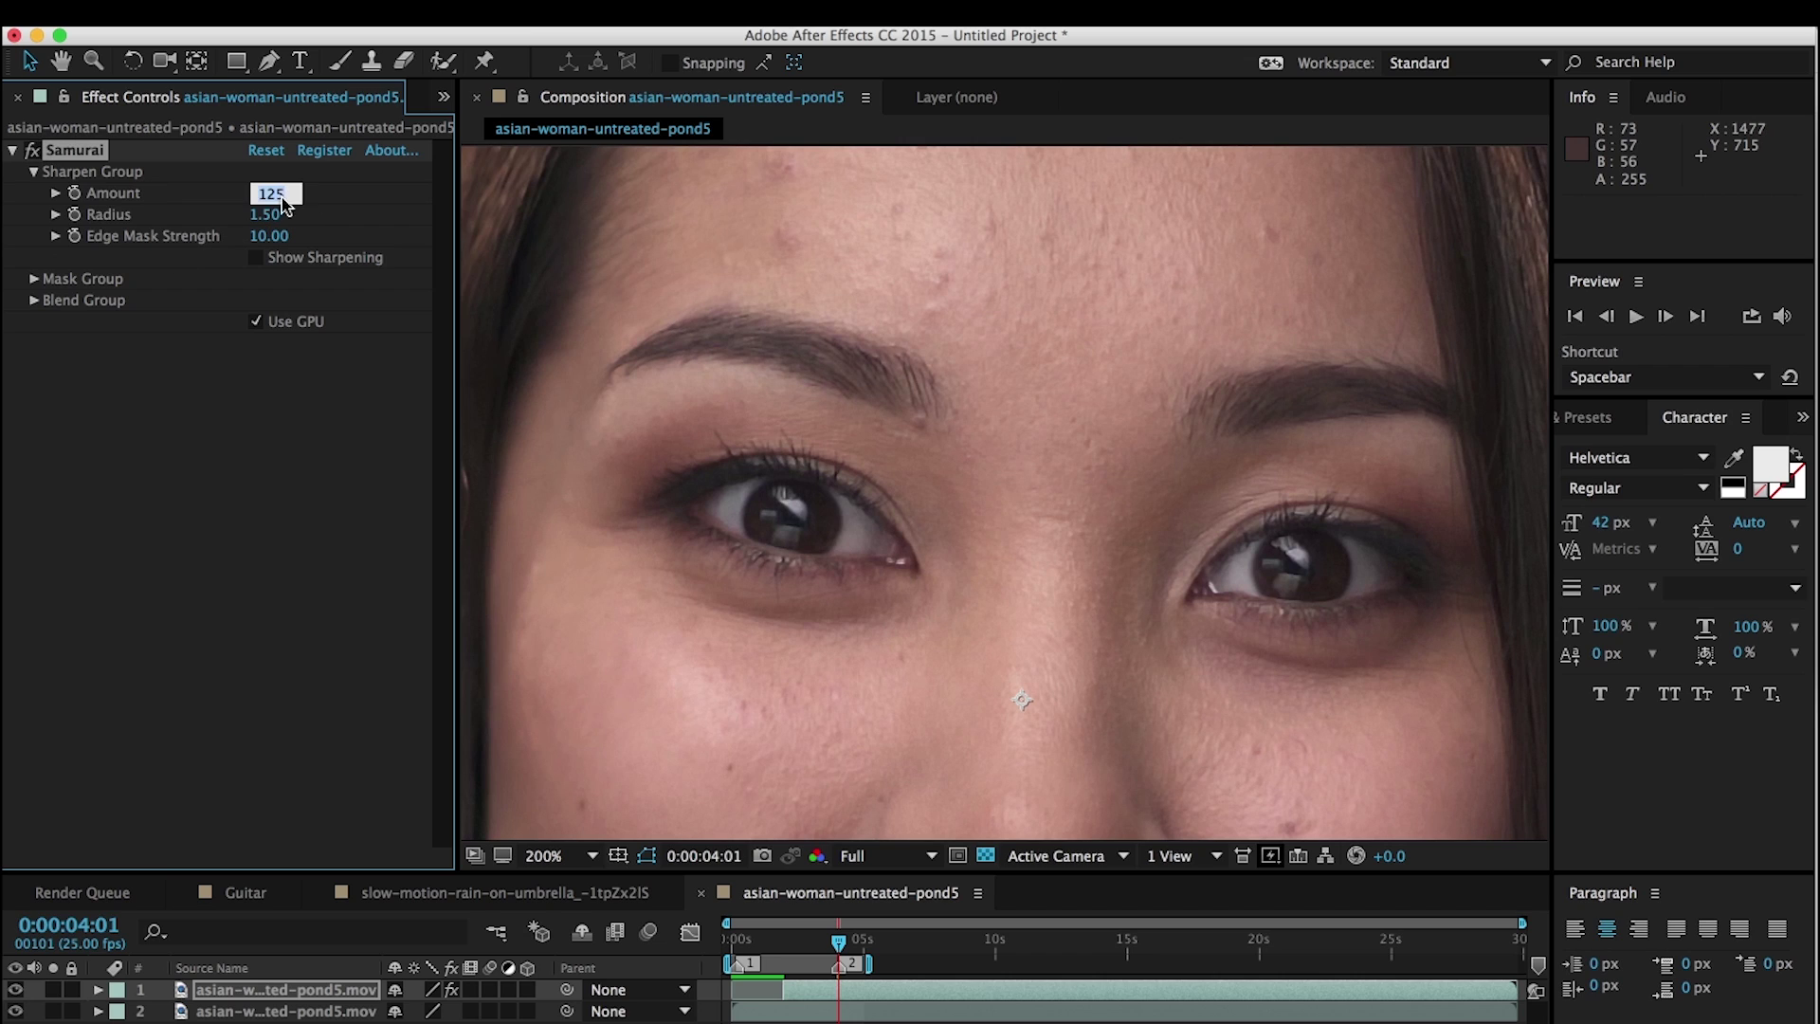
type("150")
key("Return")
- Set Edge Mask Strength to 2, restore Amount to 125, and toggle Samurai off and on
left_click(273, 237)
type("2")
key("Return")
left_click(283, 199)
type("125")
key("Return")
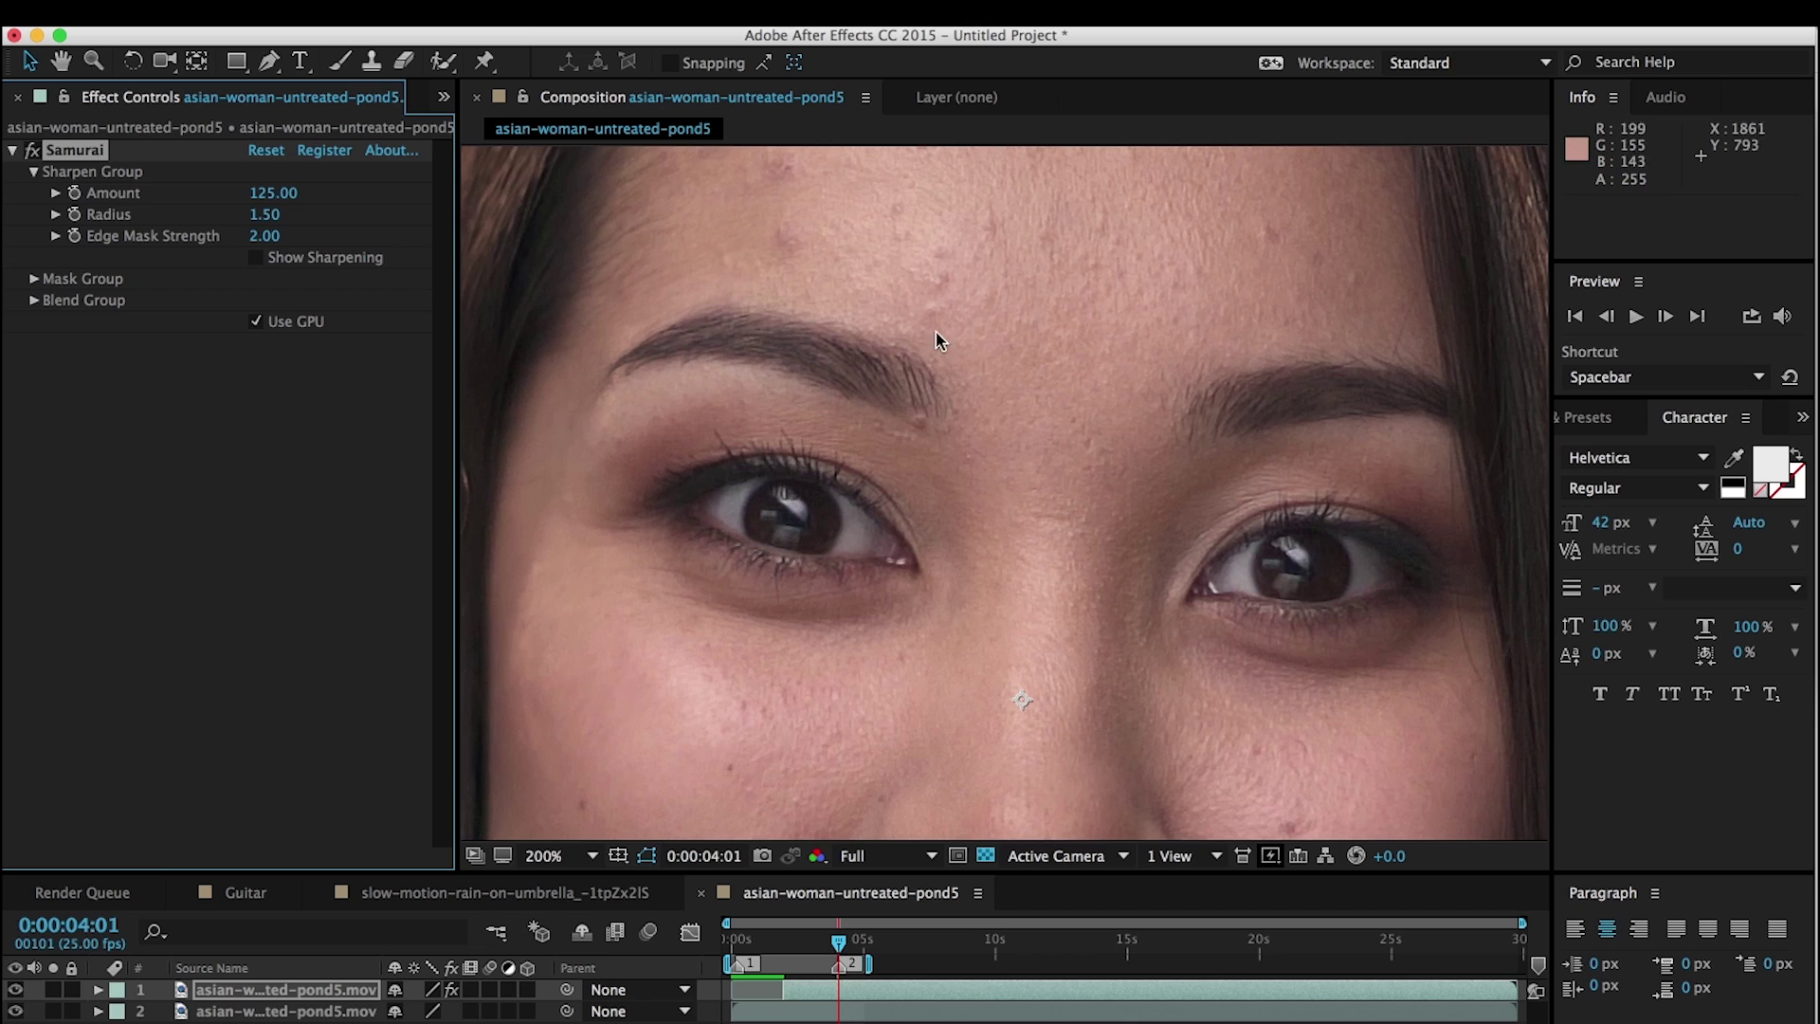
left_click(32, 150)
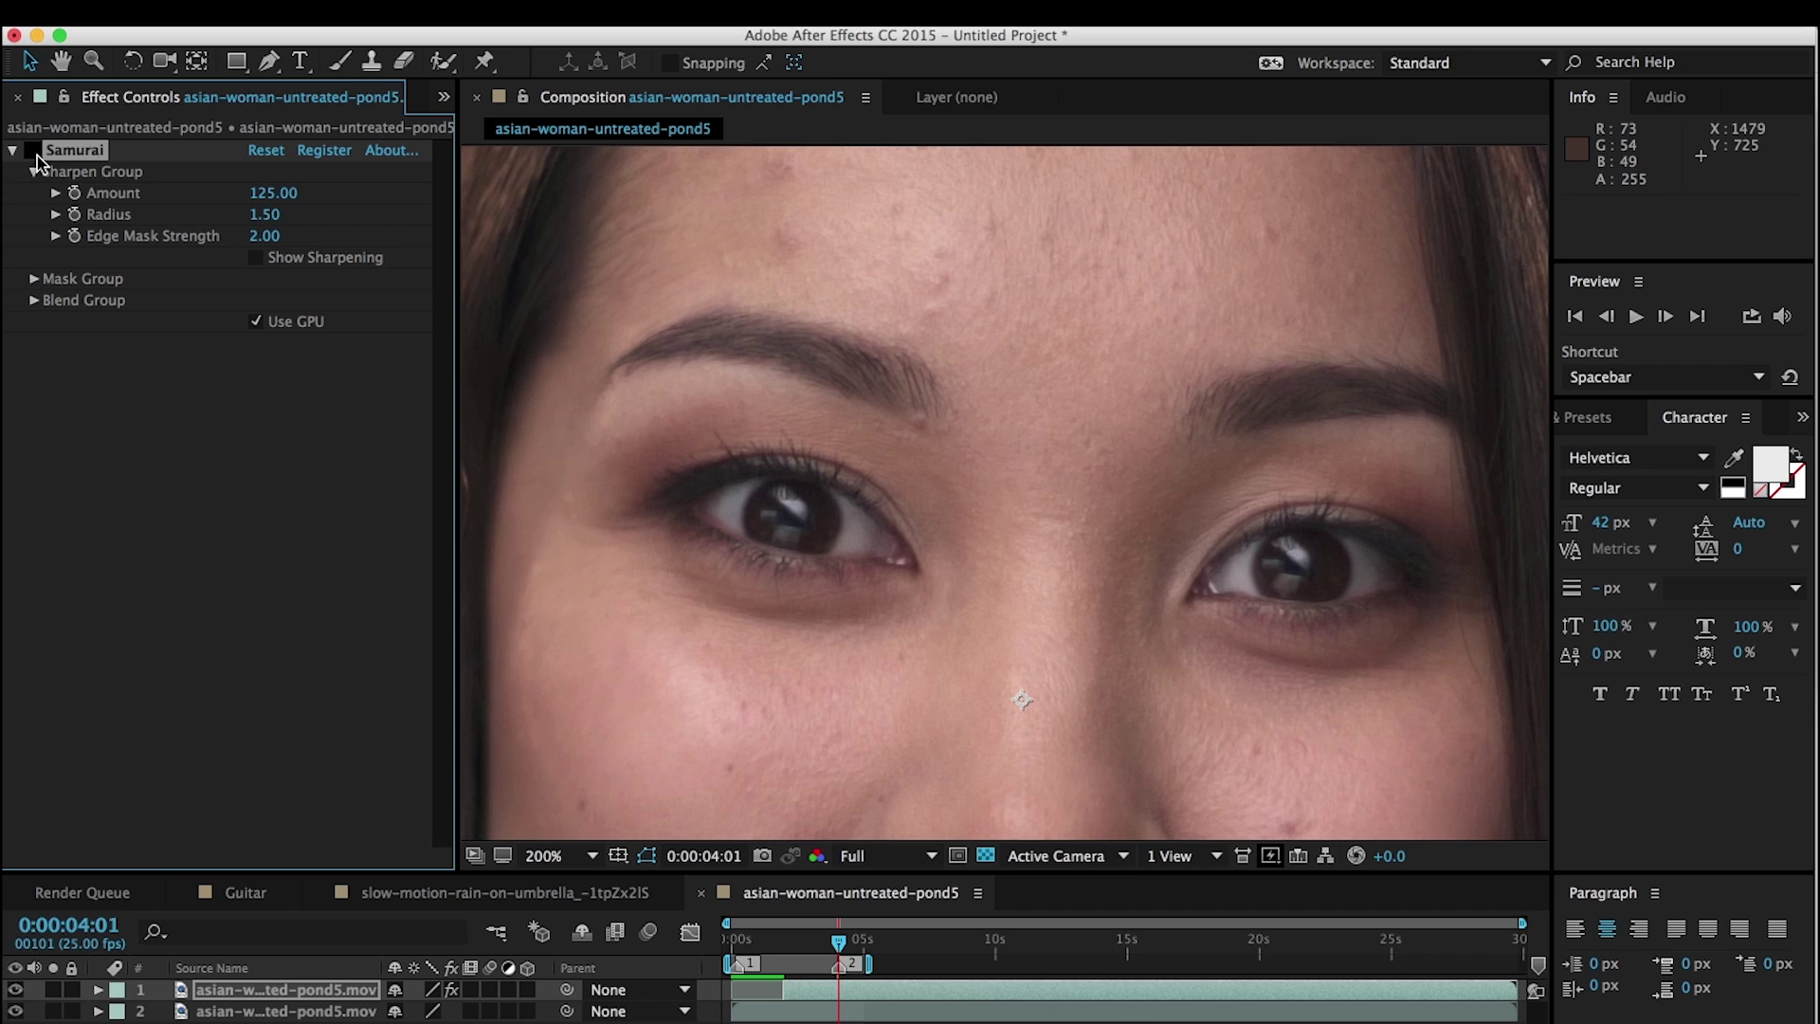
left_click(34, 151)
- Expand Samurai's mask settings to show the highlight and shadow mask options, and zoom to 100%
left_click(41, 278)
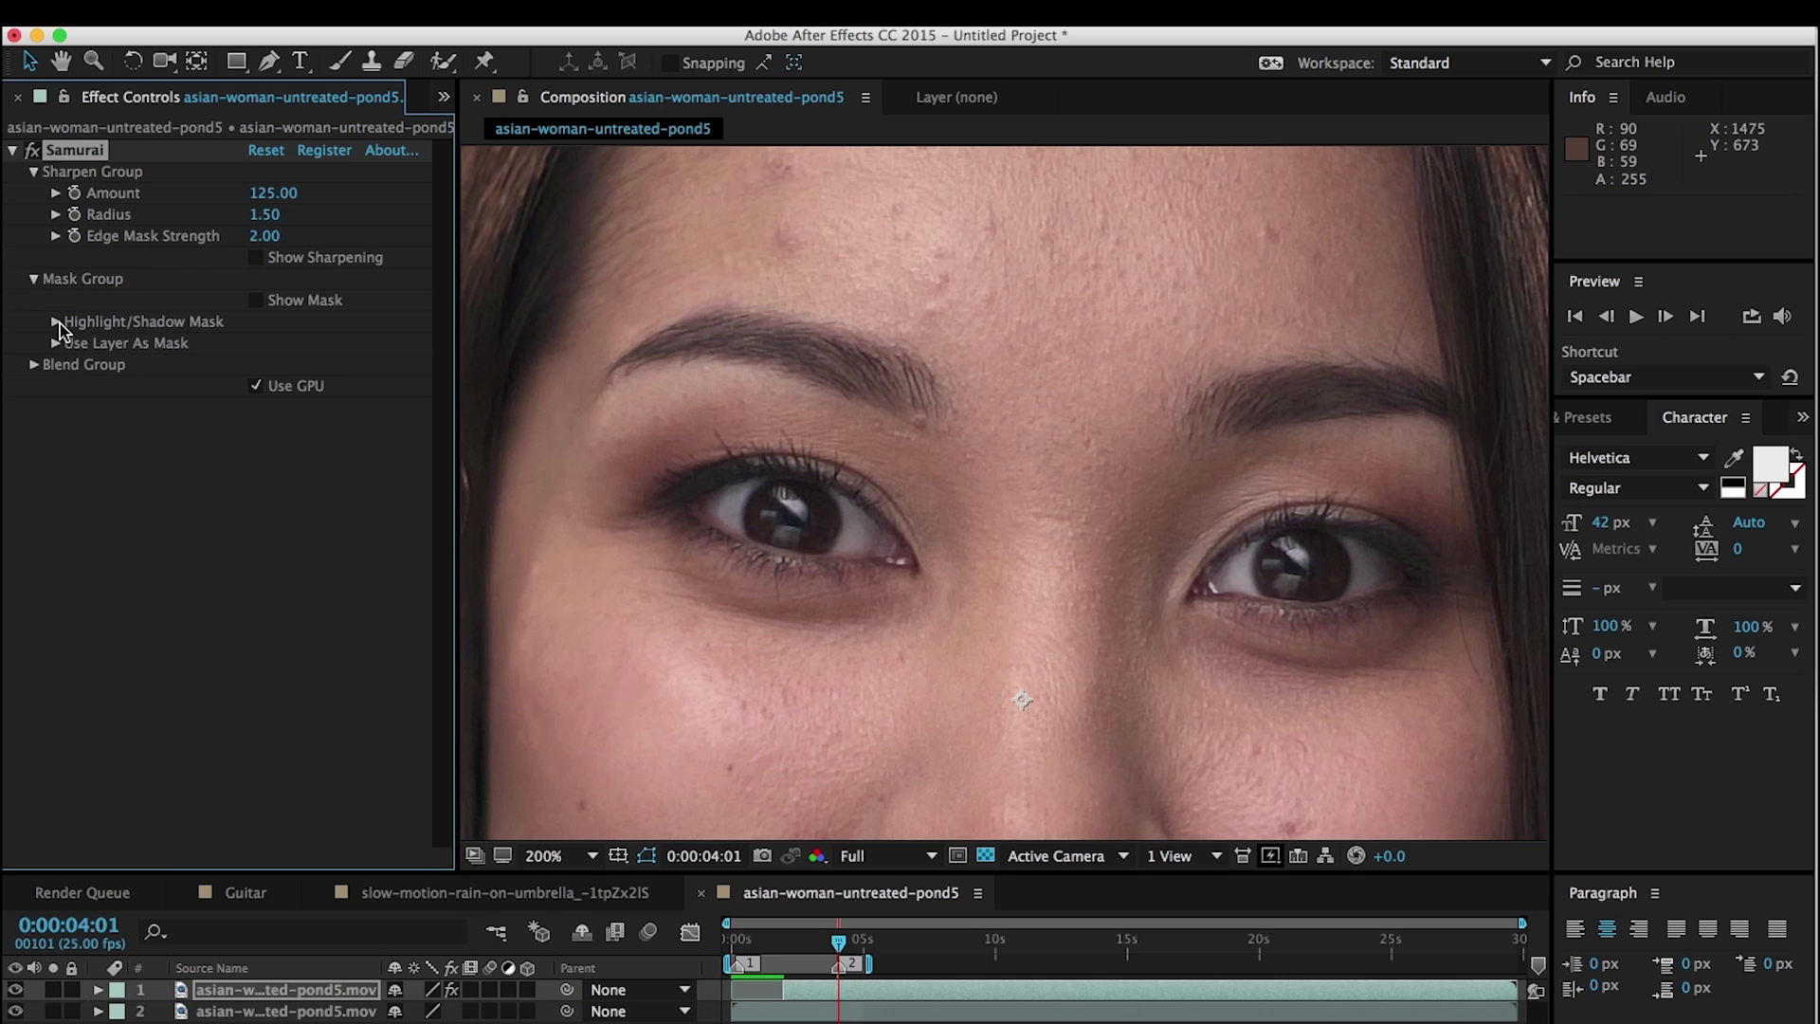
left_click(55, 322)
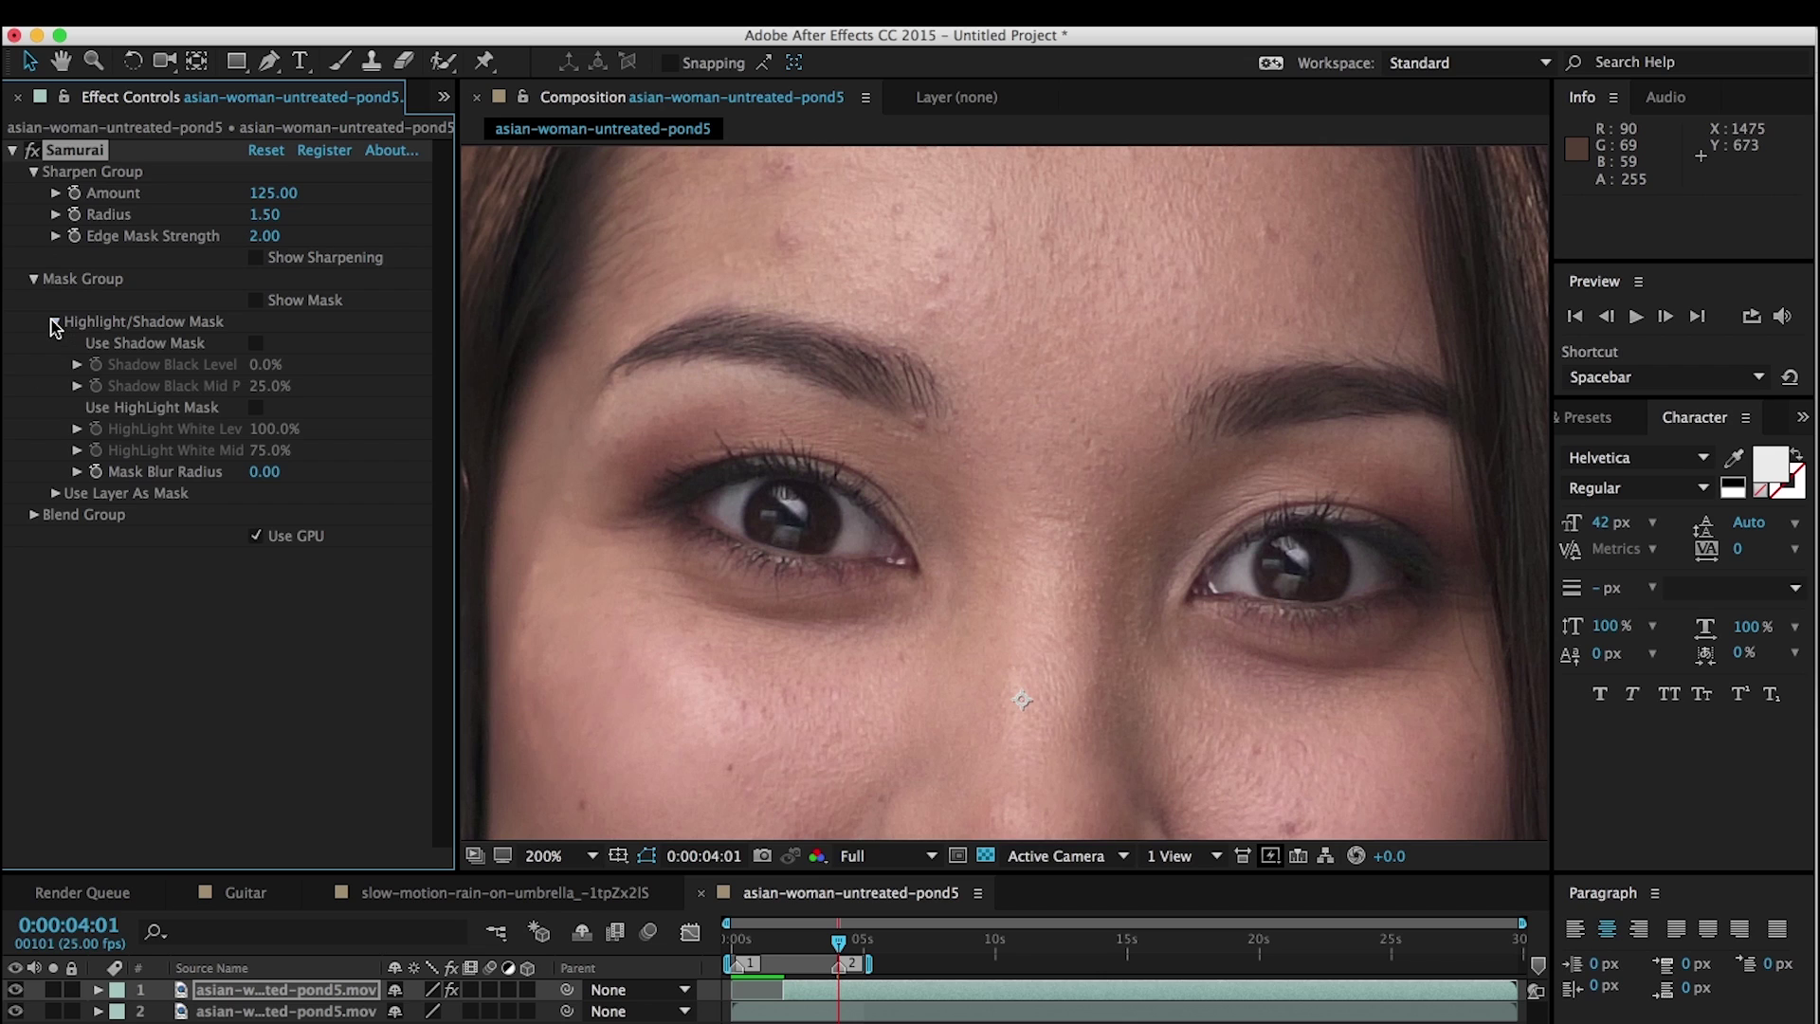
left_click(553, 858)
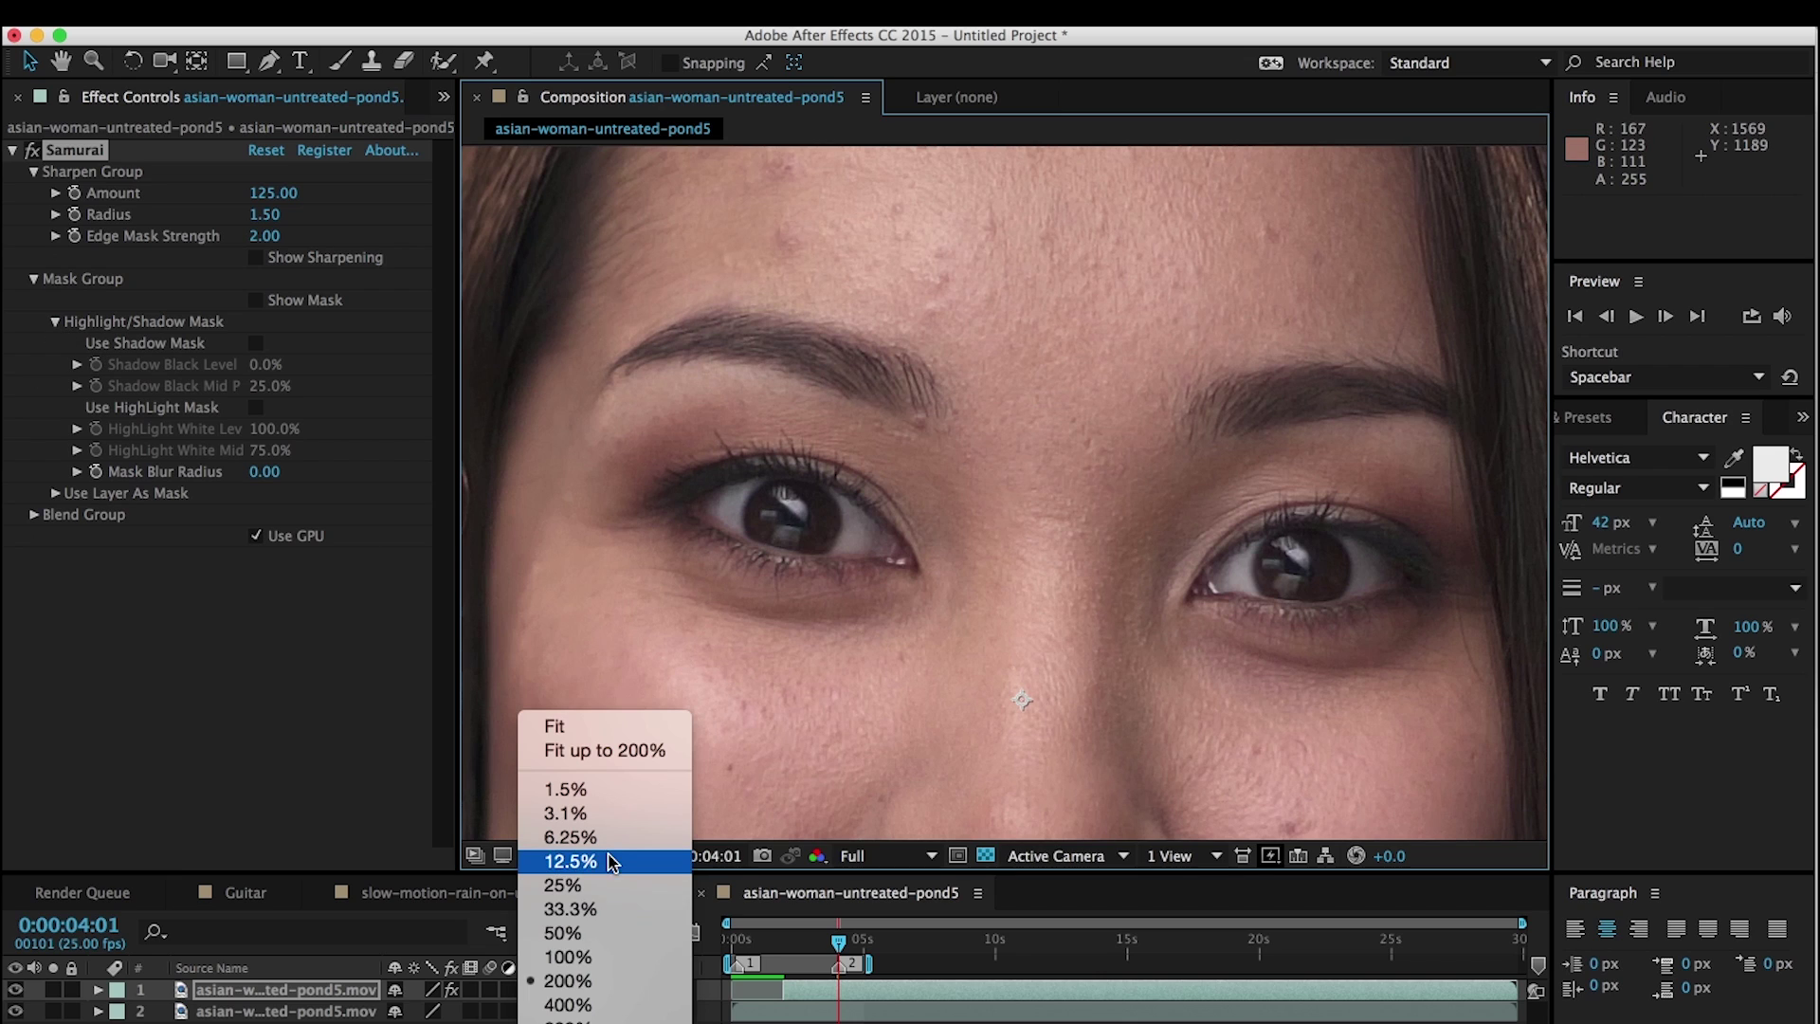
left_click(613, 958)
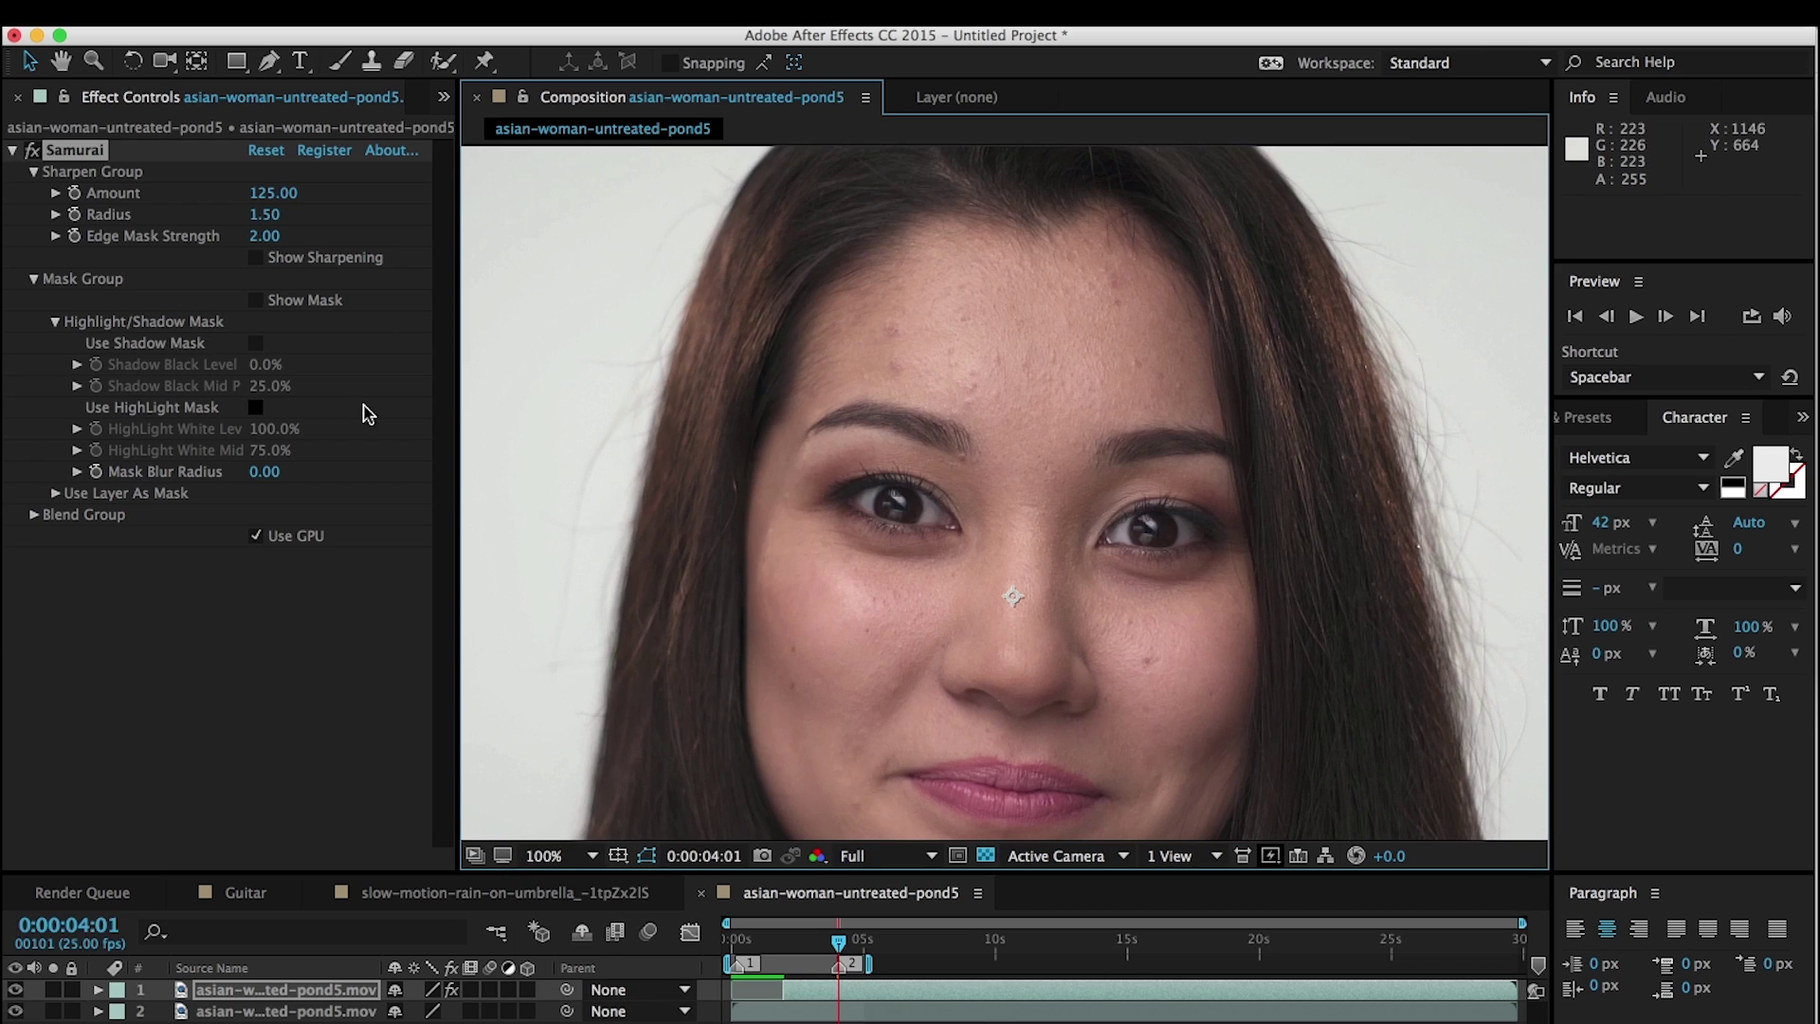
- Turn on Show Sharpening and try Edge Mask Strength 10 before returning it to 2
left_click(265, 256)
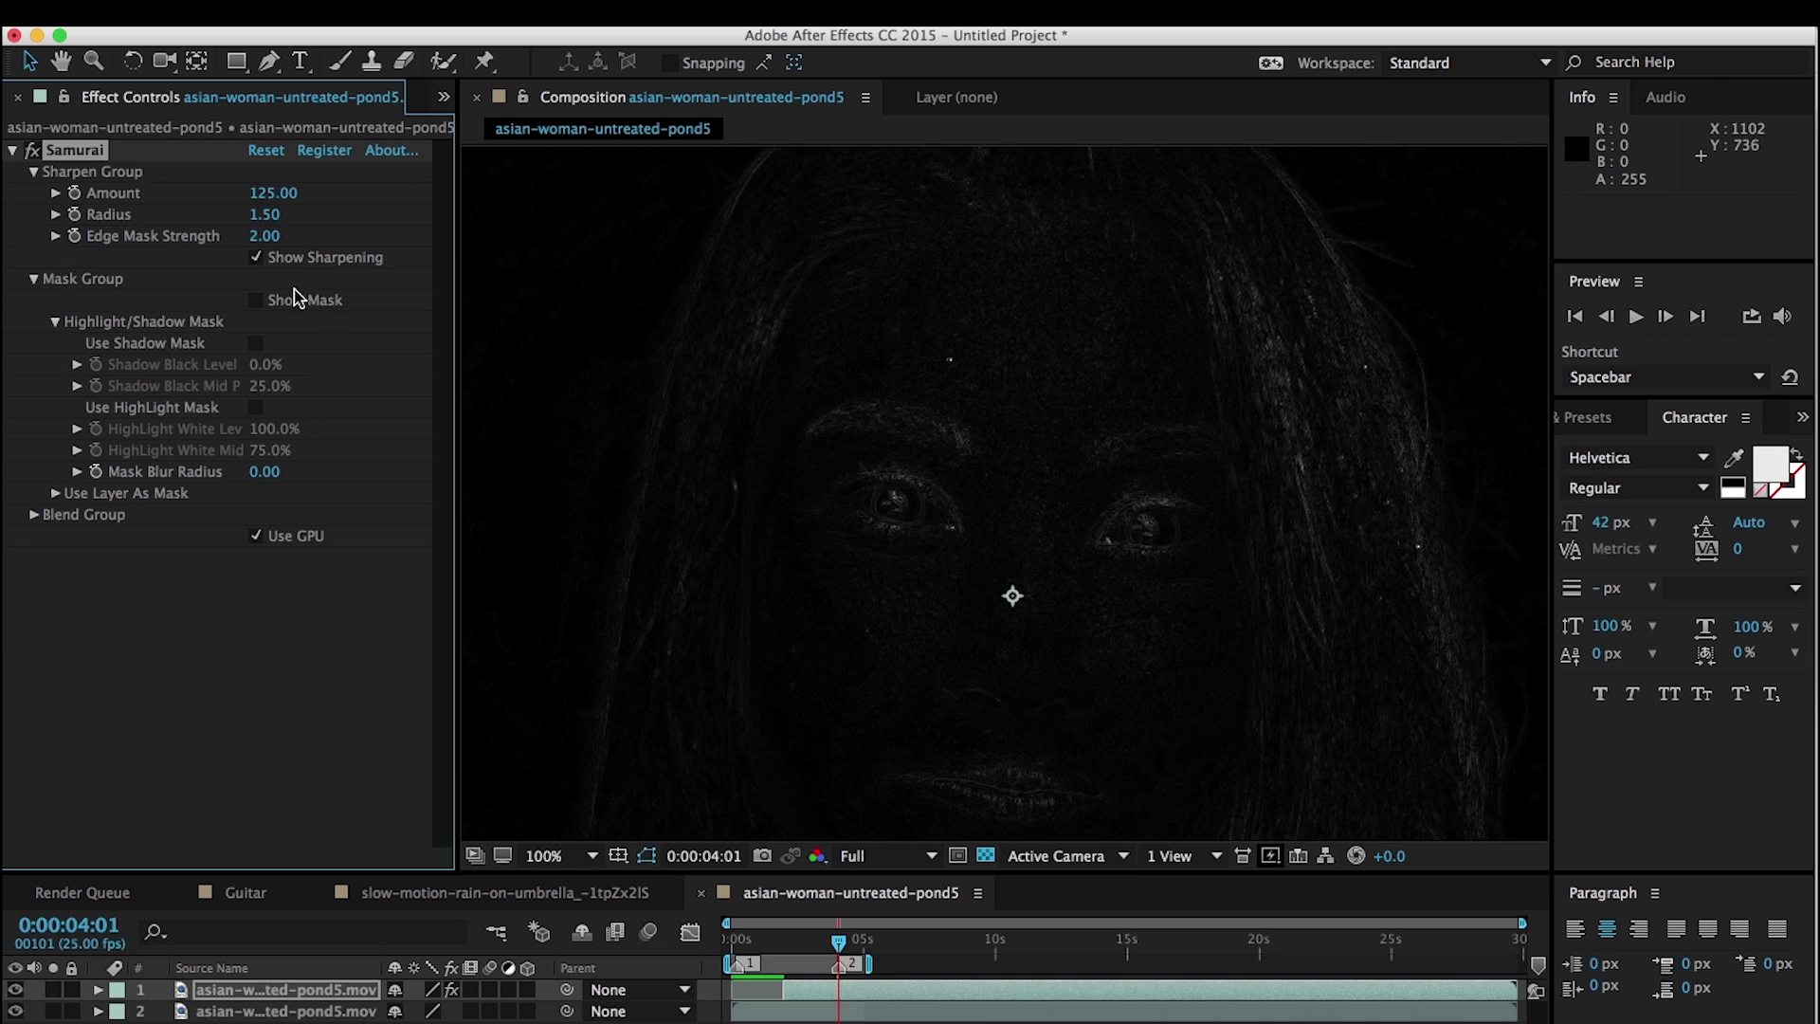
left_click(258, 237)
key("Return")
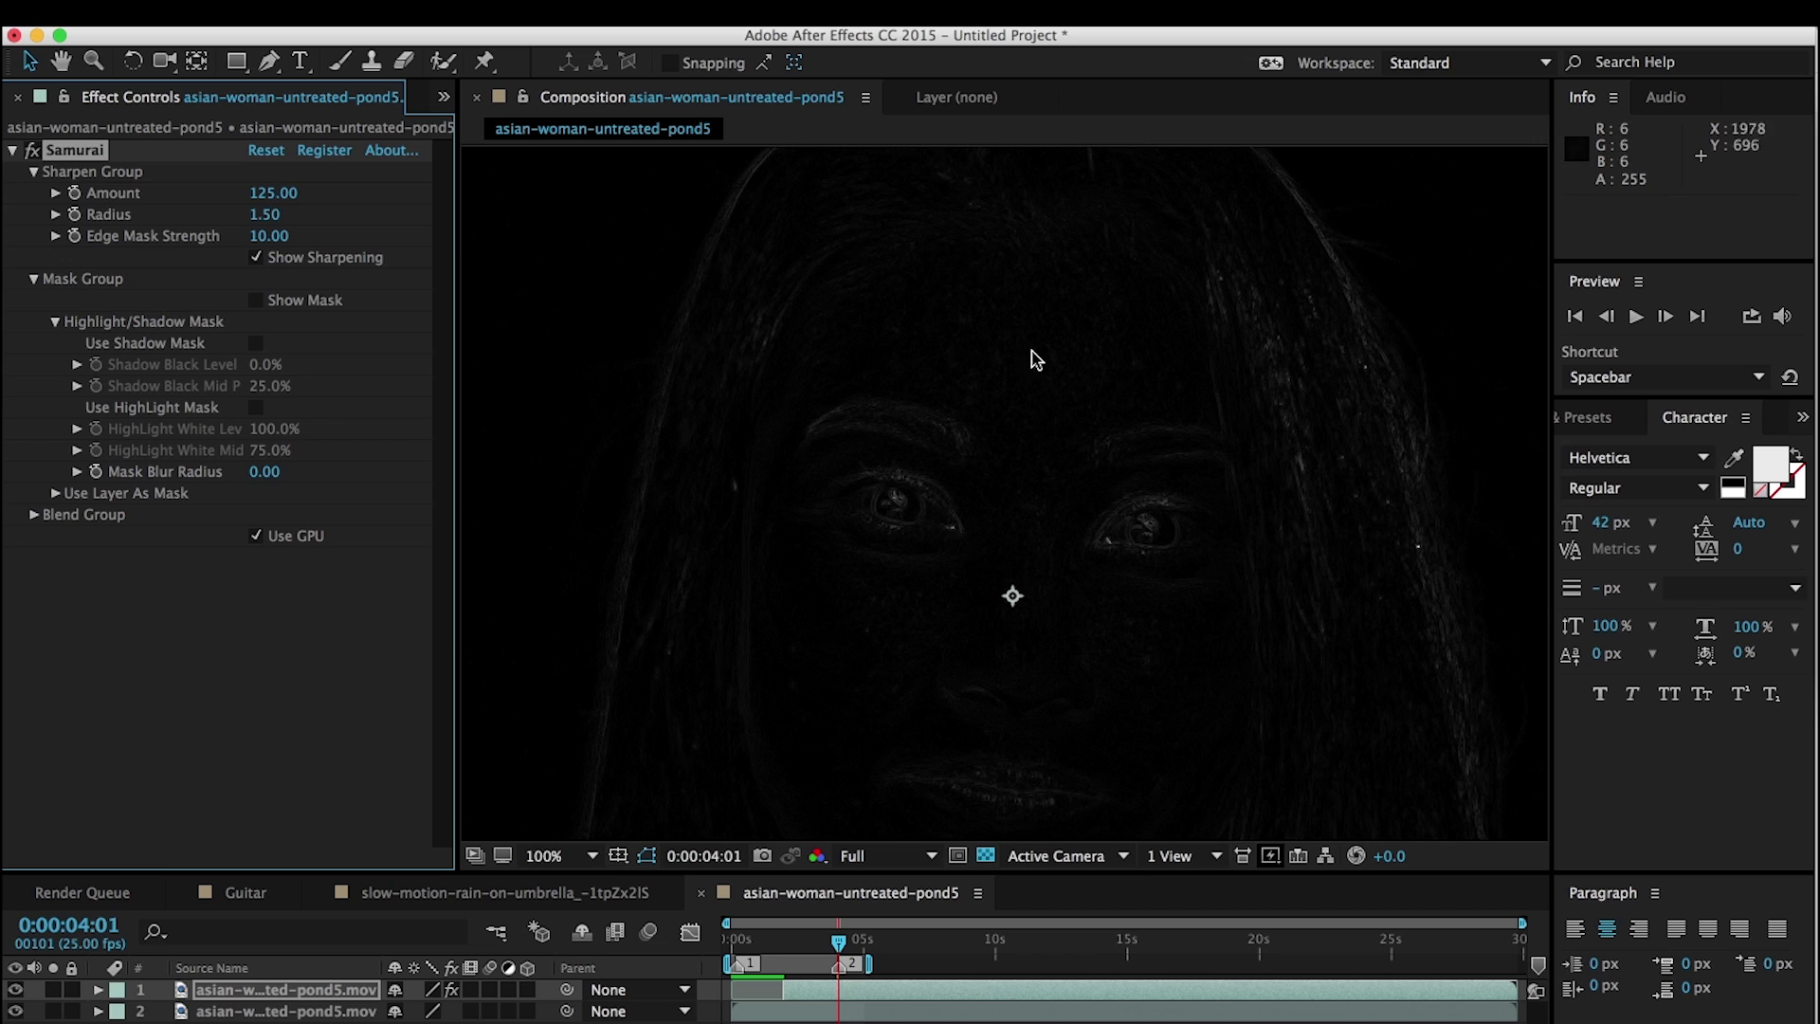
left_click(269, 235)
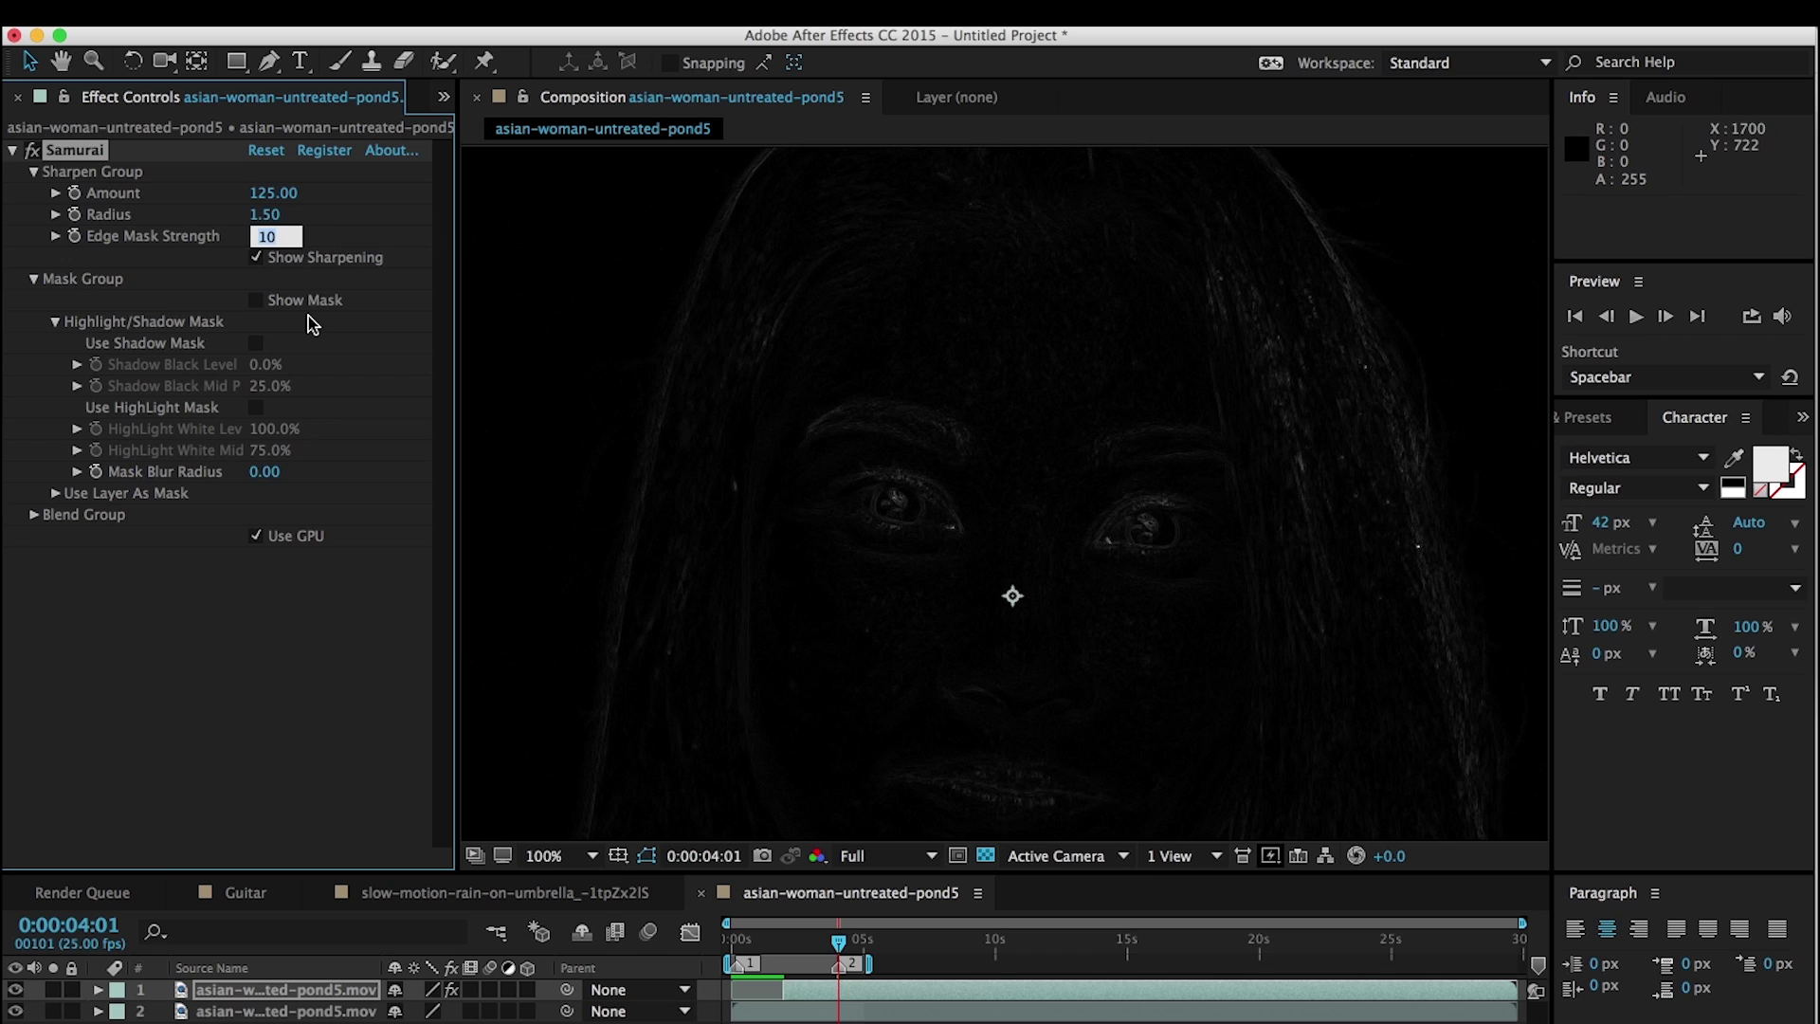
type("2")
key("Return")
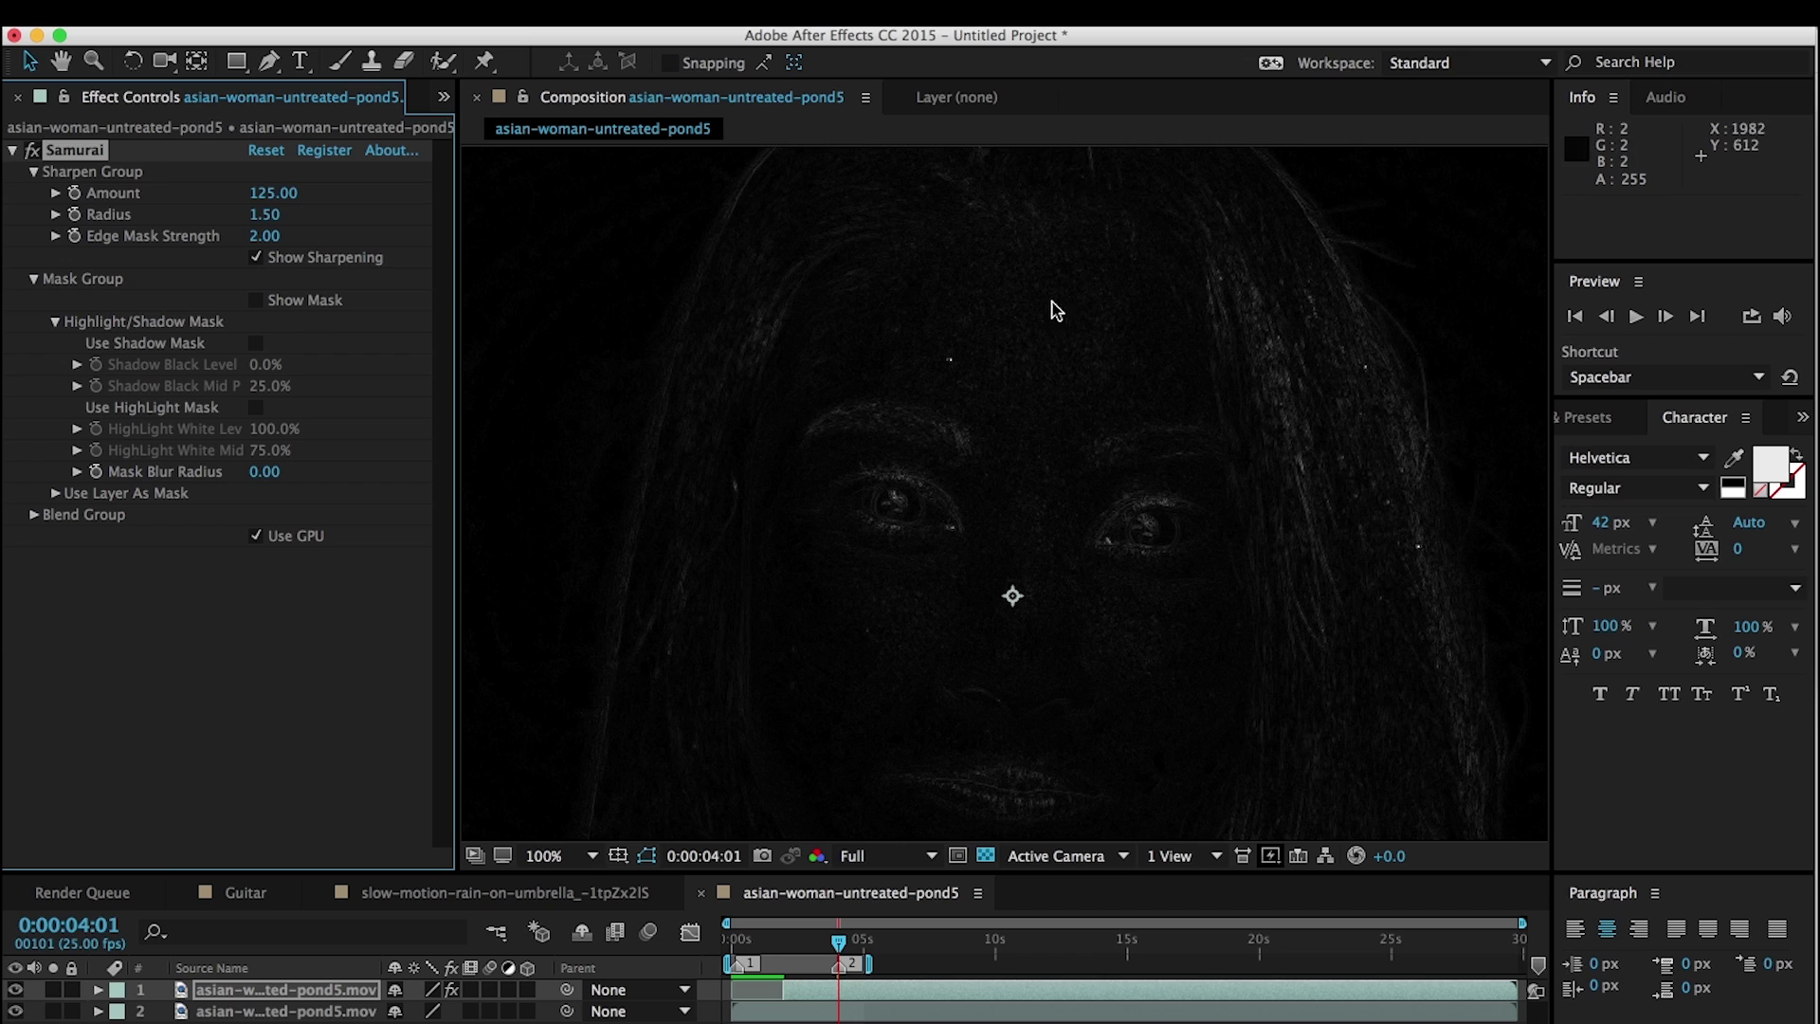
- Inspect the edge map at 200%, then turn off Show Sharpening and zoom back to 100%
left_click(569, 855)
left_click(570, 982)
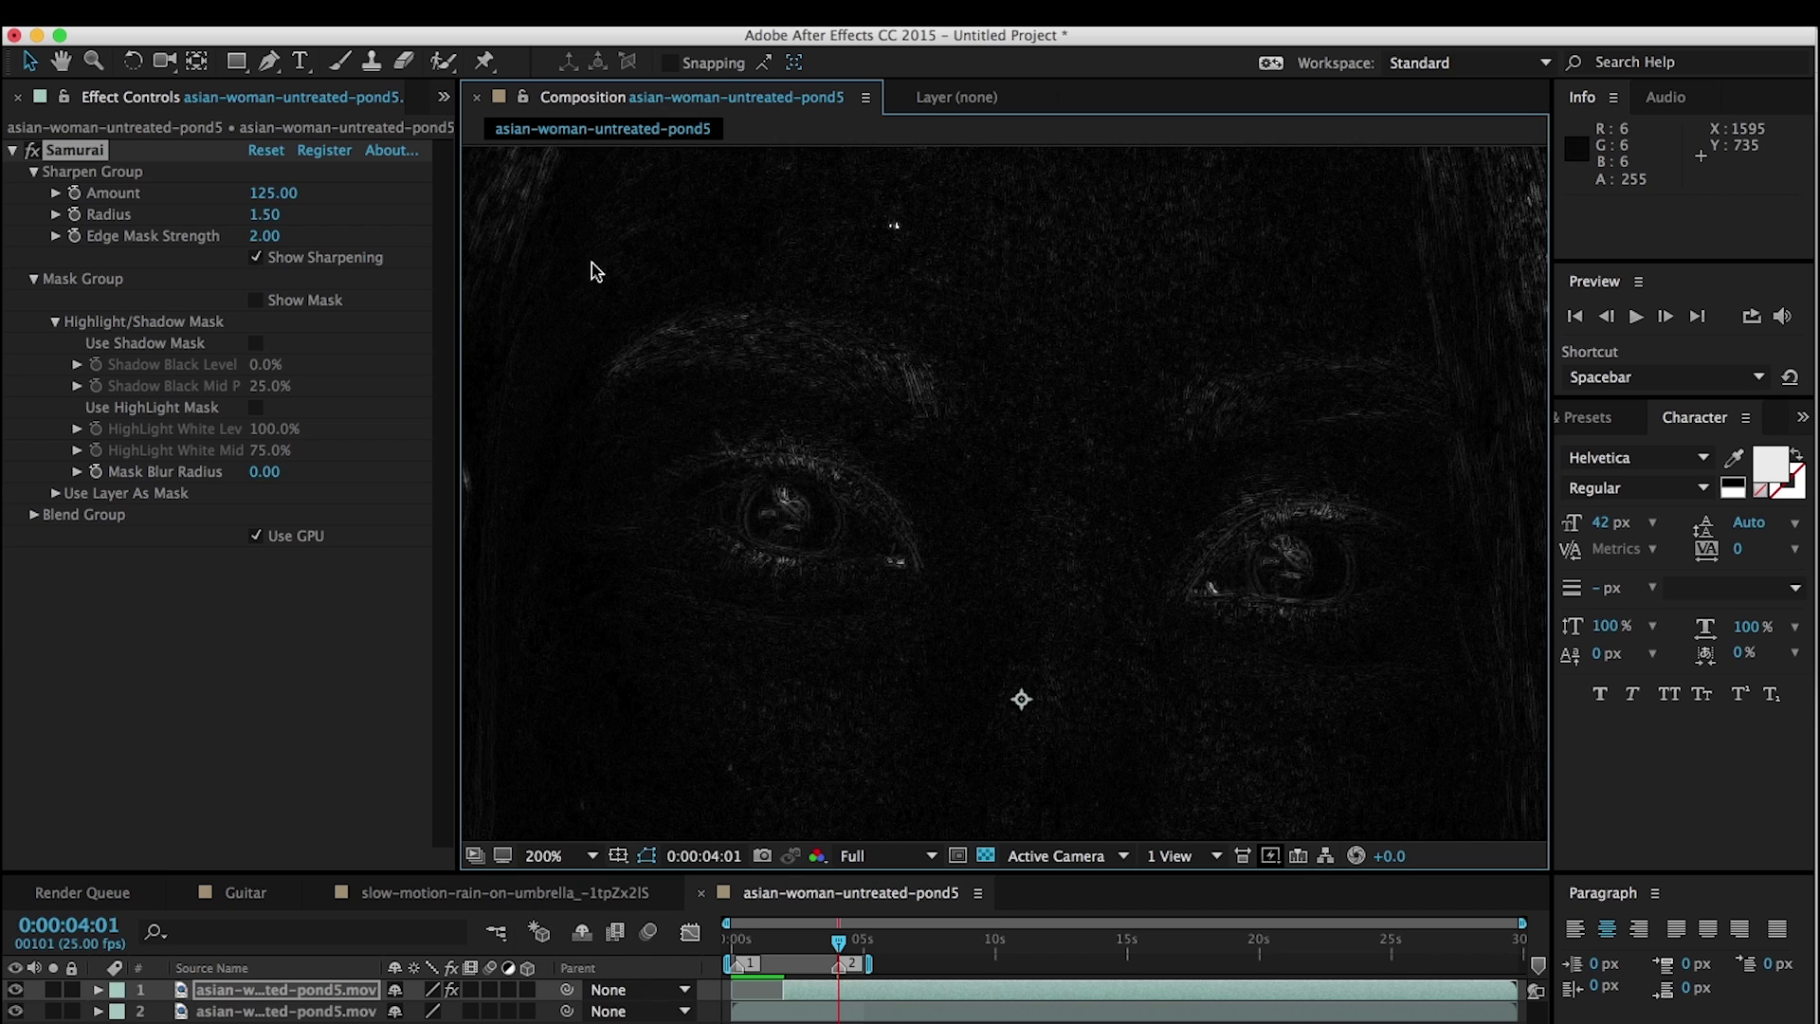
left_click(268, 259)
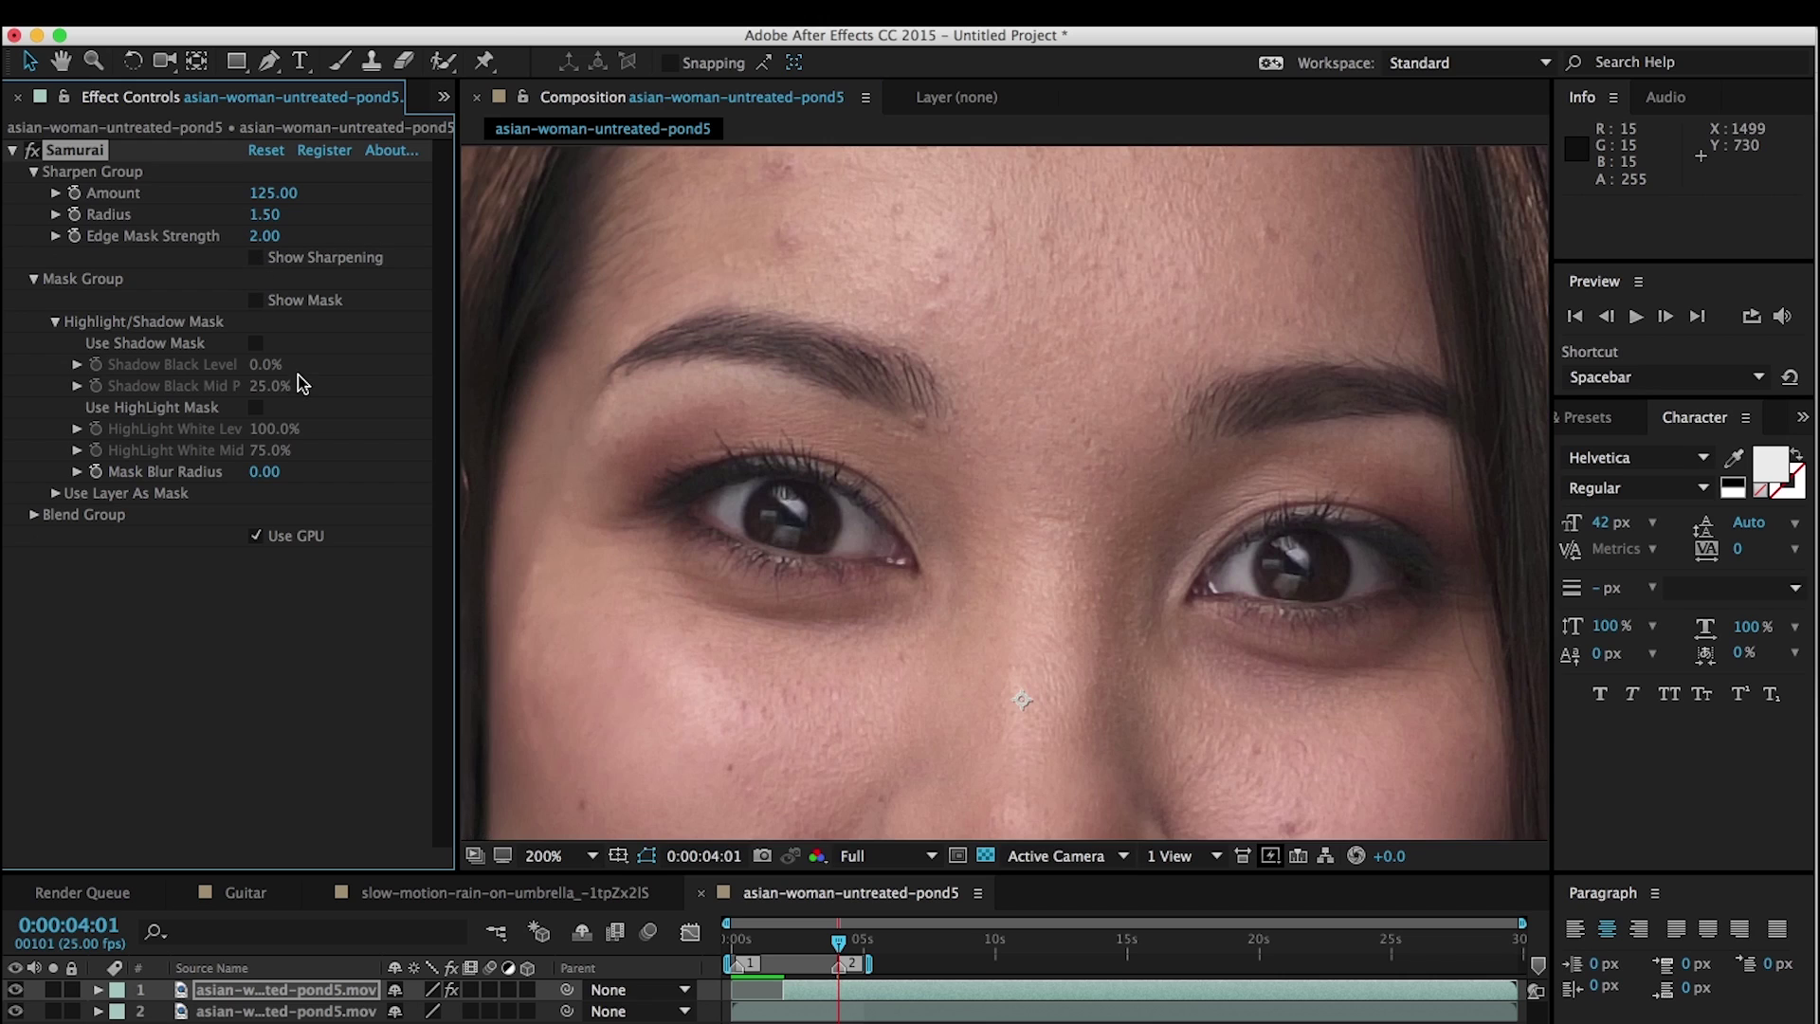
key("comma")
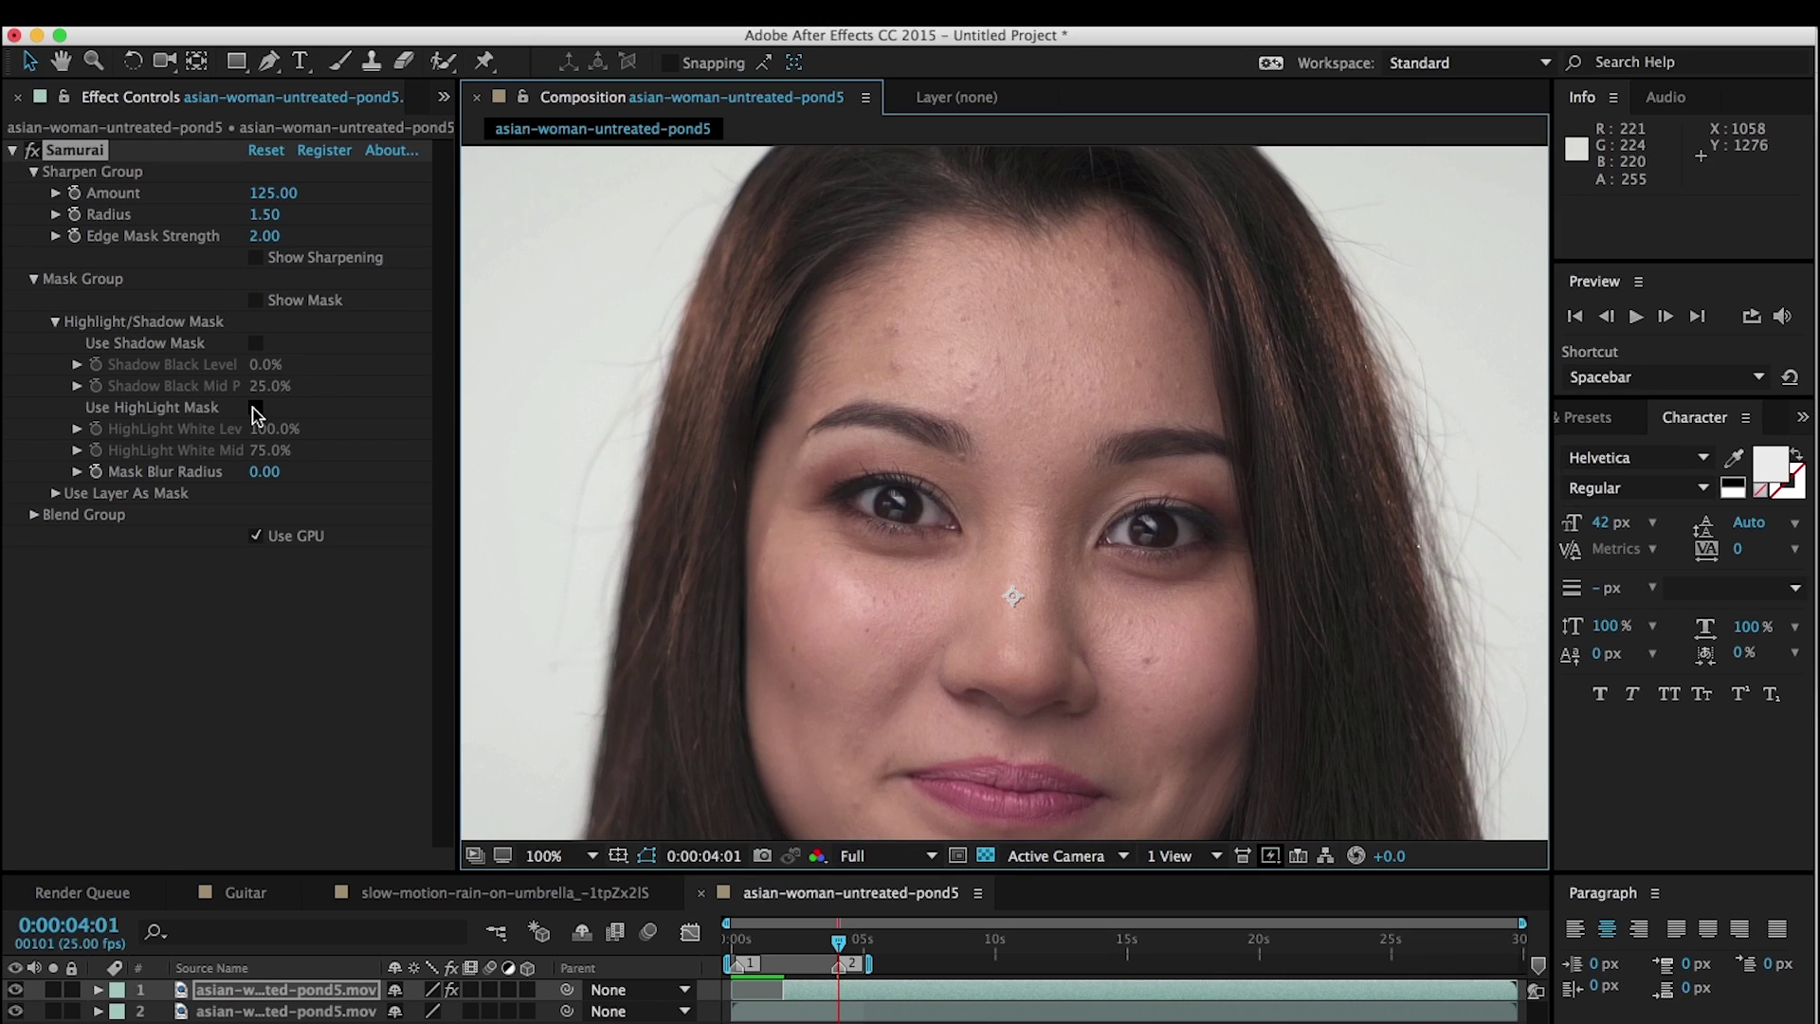
- Enable Use HighLight Mask and Show Mask, with HighLight White Mid 30% and White Level 89%
left_click(255, 409)
left_click(256, 299)
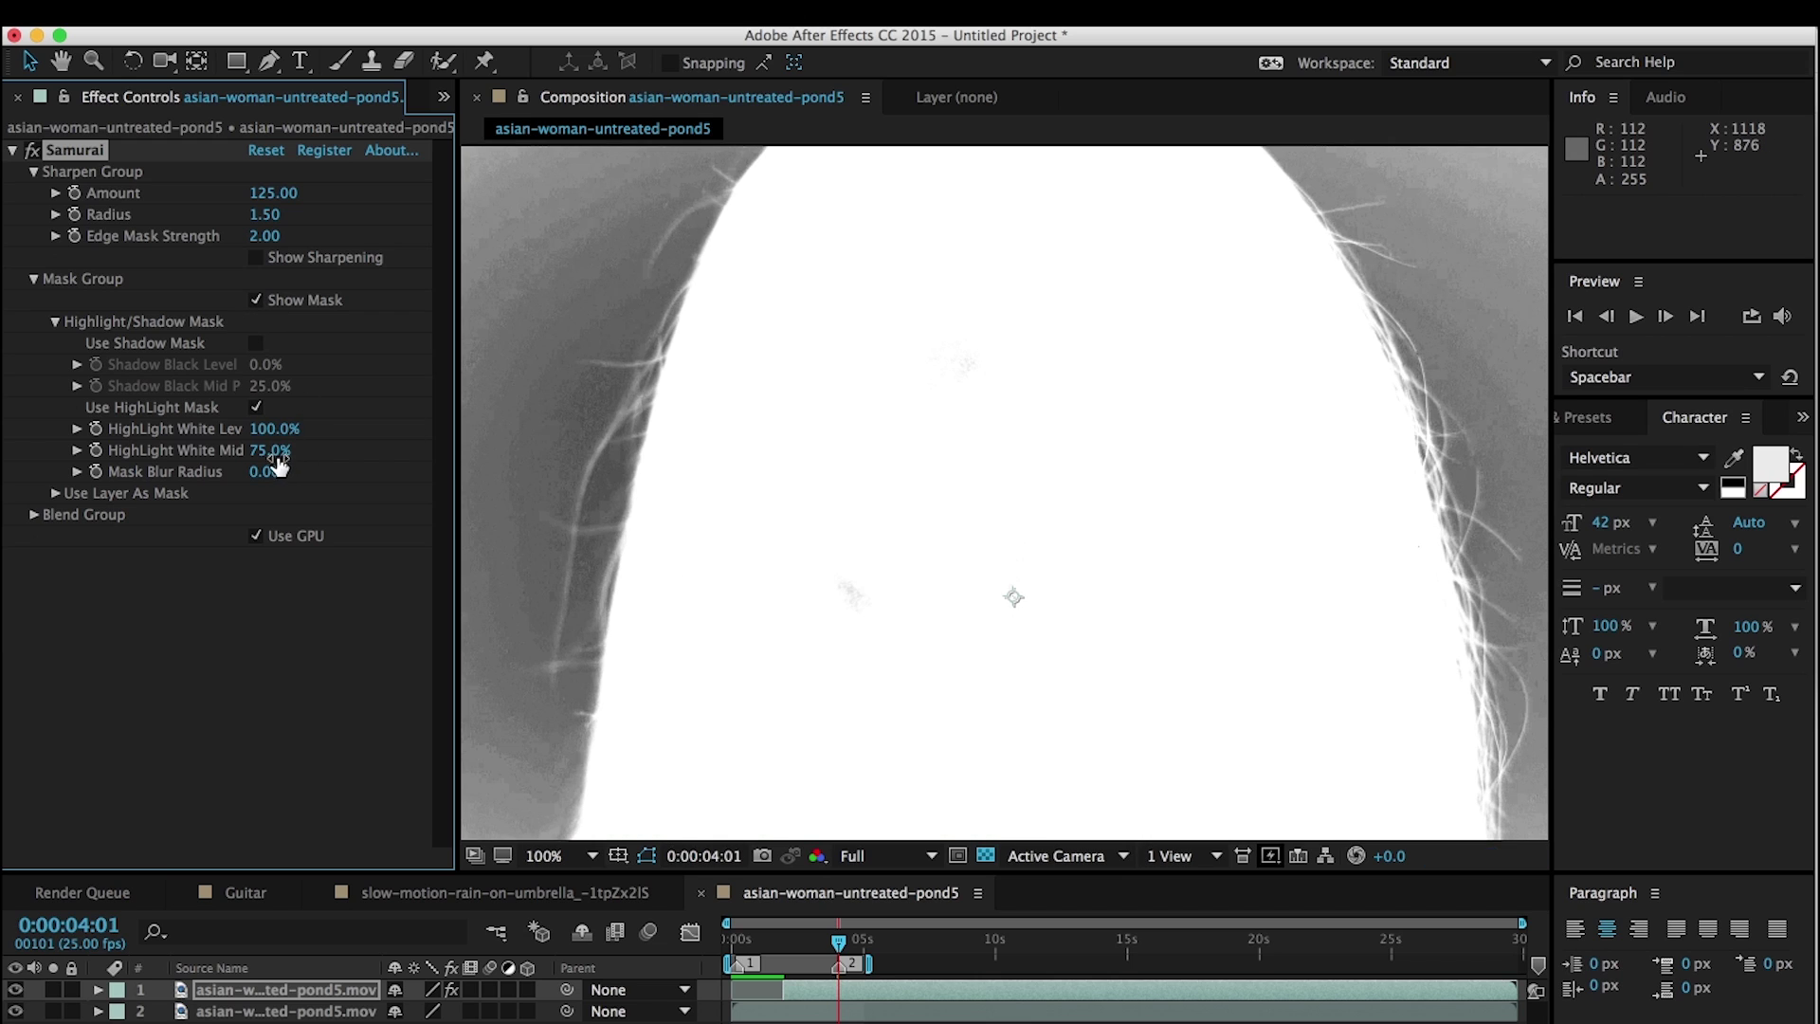
left_click_drag(267, 452, 223, 459)
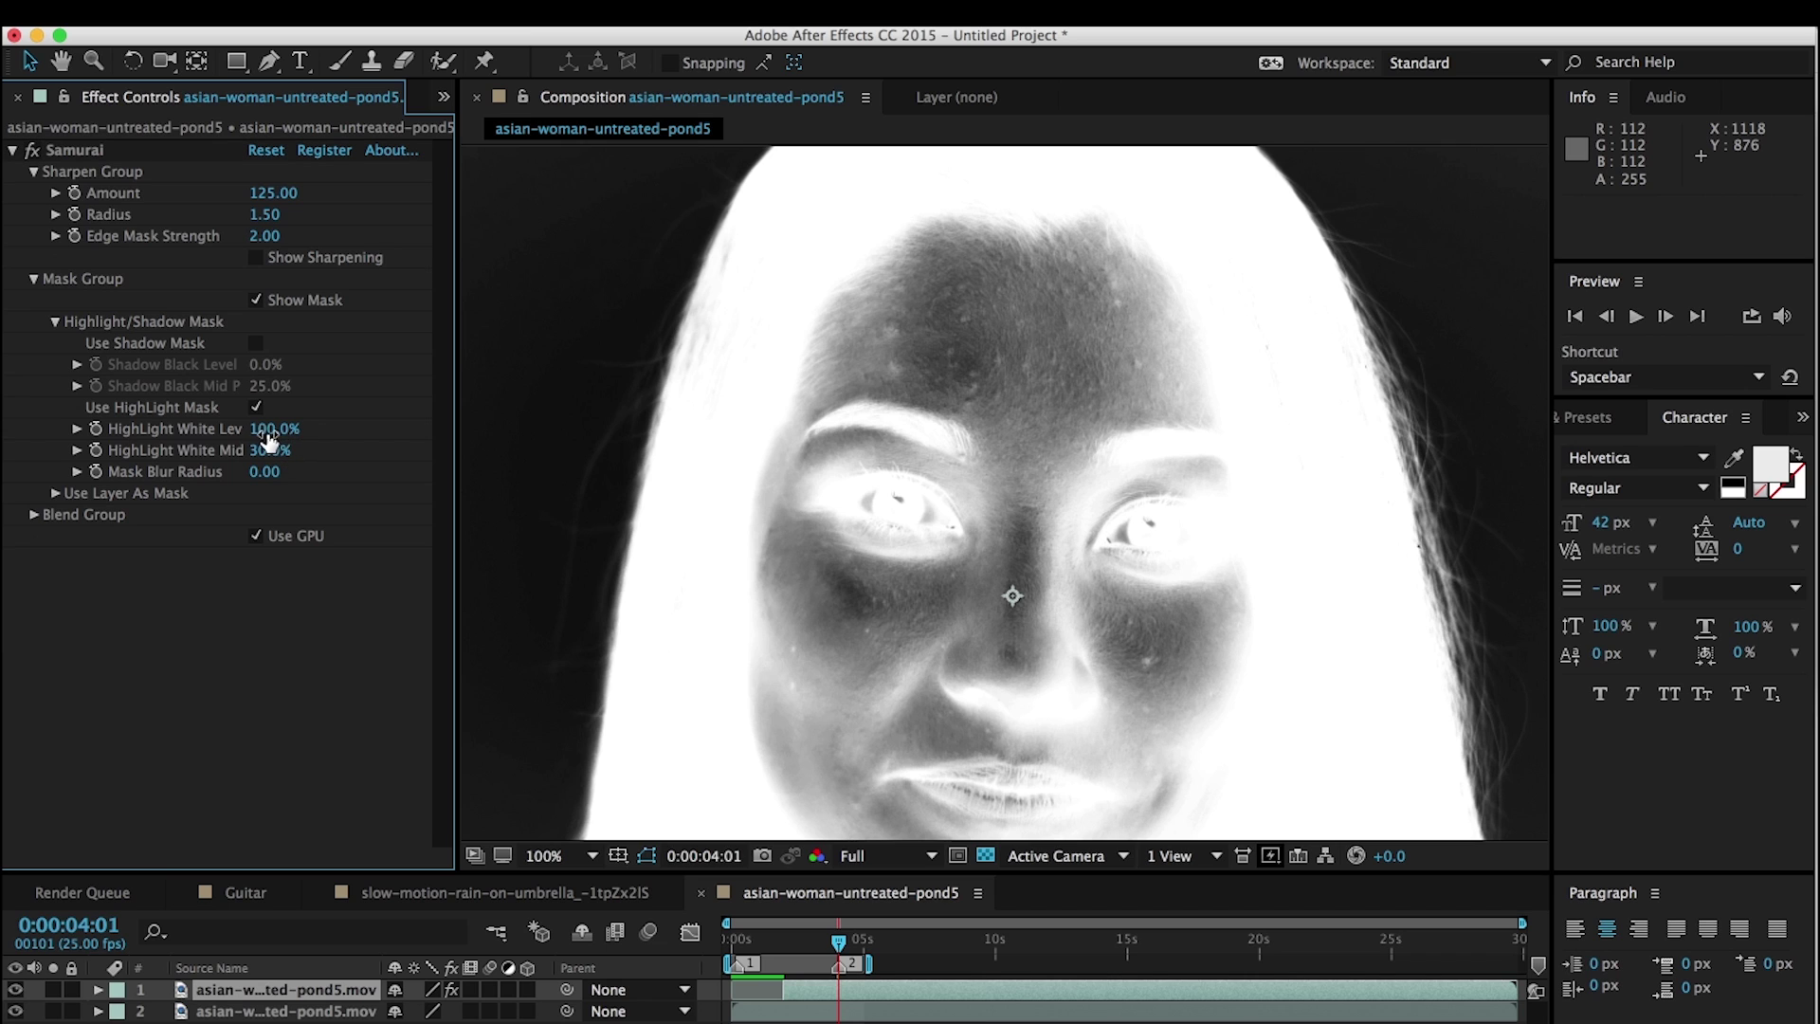
left_click_drag(281, 438, 269, 434)
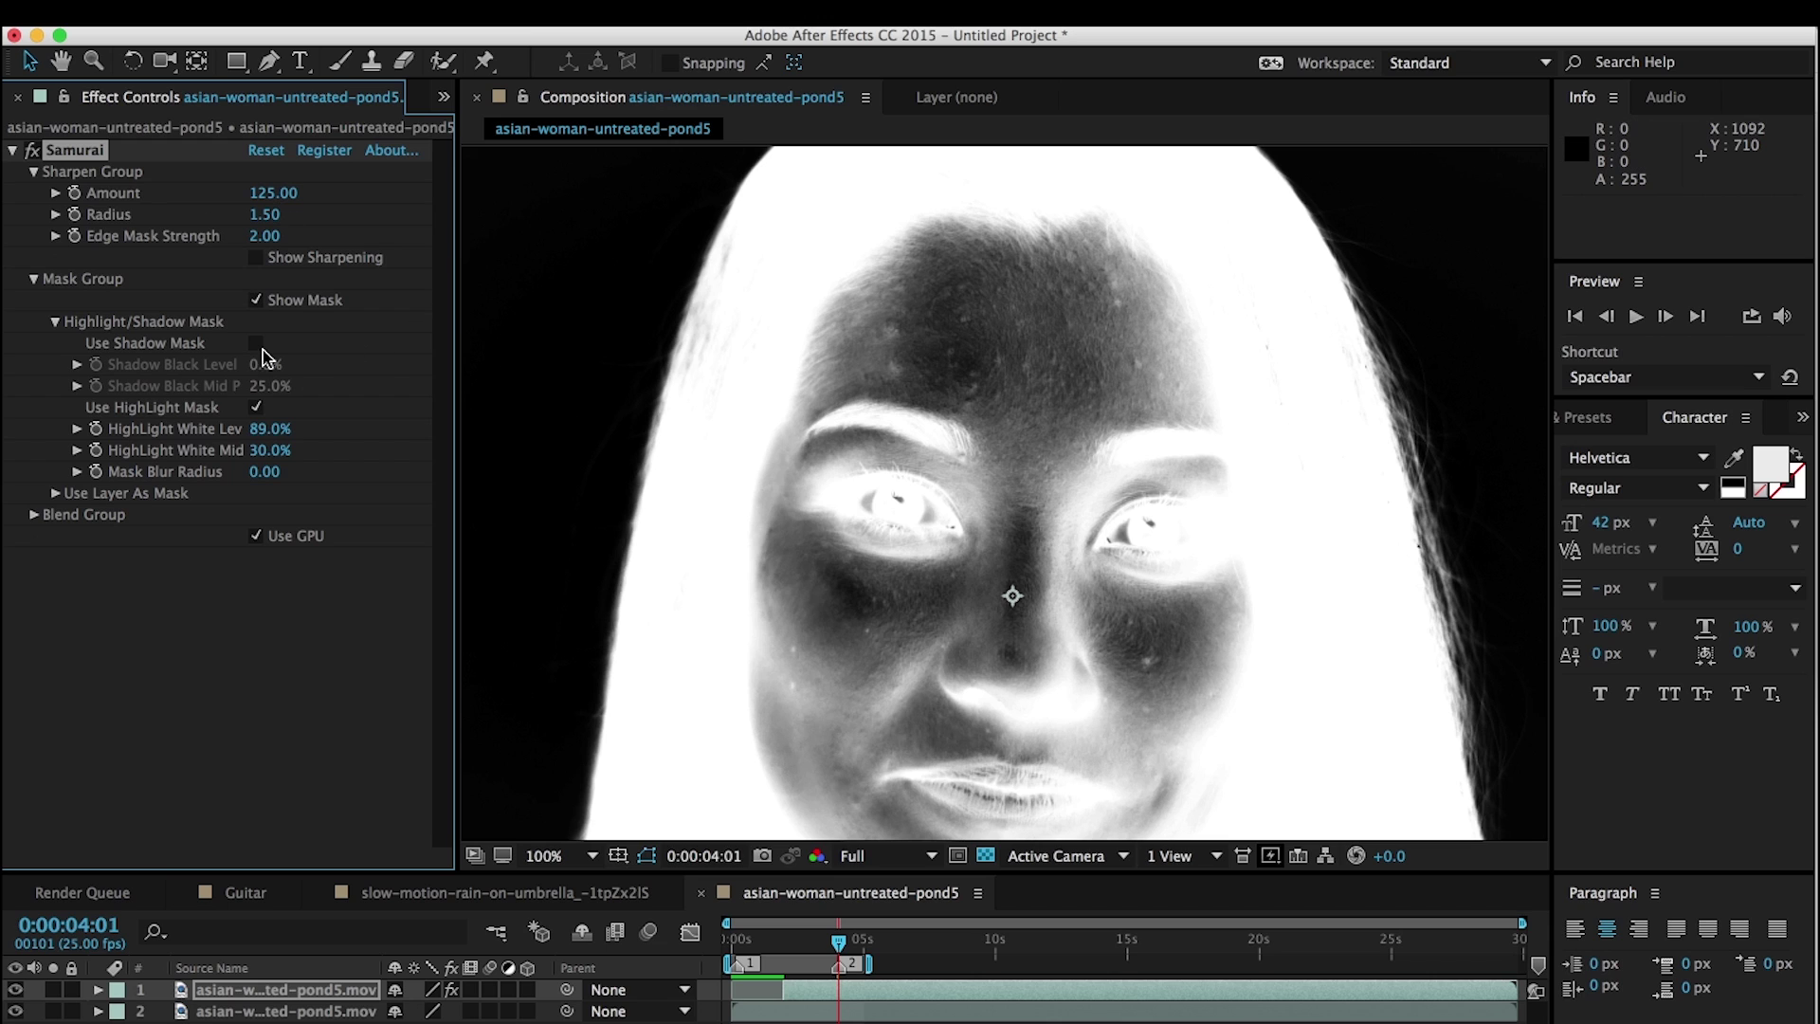
- Hide the mask preview, zoom to 200% and pan the view to centre on the eyes
left_click(255, 300)
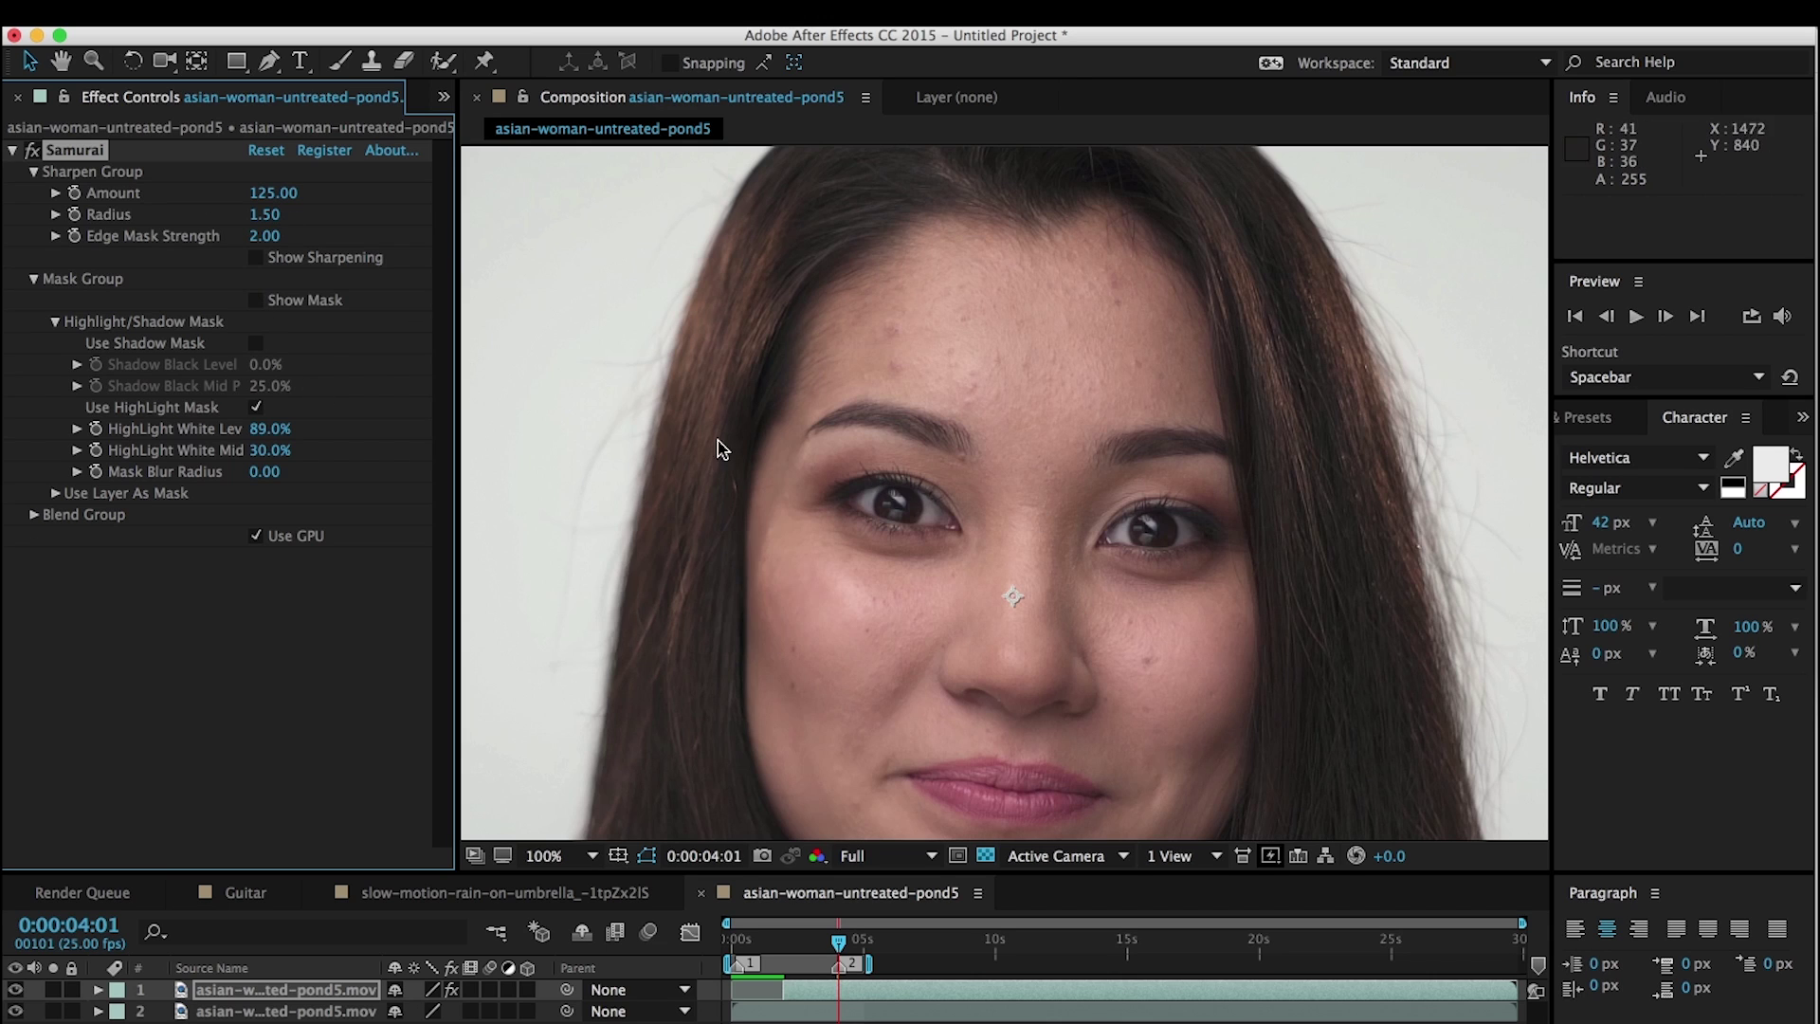
left_click(554, 858)
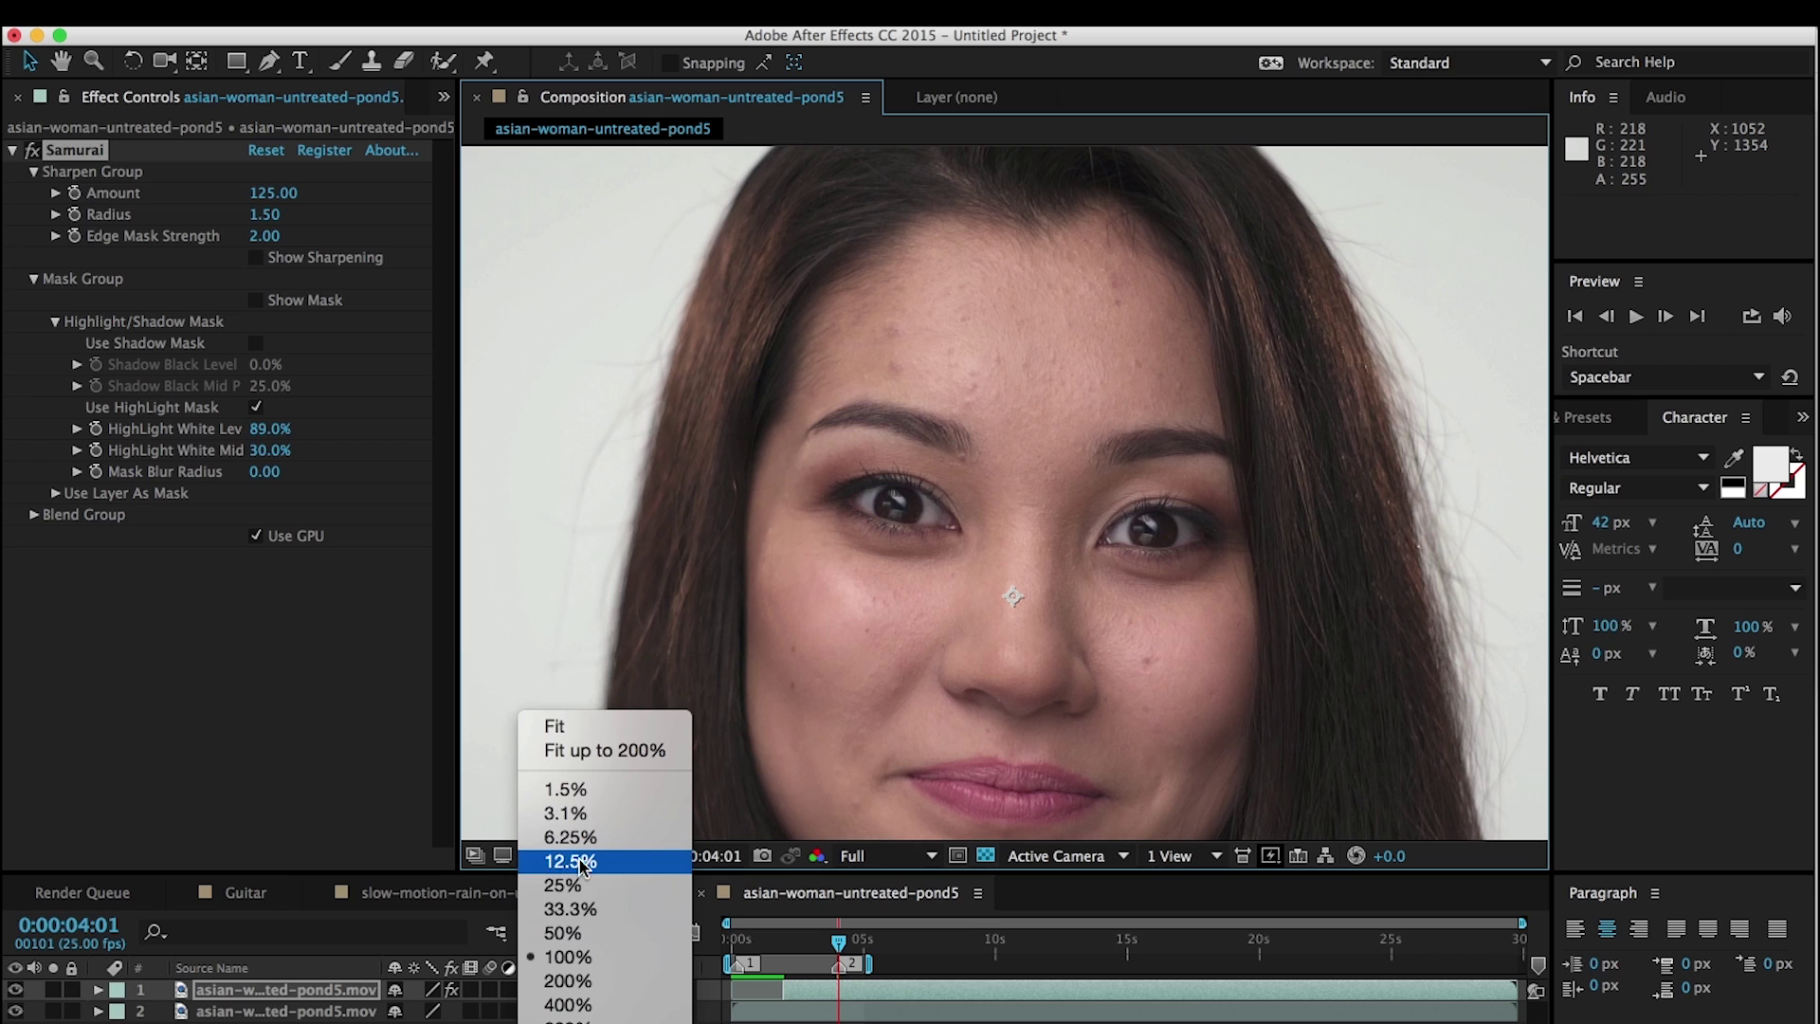
left_click(604, 982)
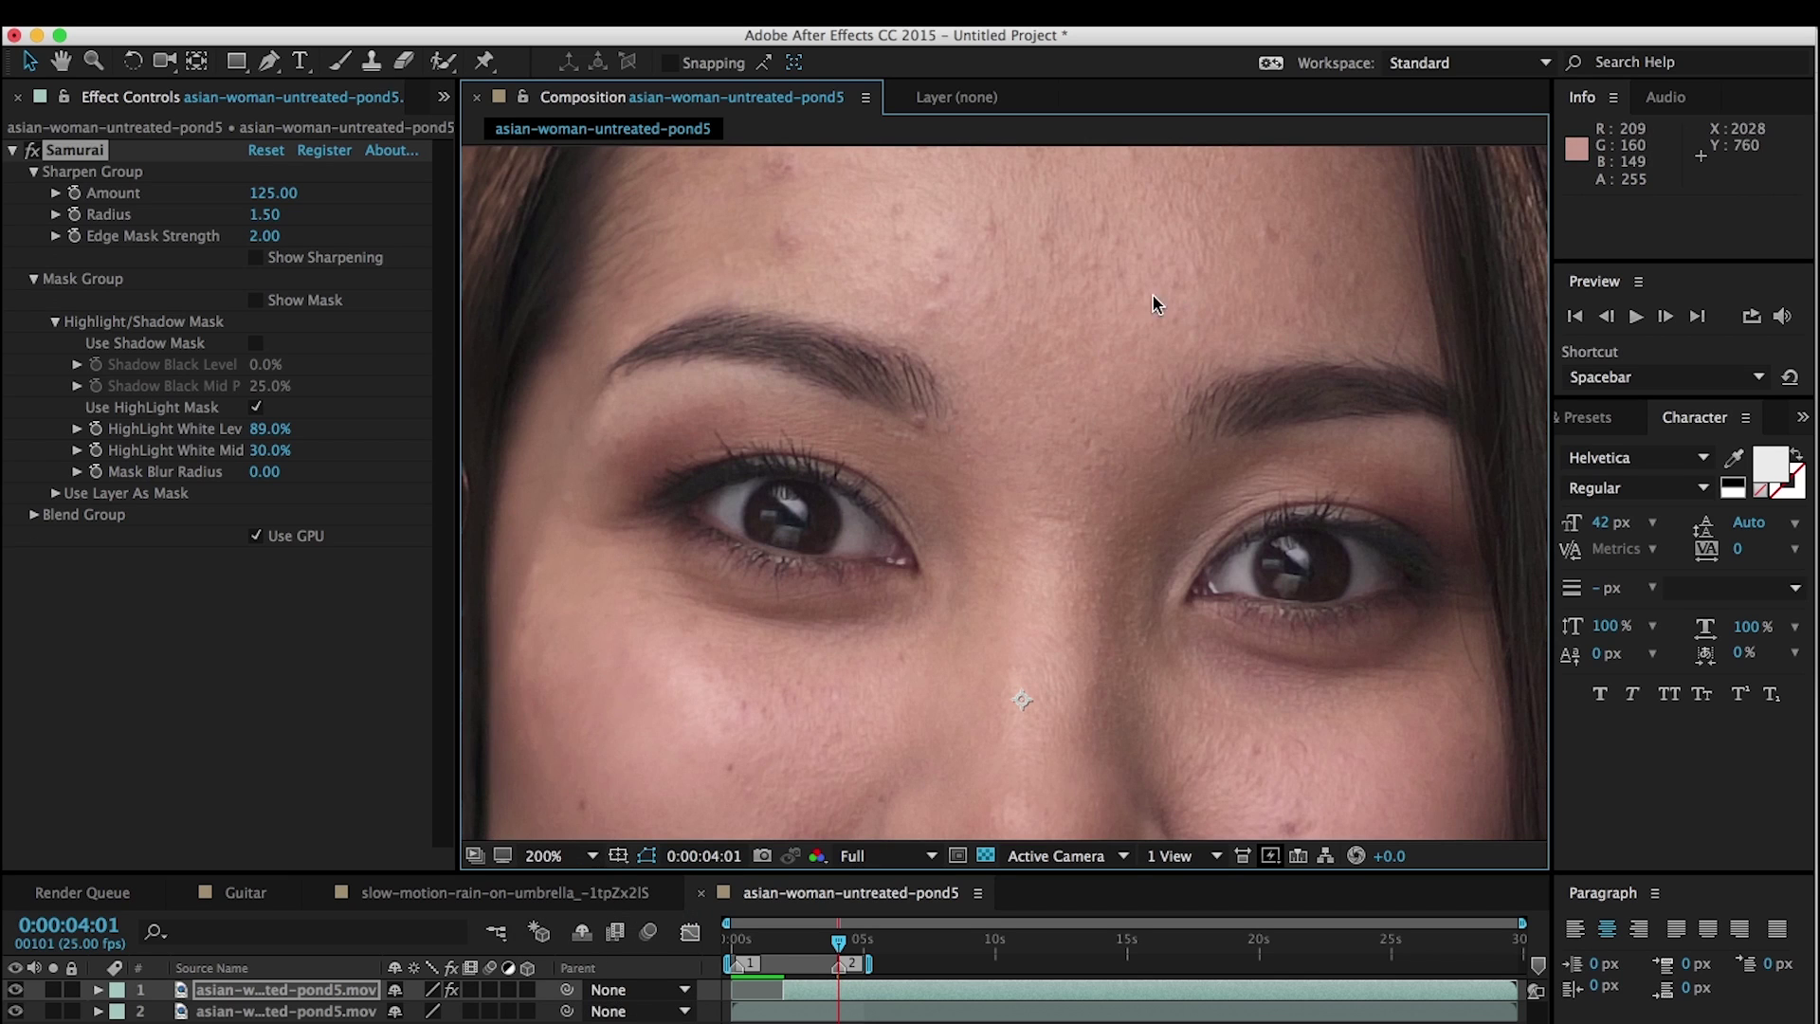
key("space")
left_click_drag(1003, 363, 952, 499)
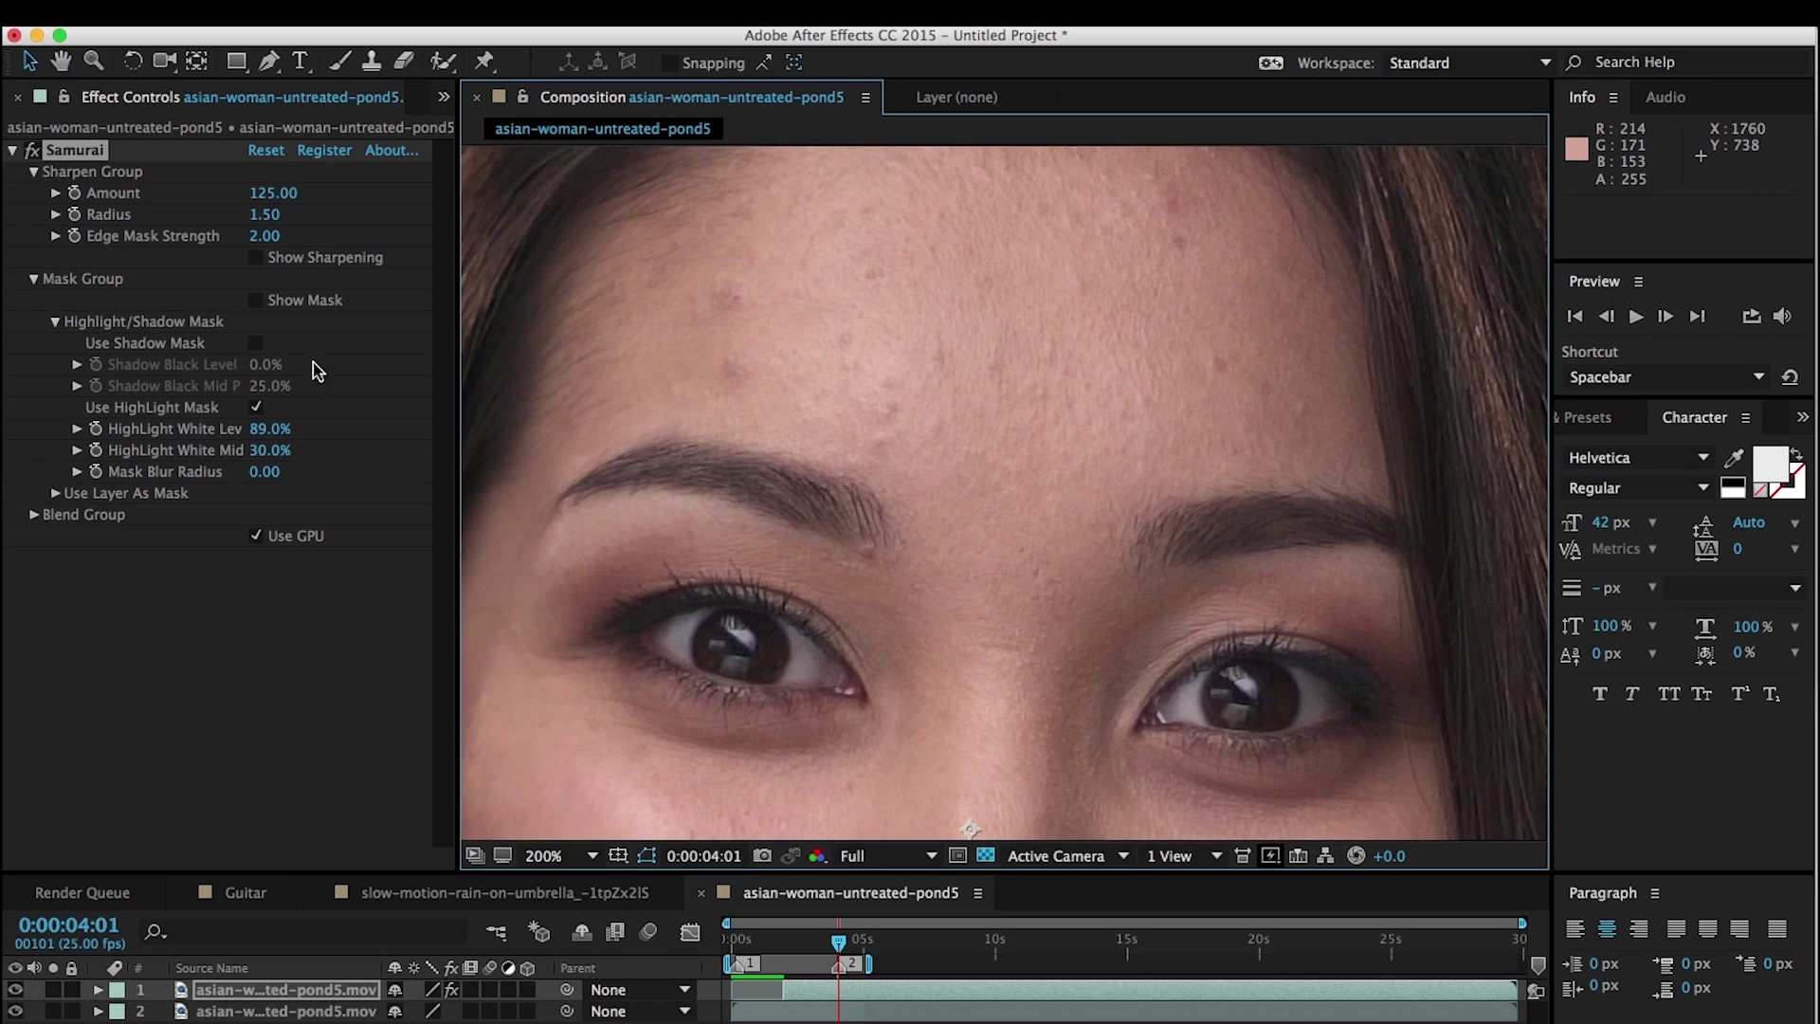
- Toggle Use HighLight Mask off and on twice to compare, leaving it enabled
left_click(257, 410)
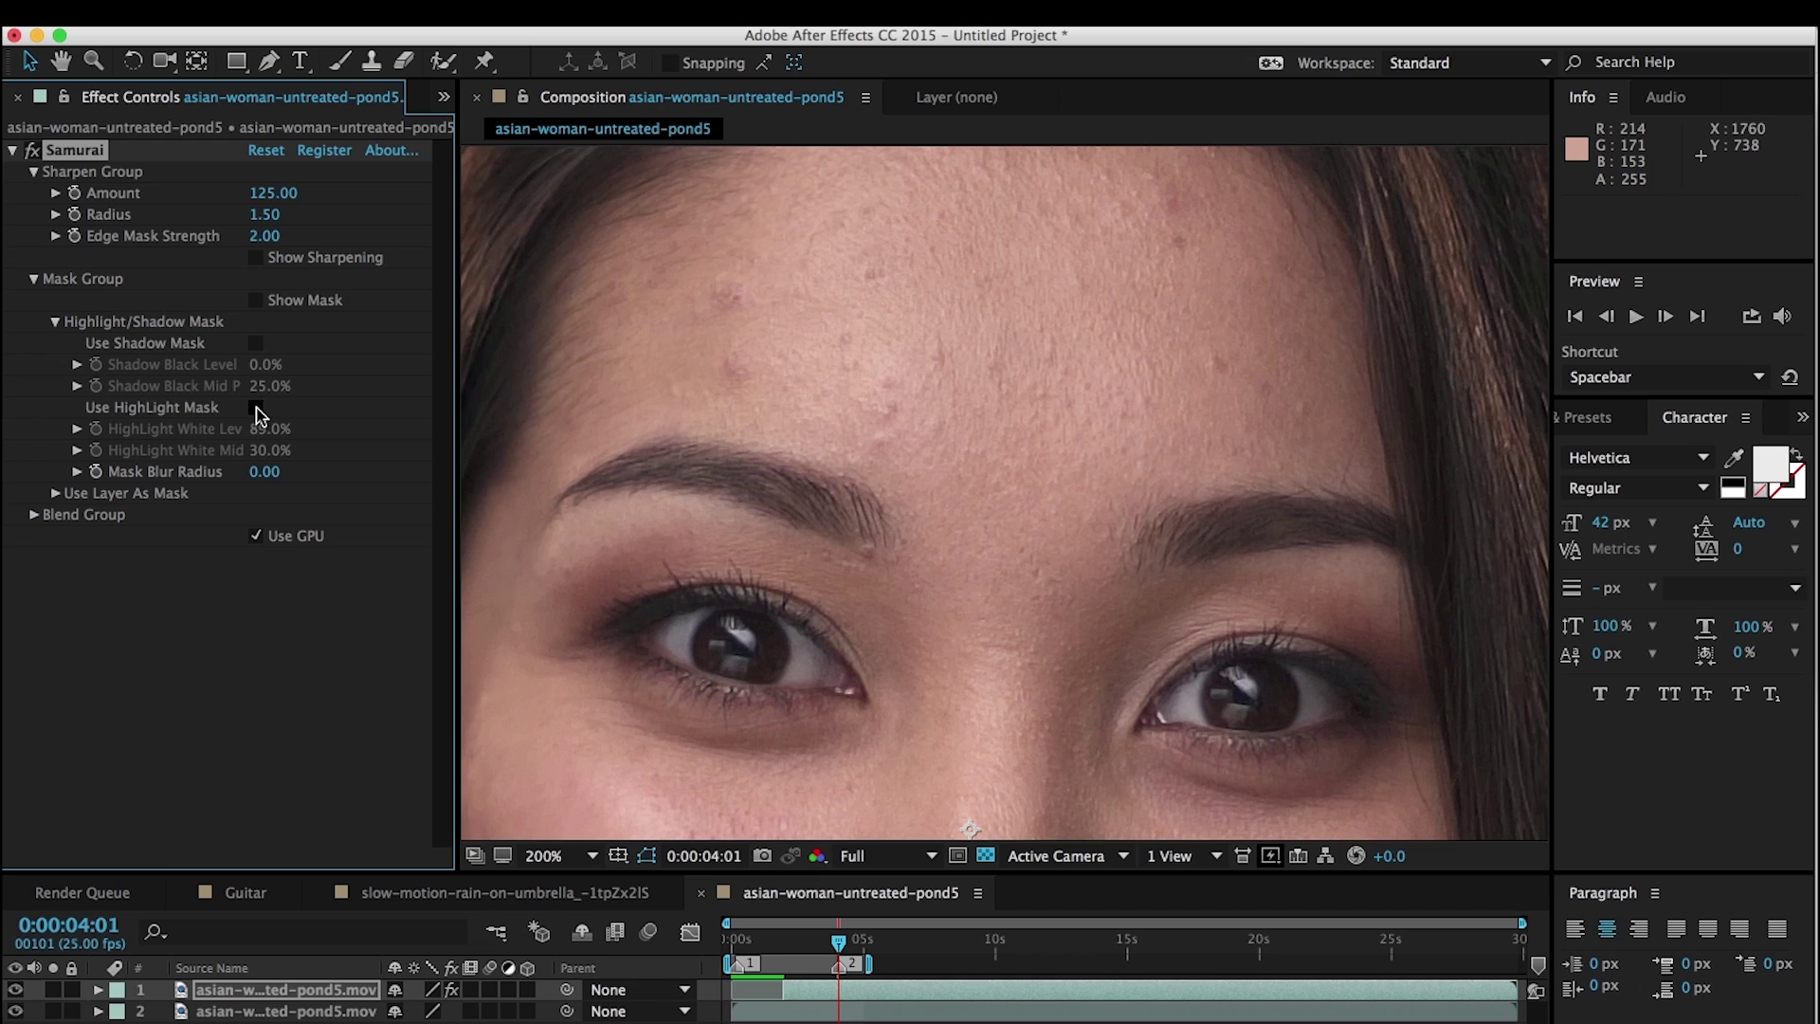
left_click(256, 410)
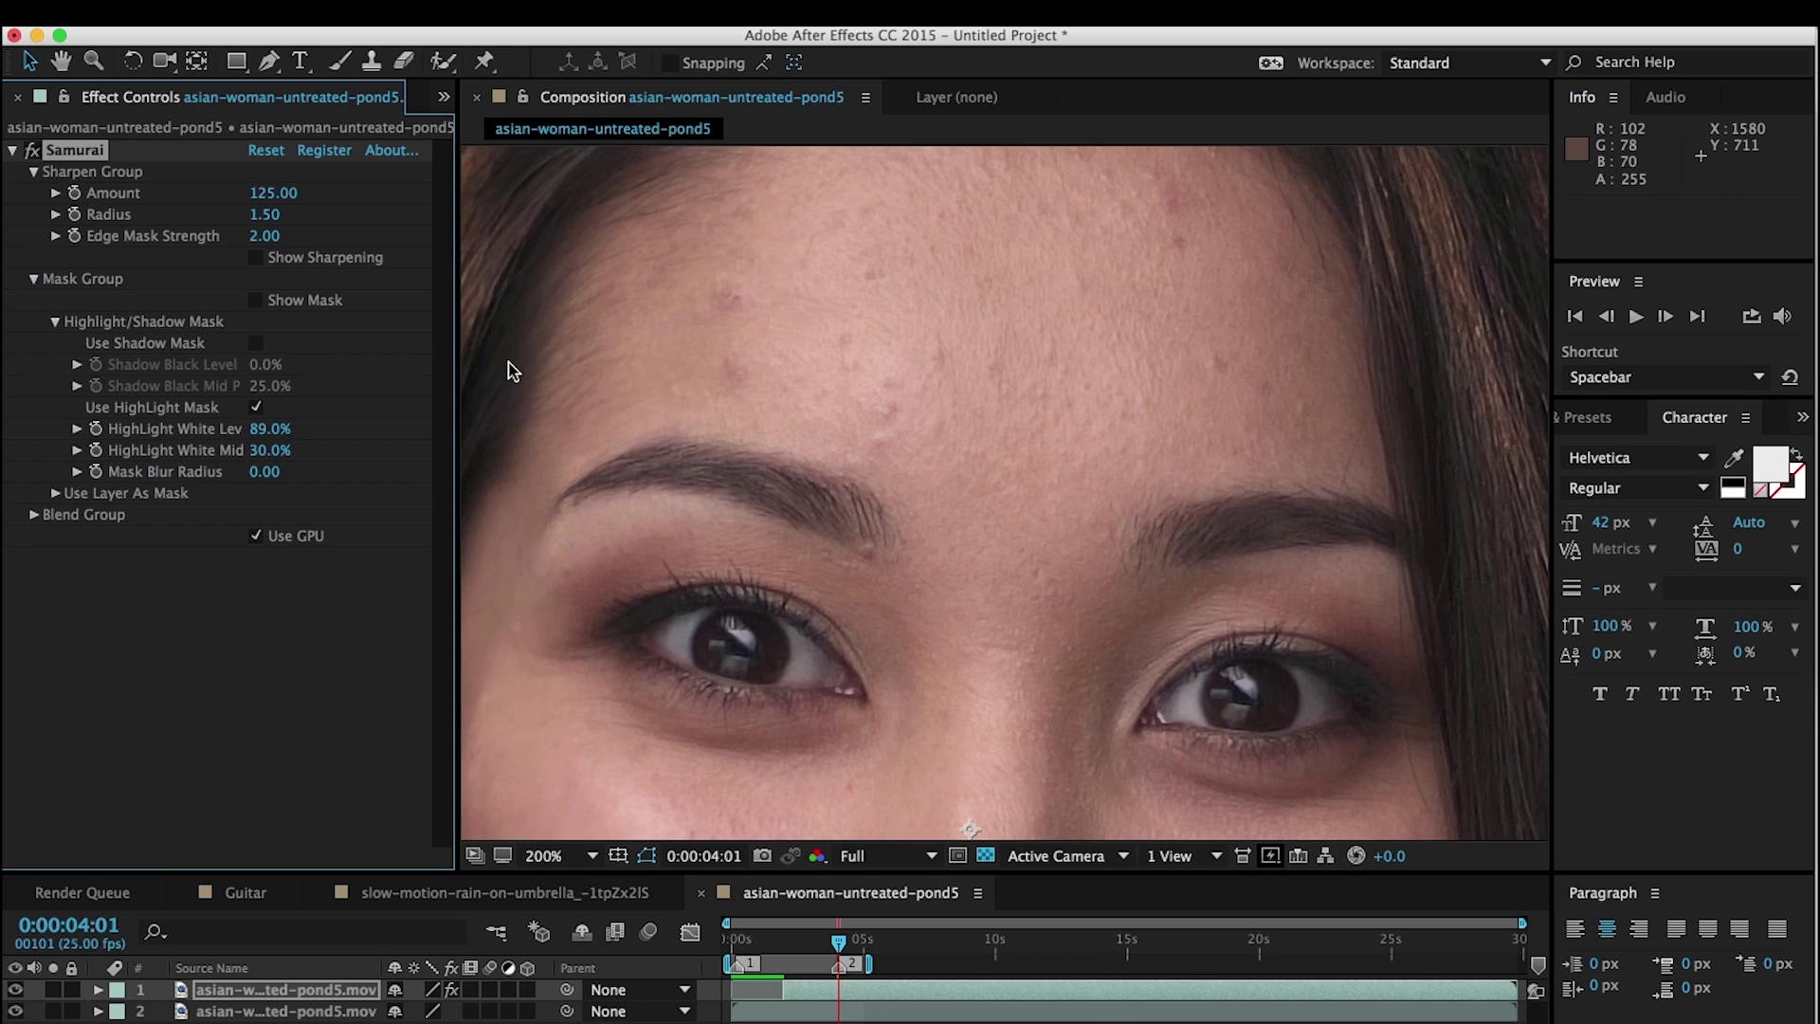
left_click(255, 408)
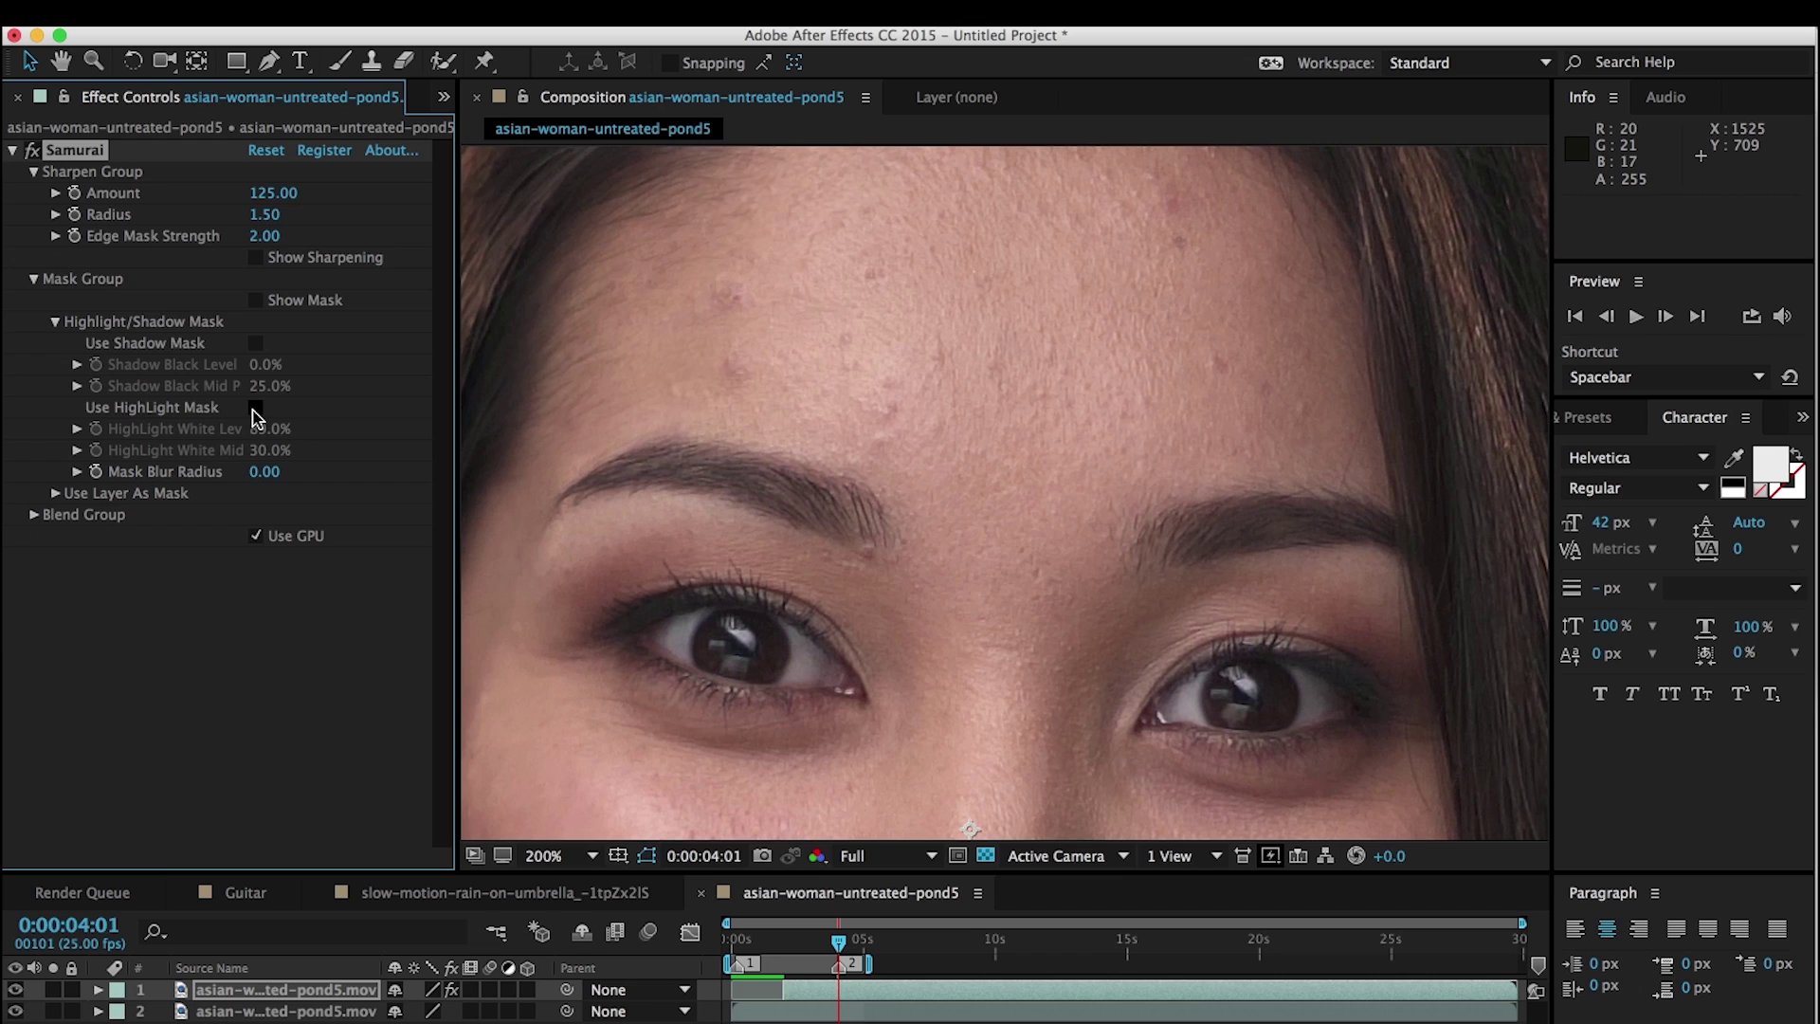
left_click(255, 408)
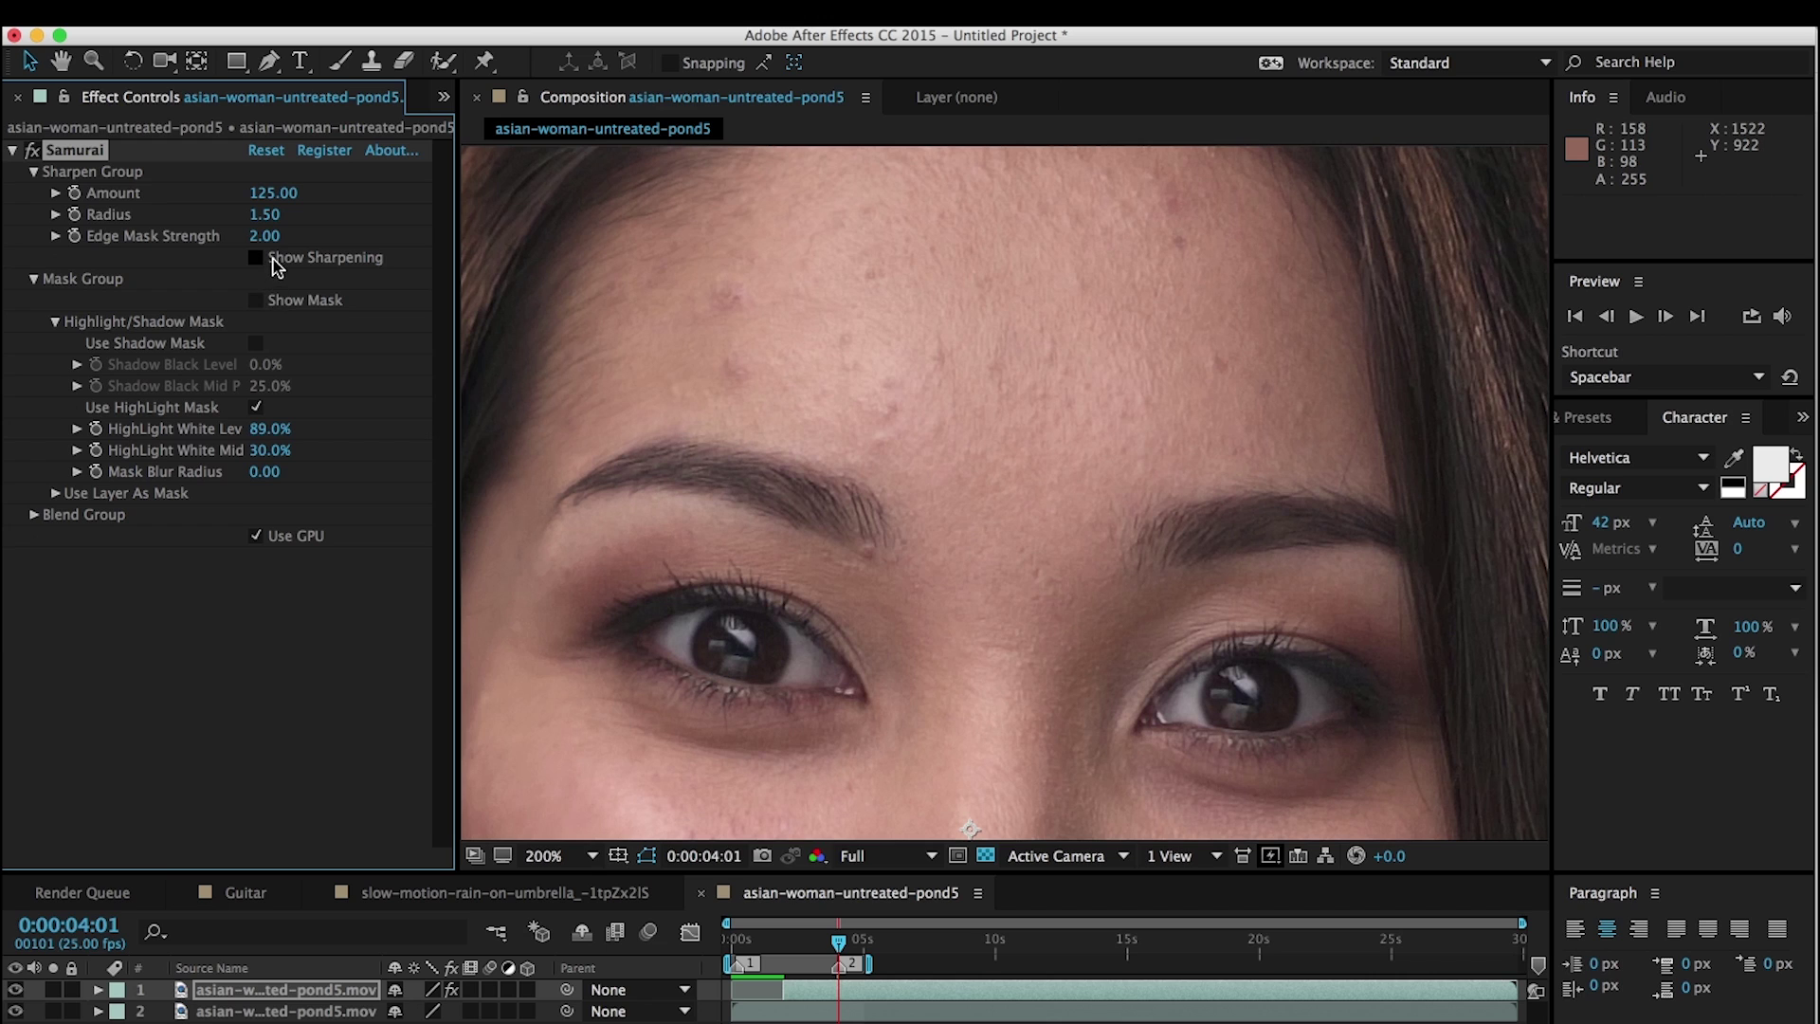
left_click(552, 853)
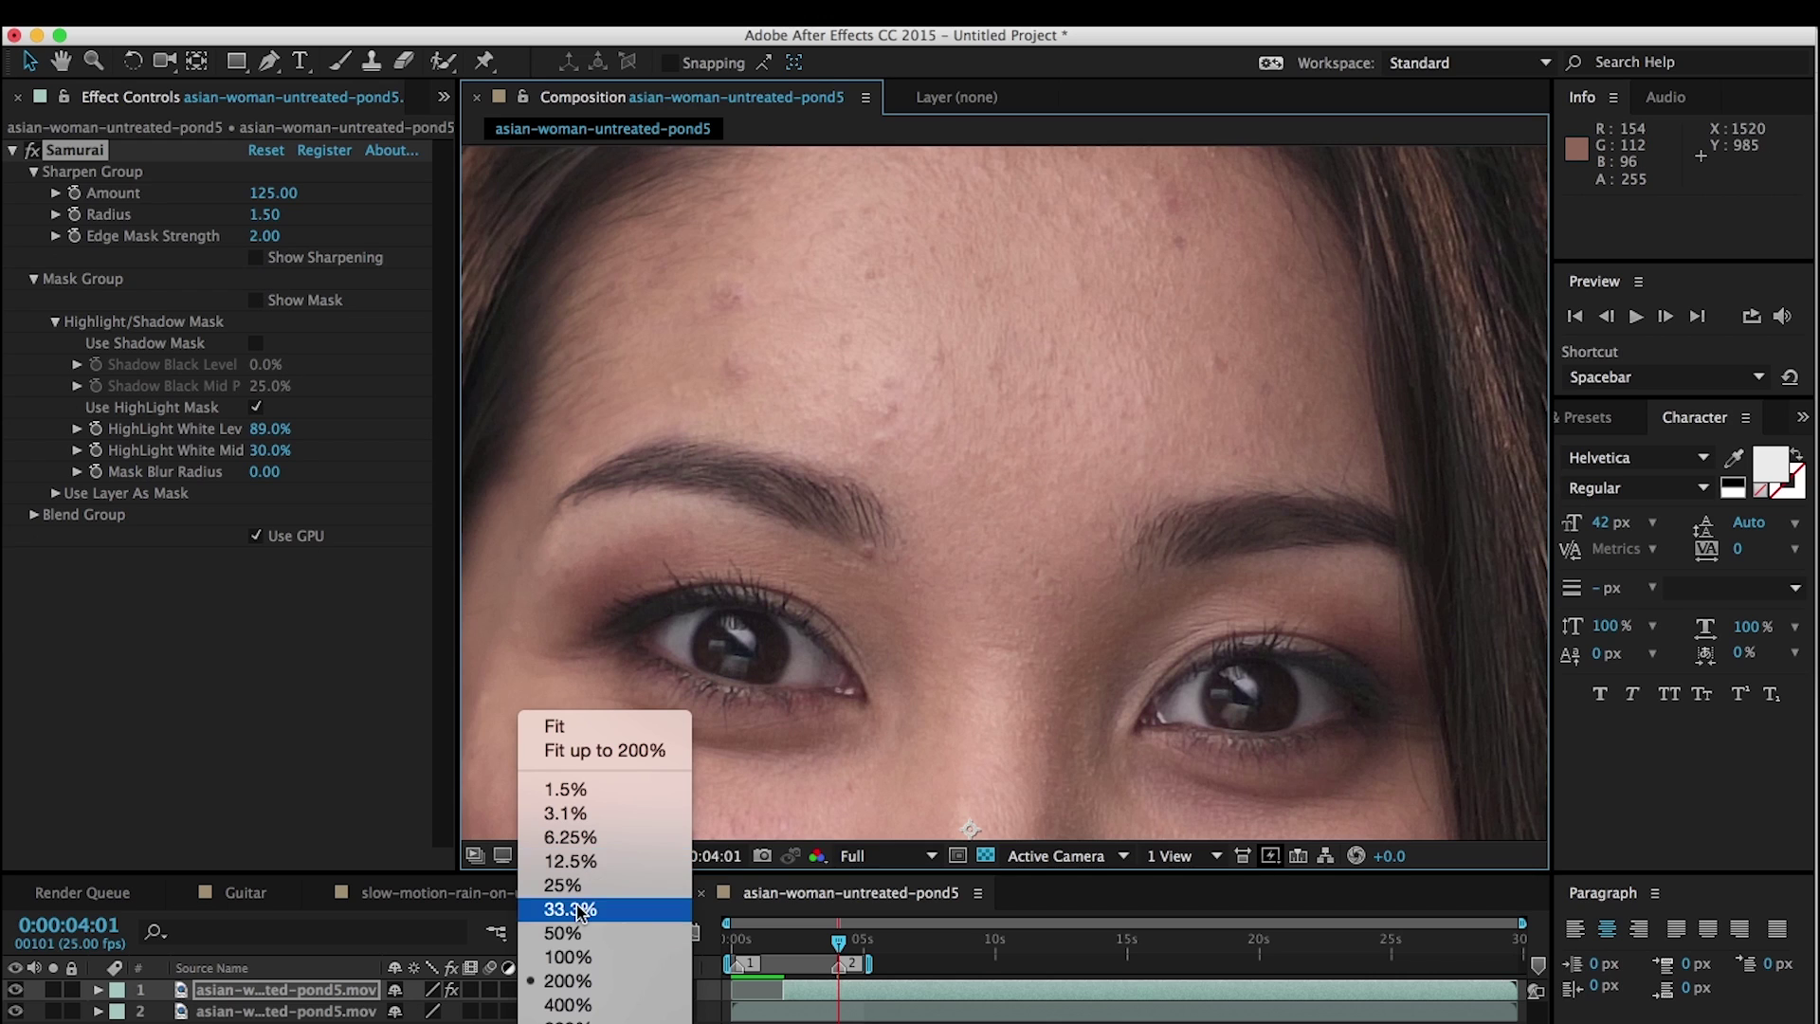
- Set the viewer magnification back to 100%
left_click(583, 955)
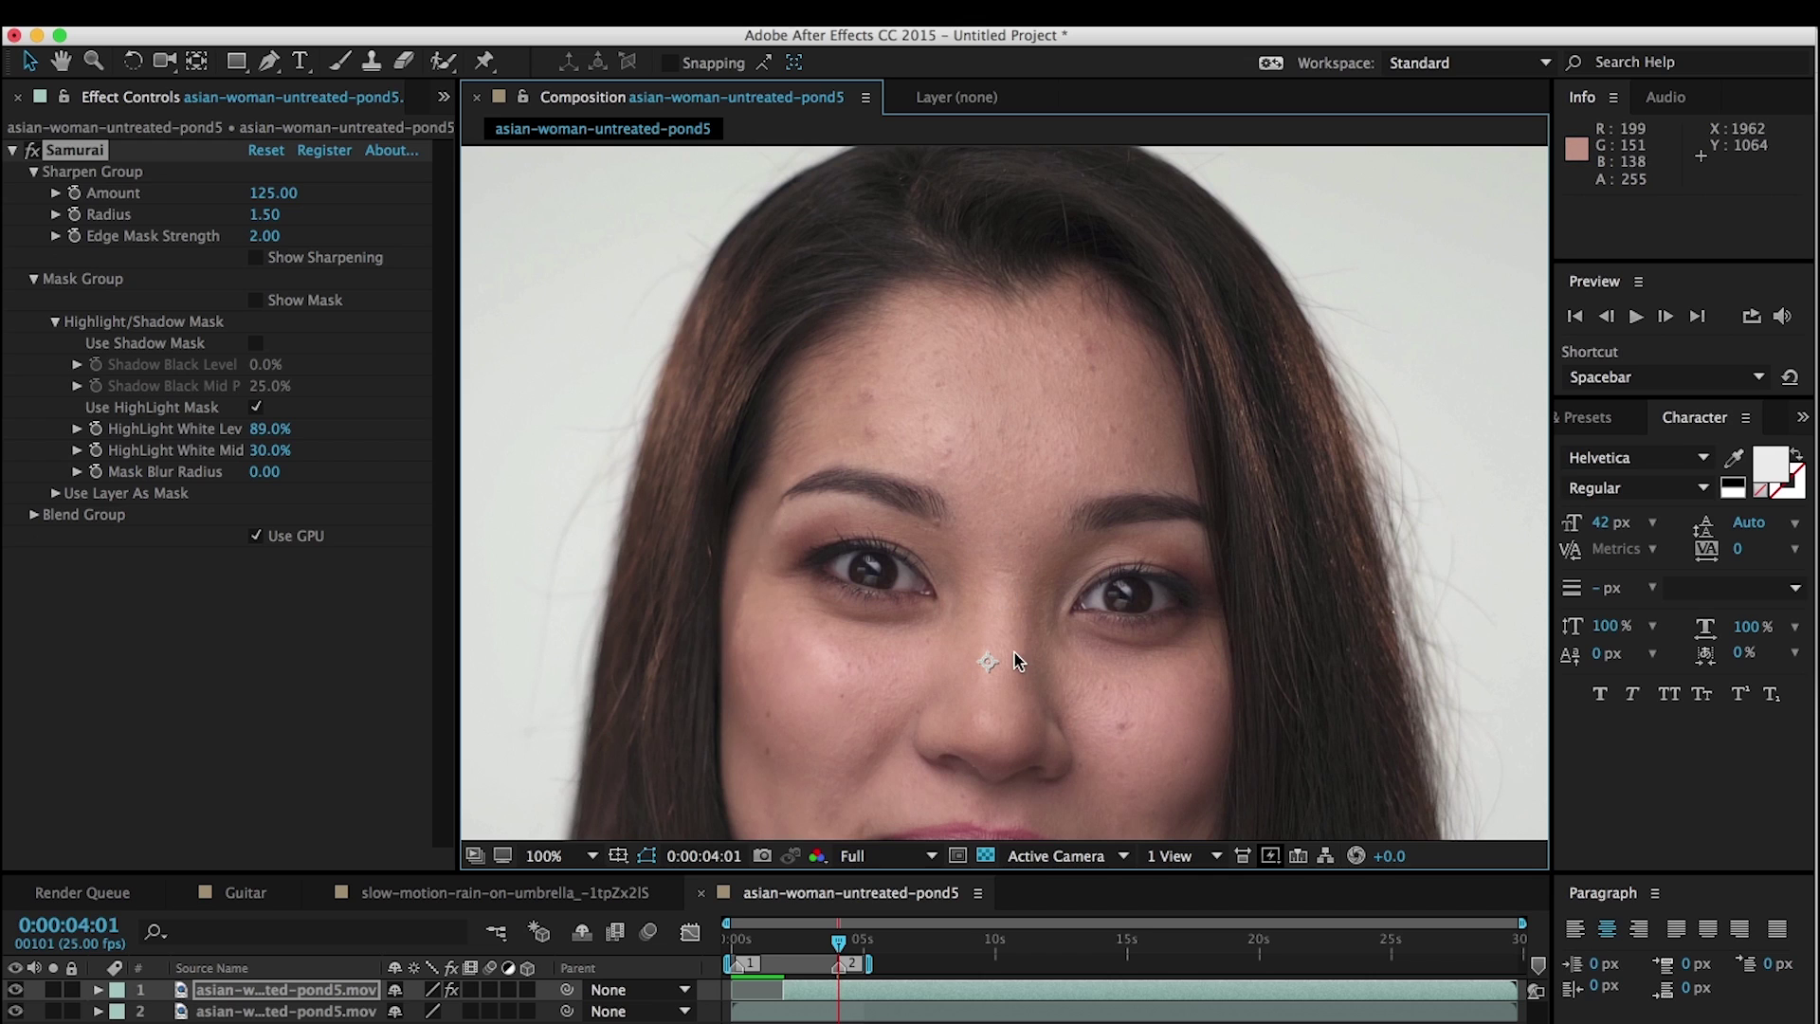
- Apply Digital Anarchy > Beauty Box to the clip and pan the face higher in the viewer
left_click(548, 11)
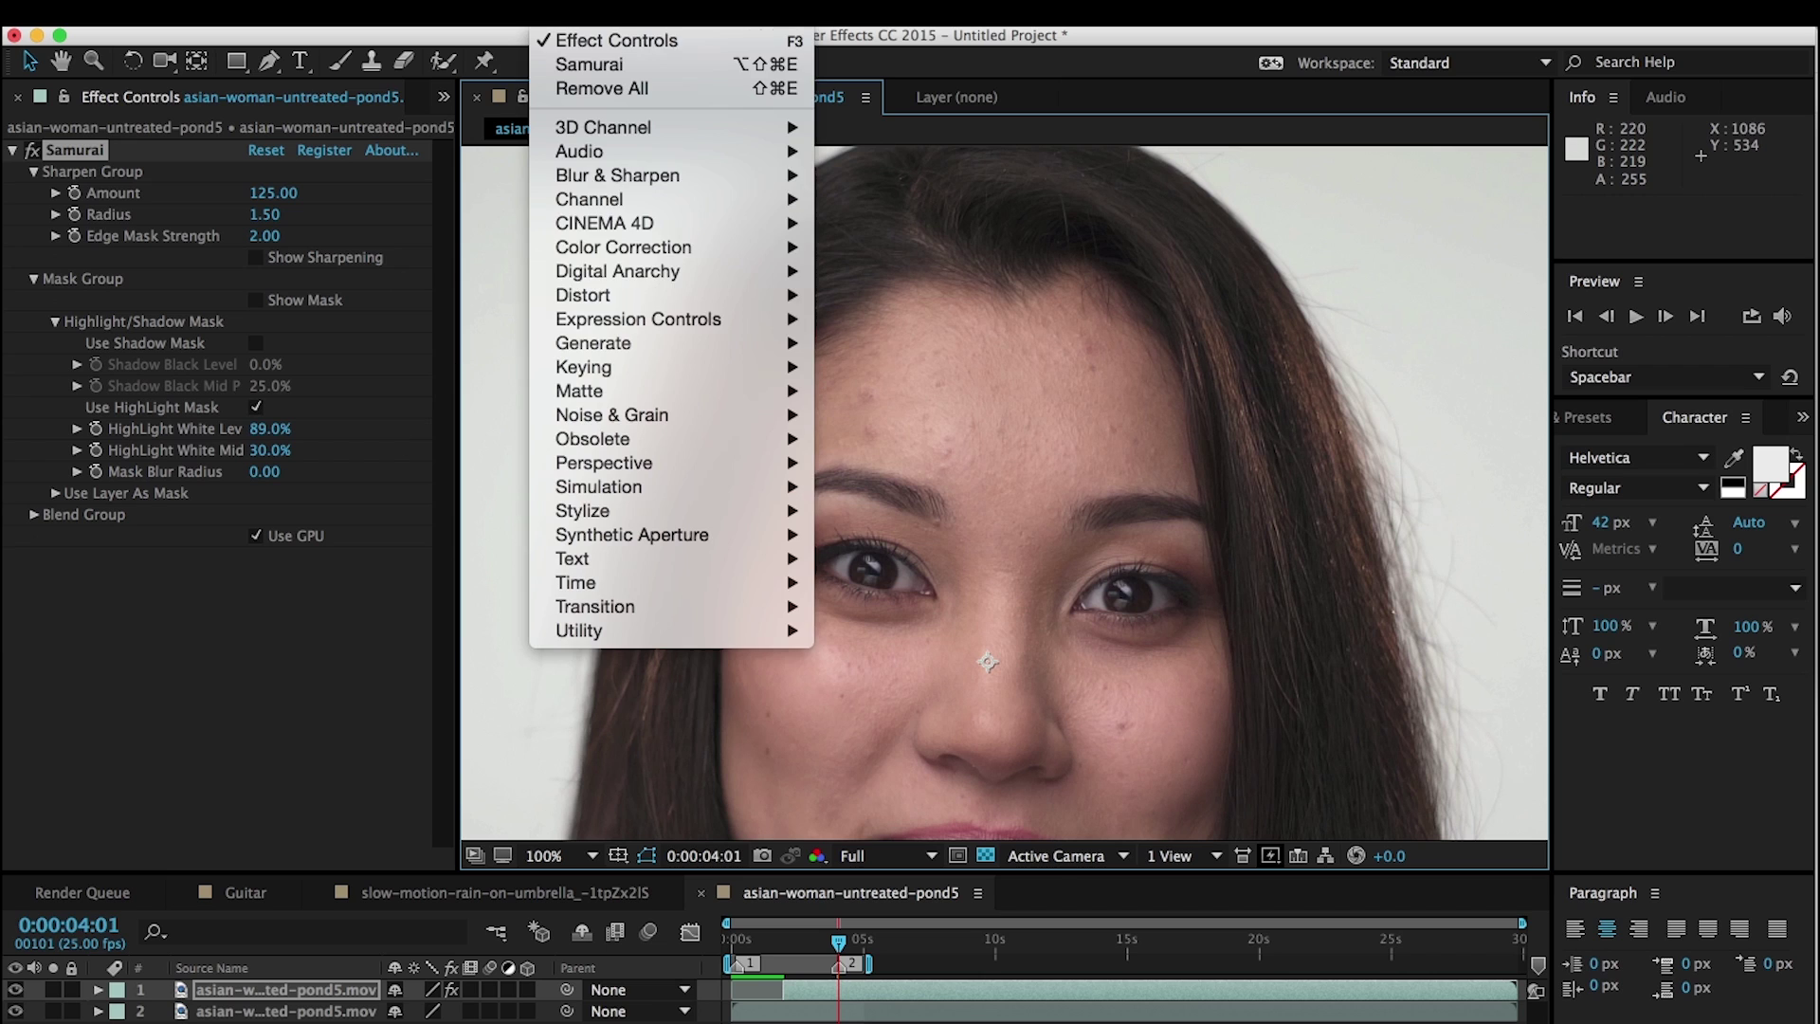
mouse_move(680, 285)
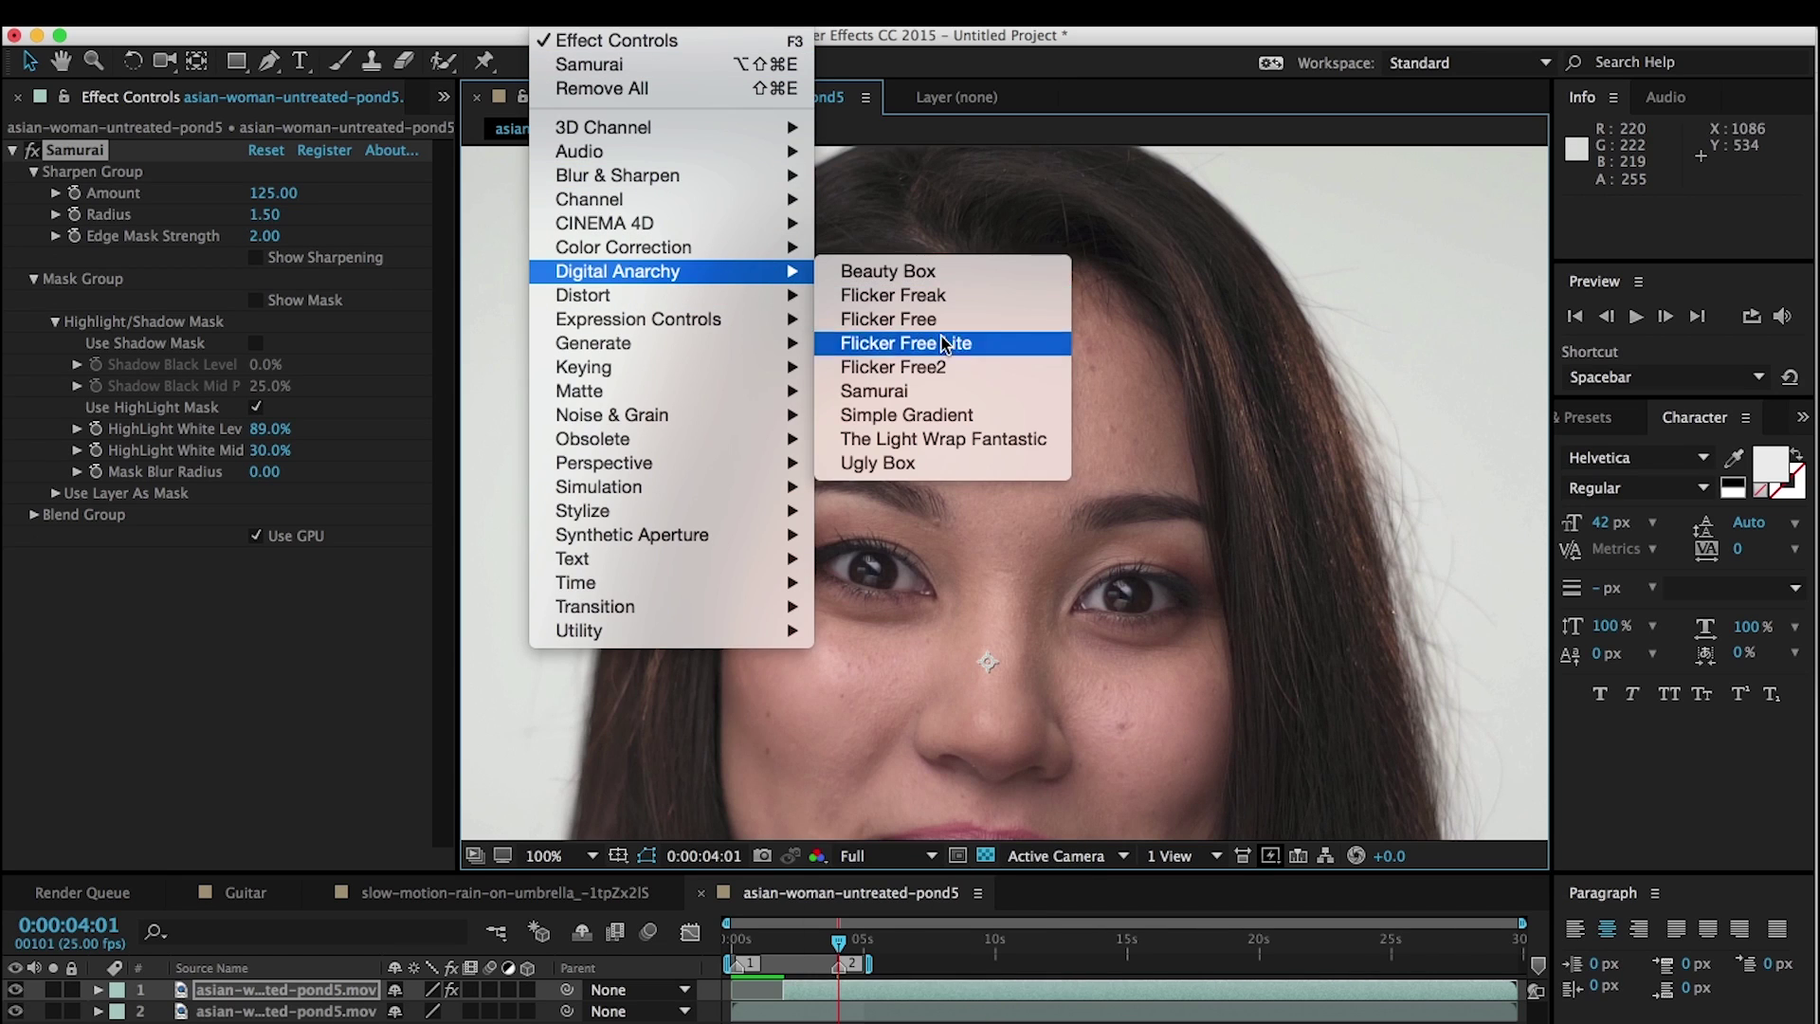
left_click(917, 274)
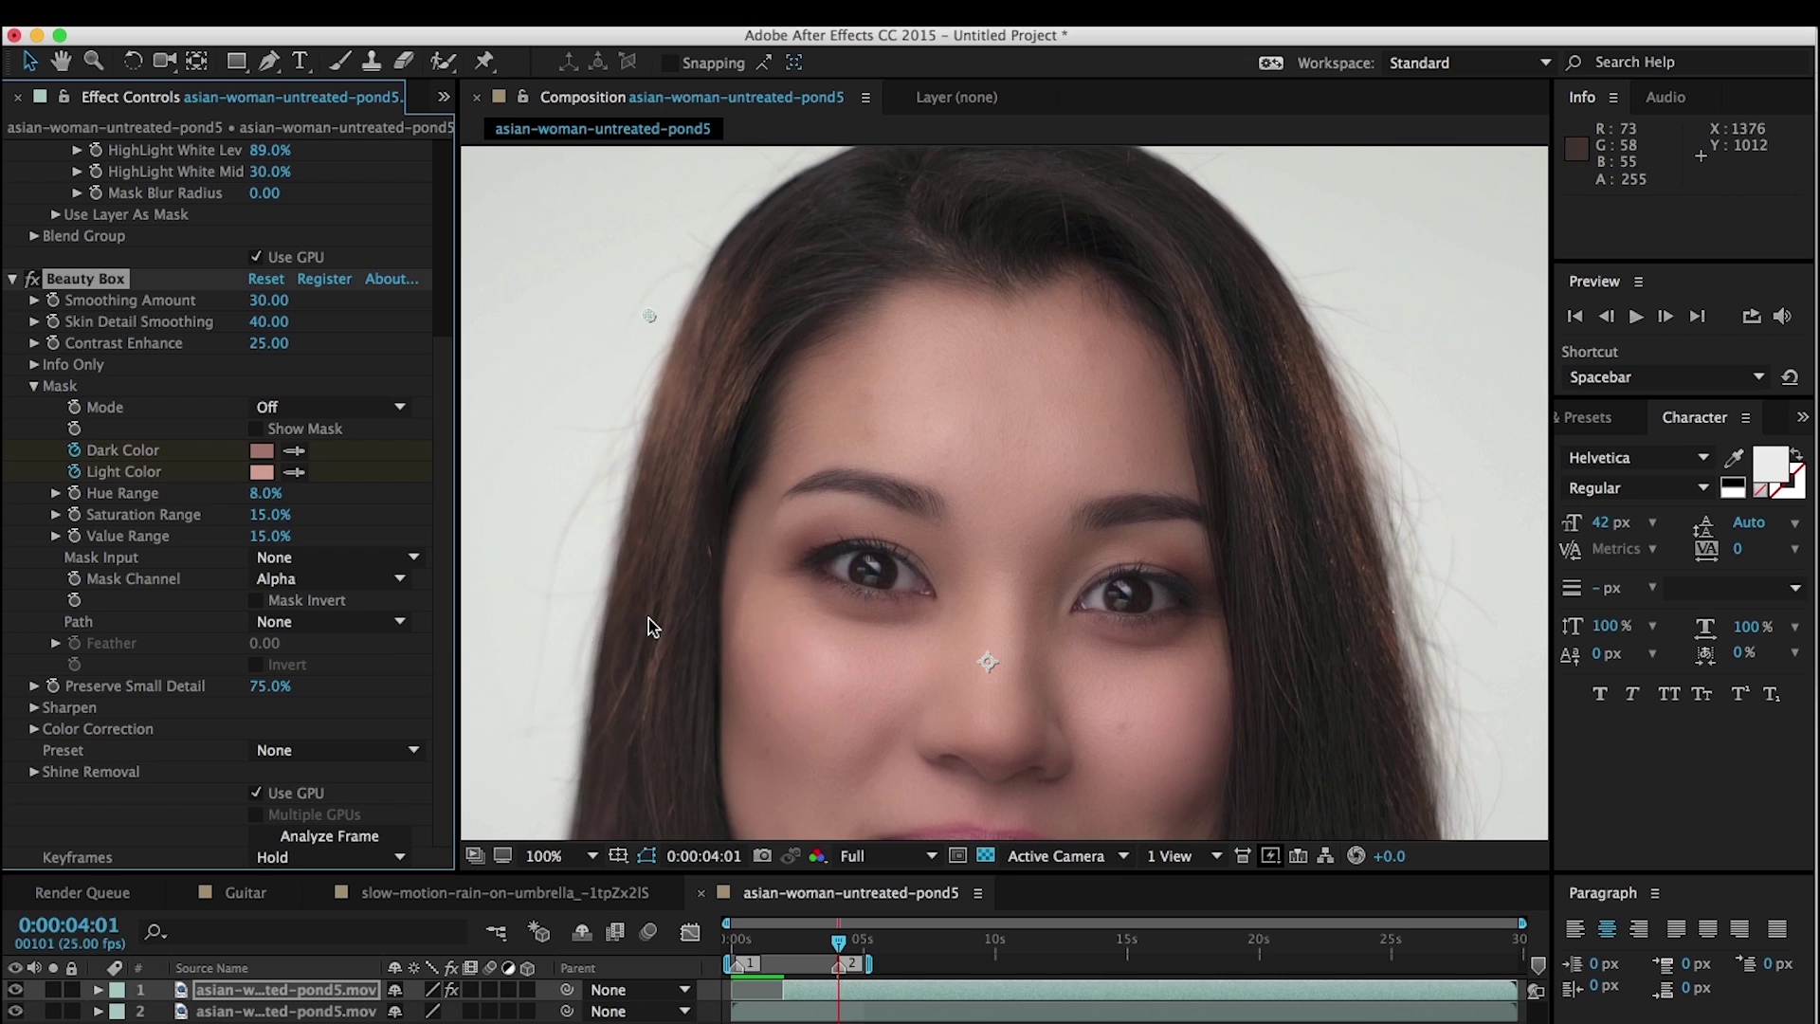
key("h")
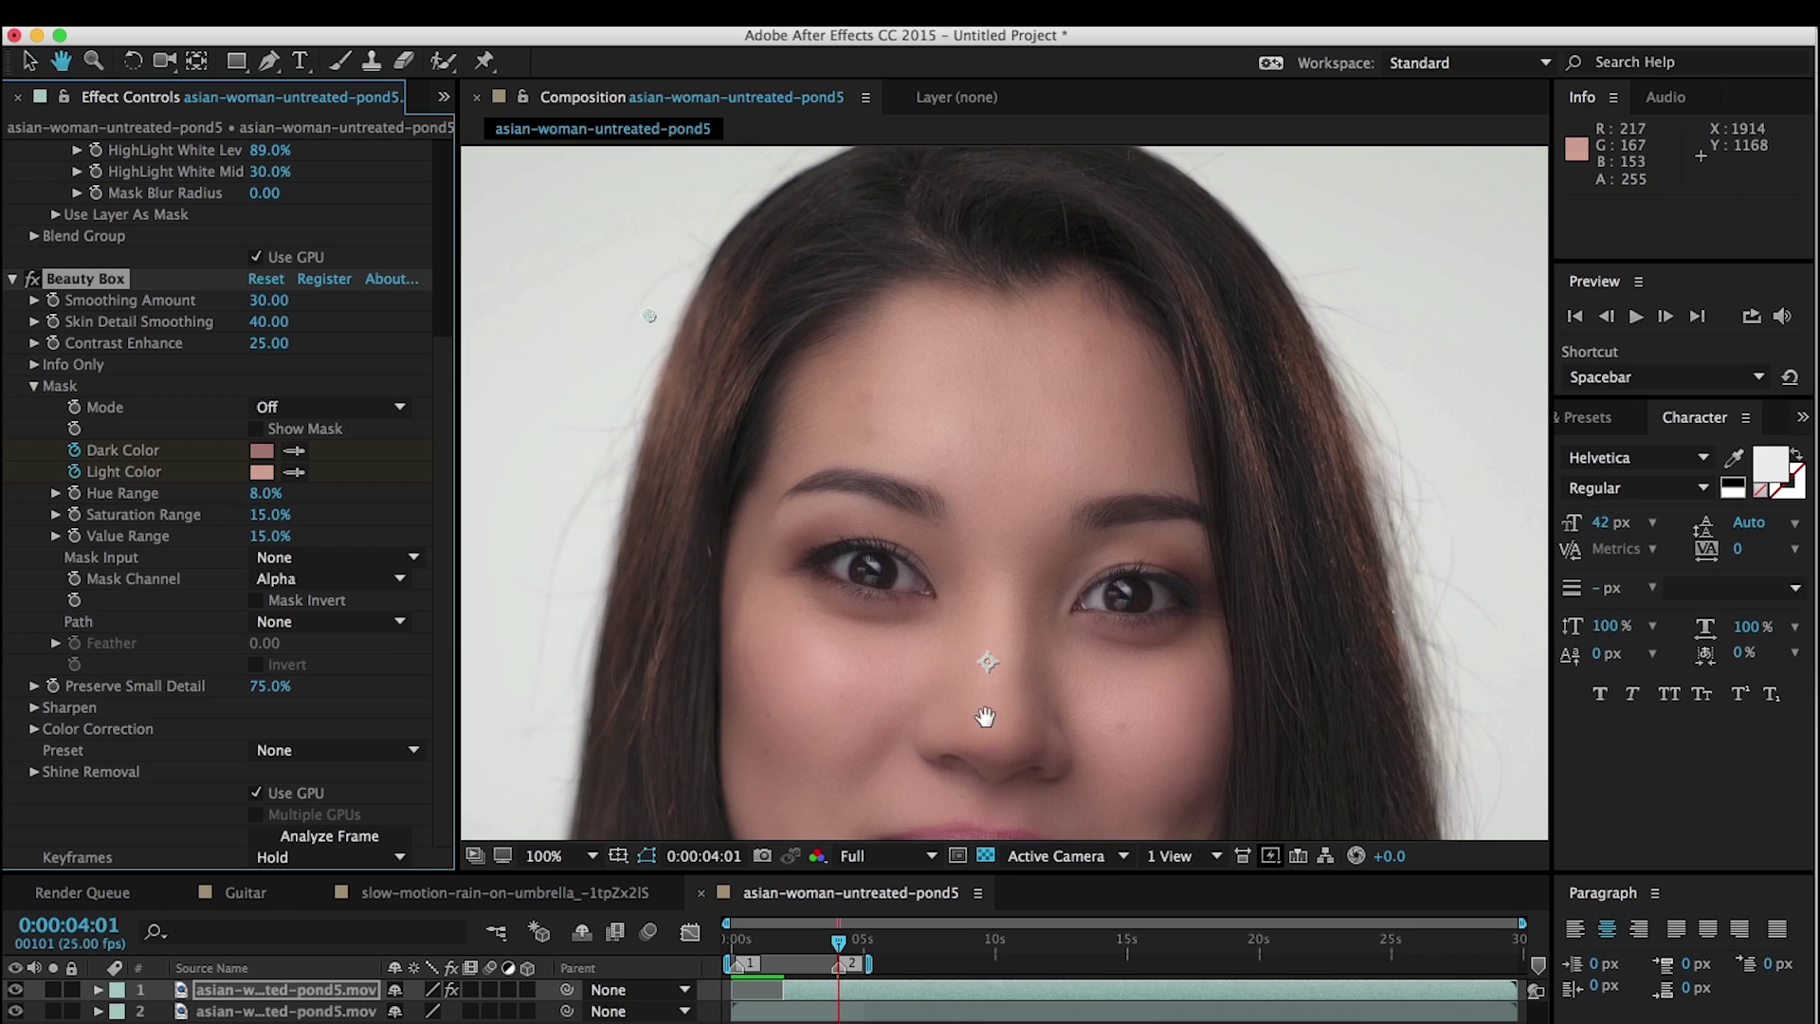
left_click_drag(985, 715, 974, 606)
key("v")
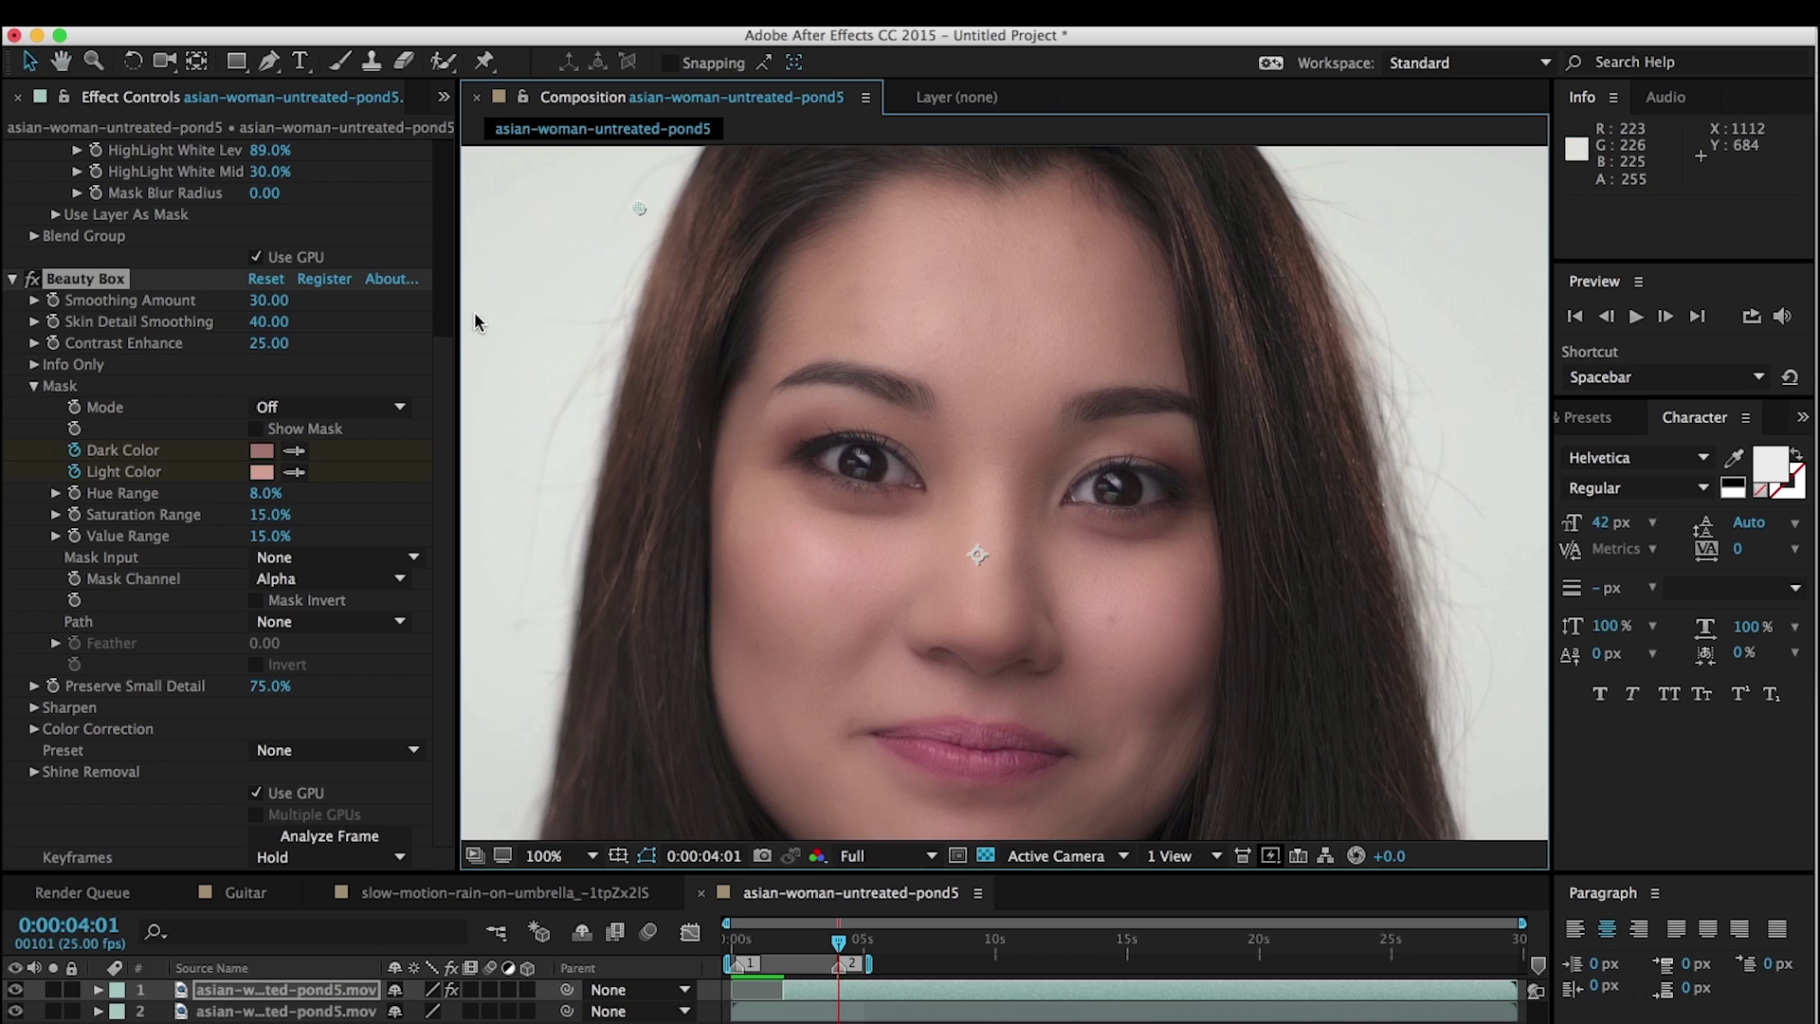
- Set Beauty Box Smoothing Amount 10, Skin Detail Smoothing 10 and Contrast Enhance 100
left_click(274, 301)
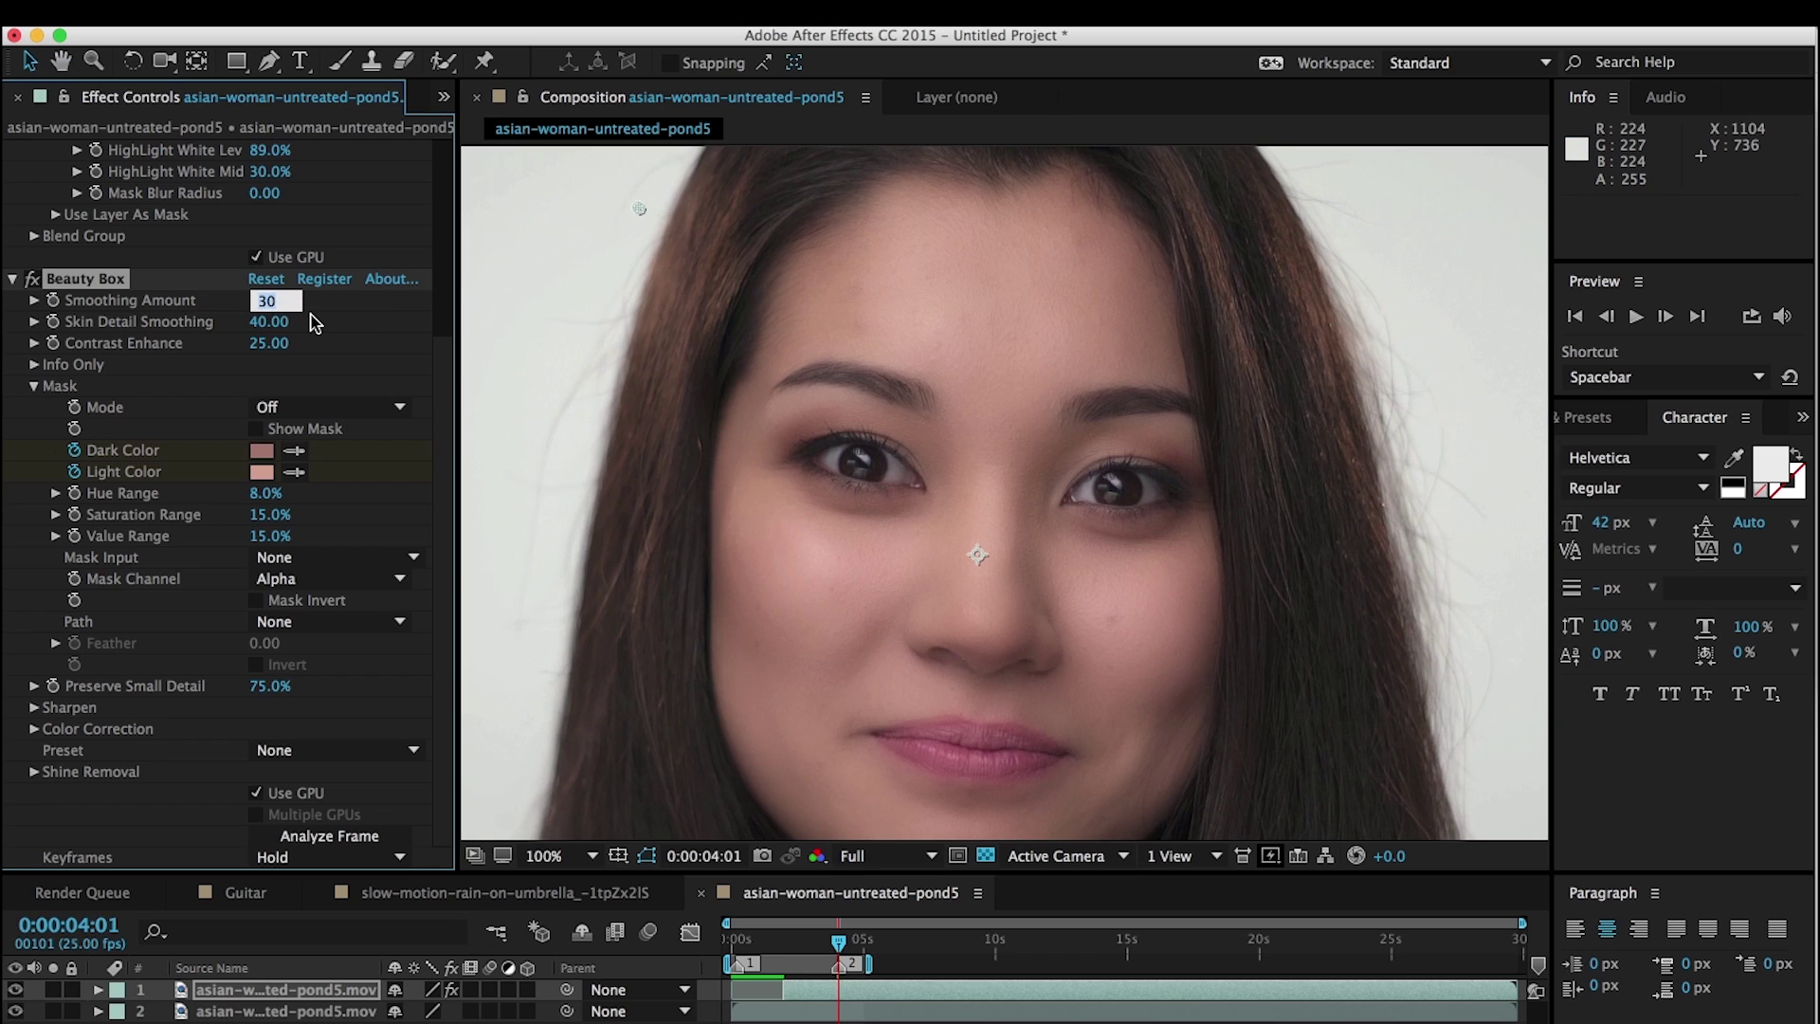
type("10")
key("Tab")
type("1")
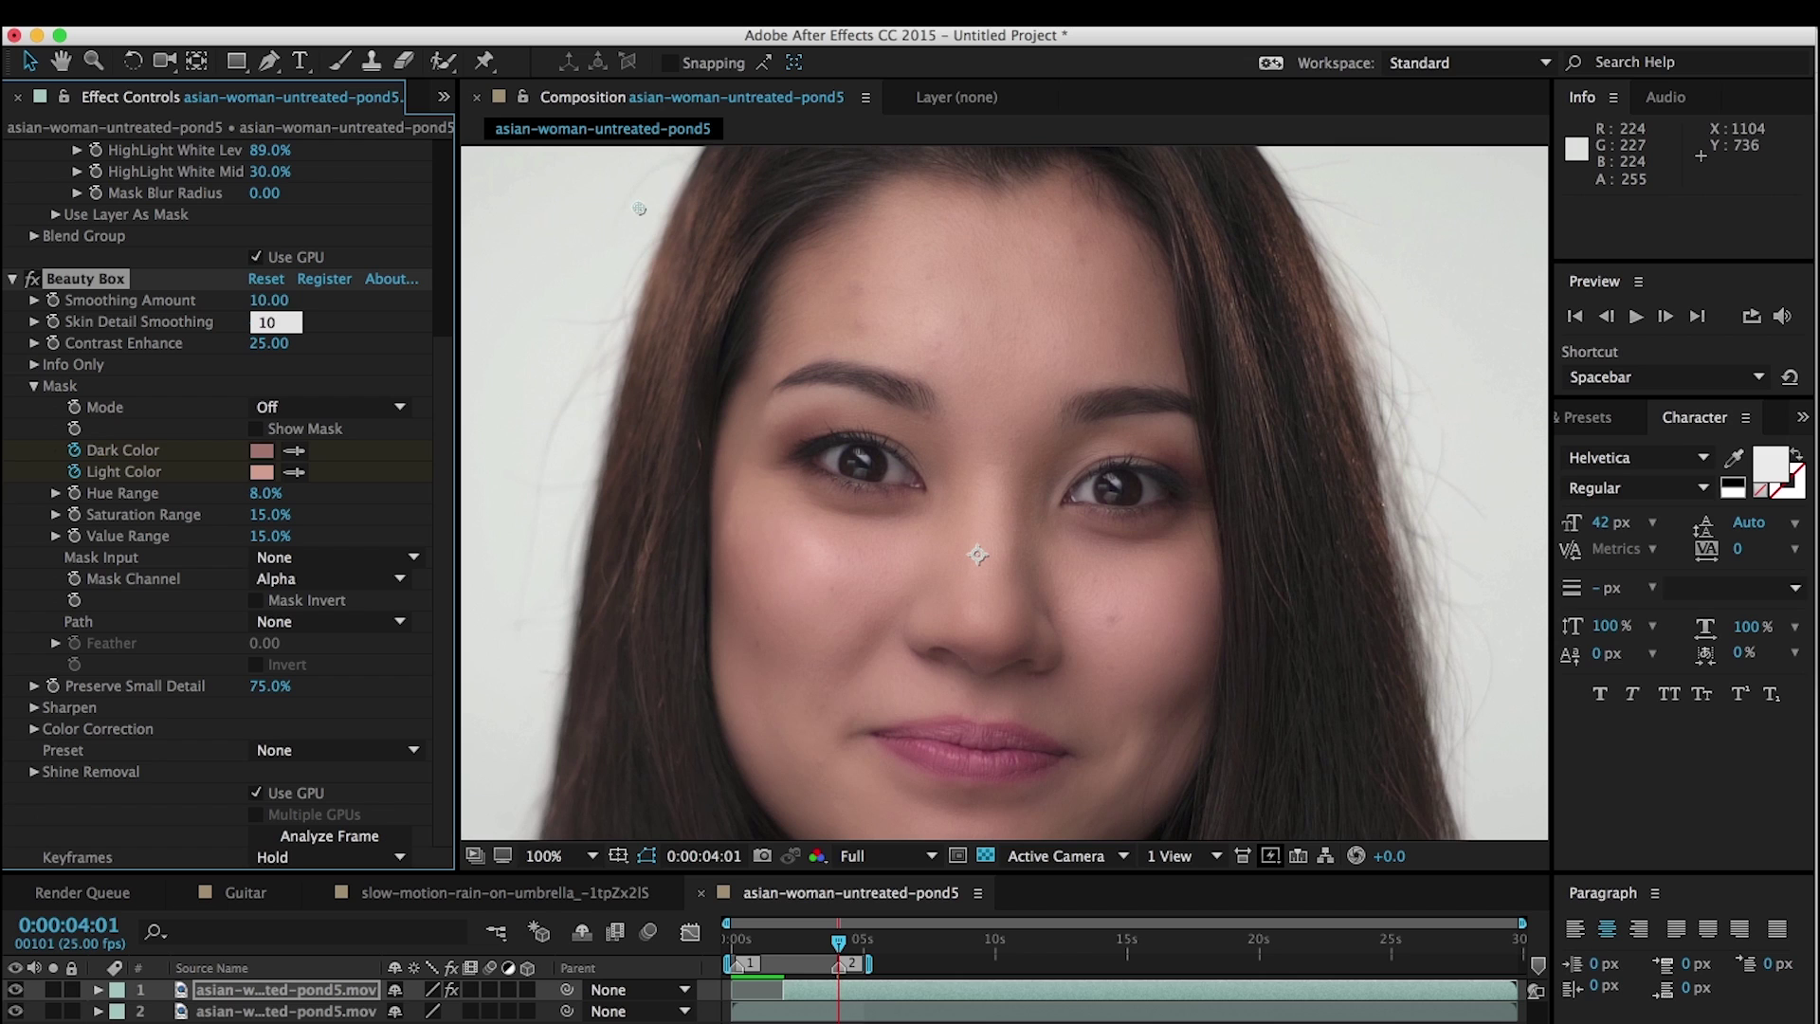
key("Tab")
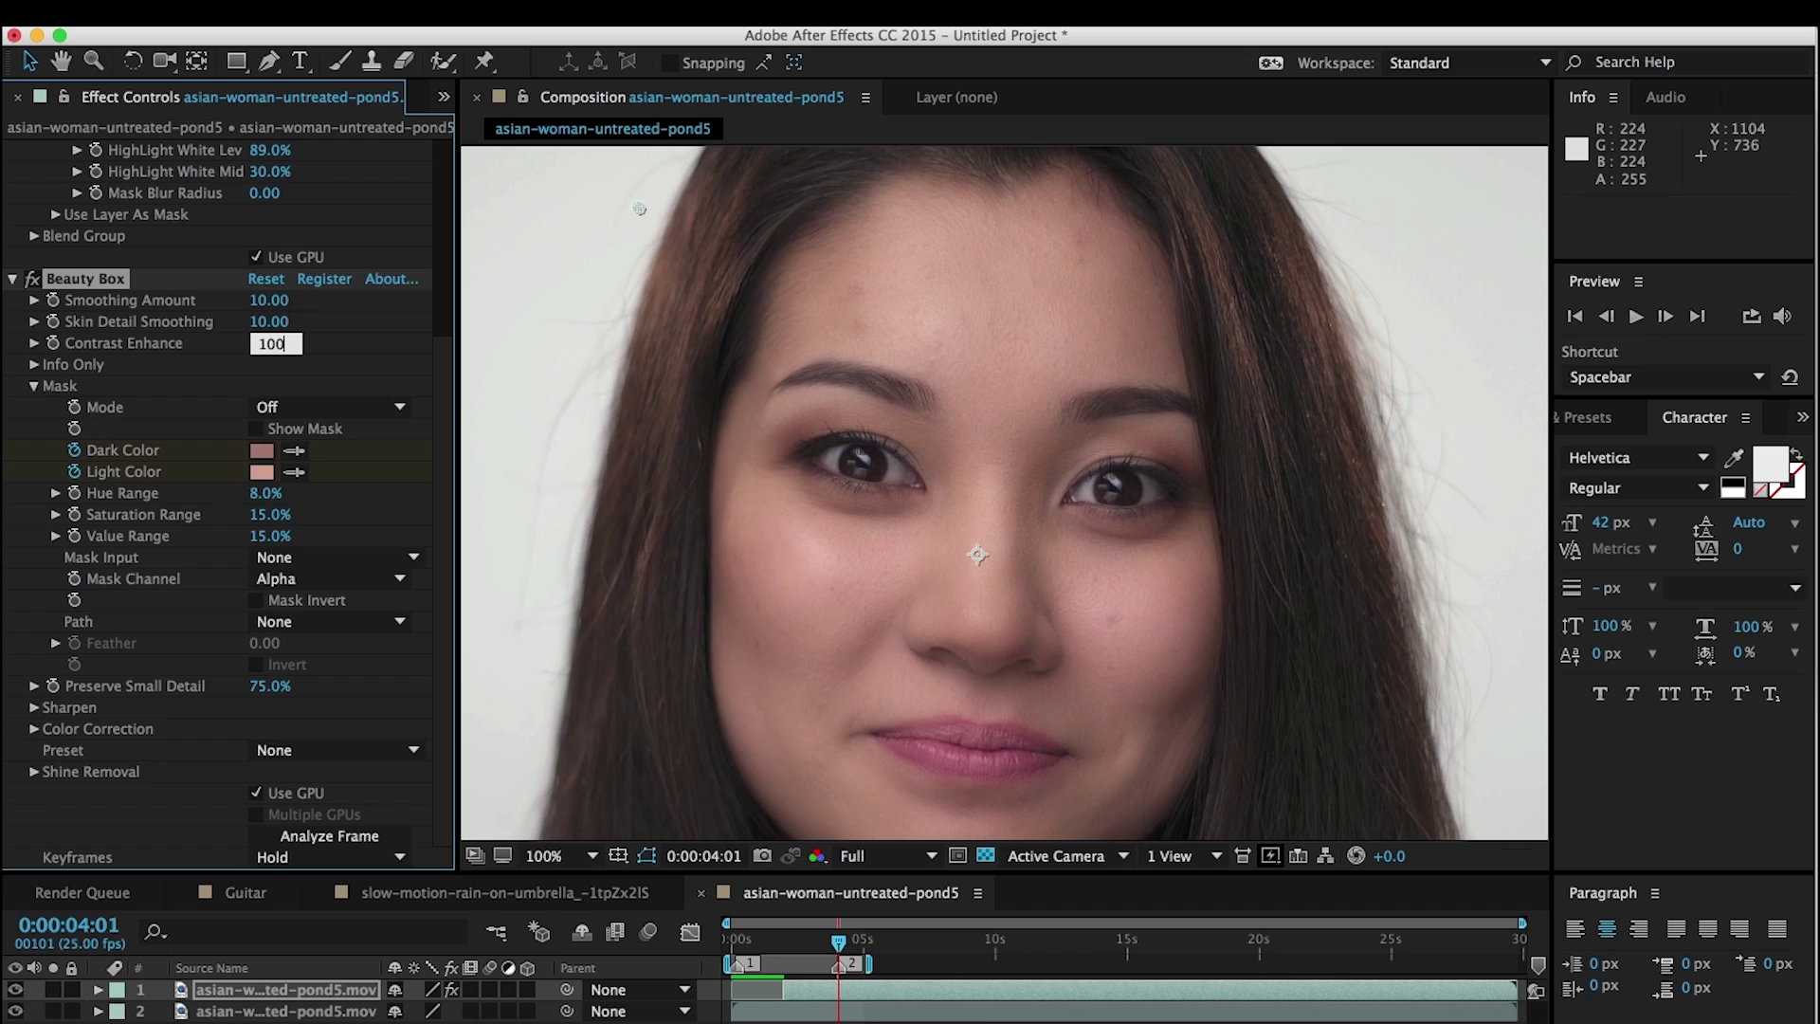
type("100")
key("Return")
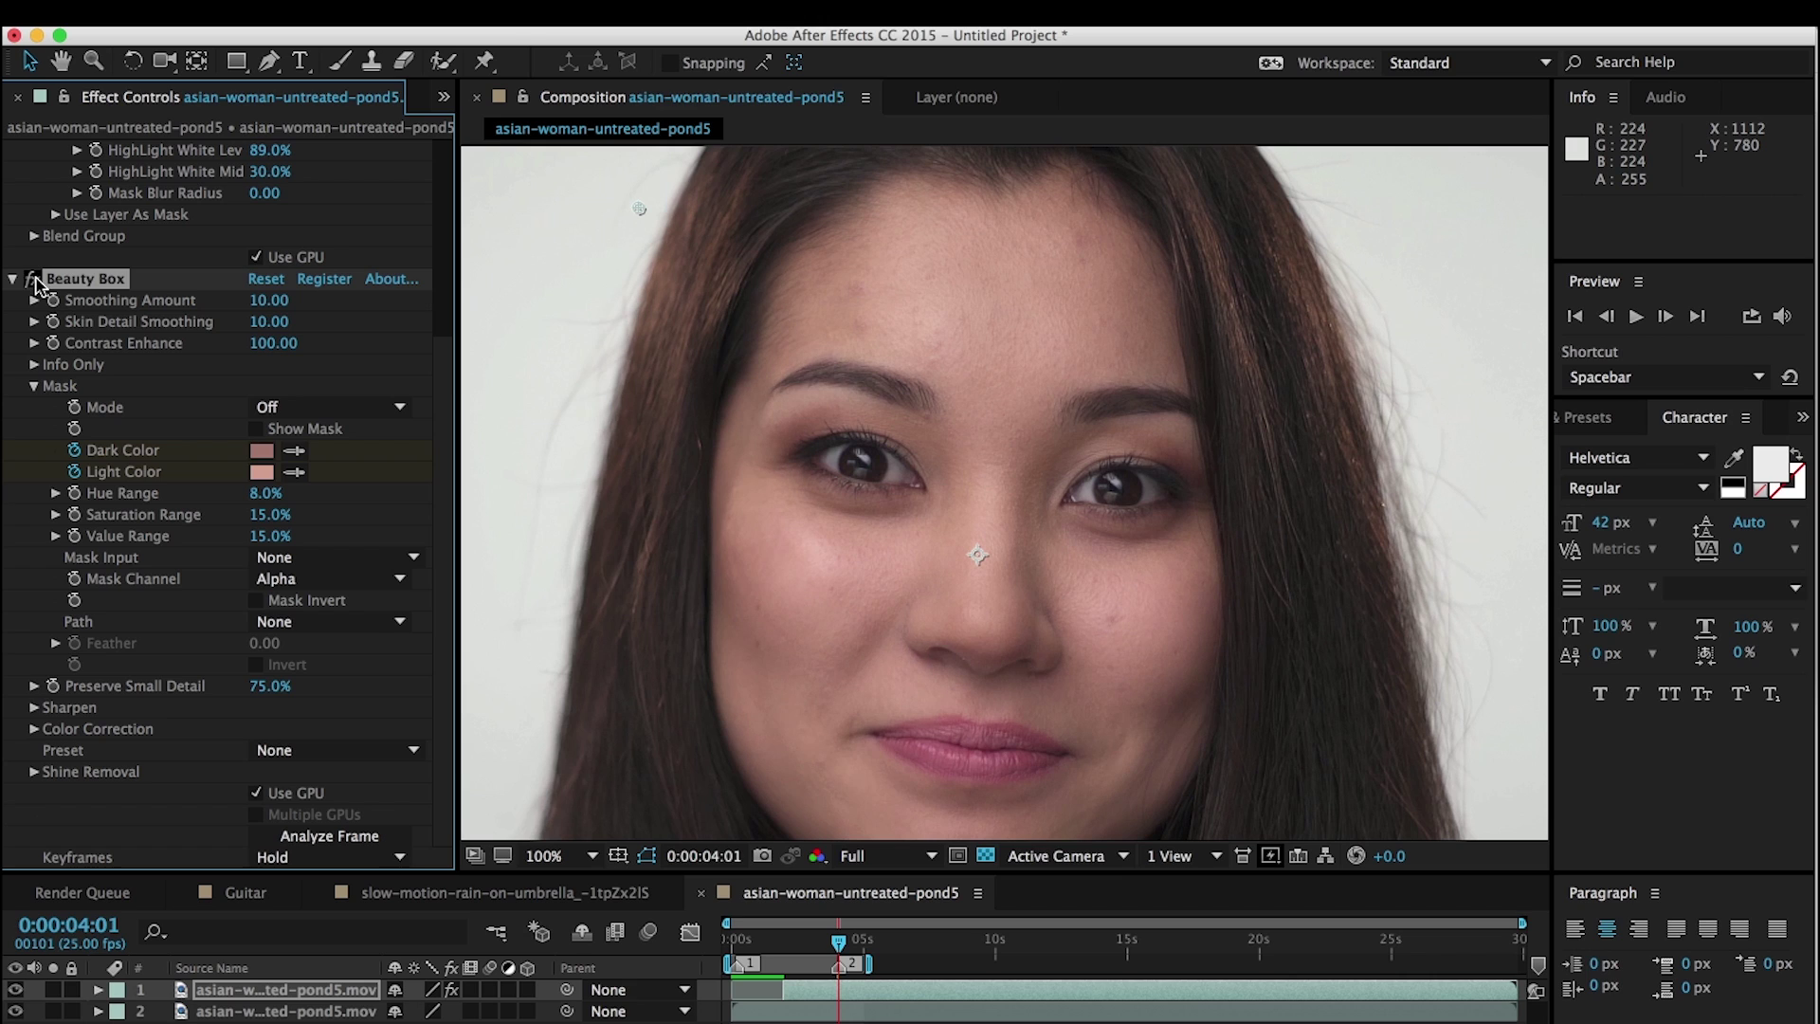
- Magnify the viewer to 200% and toggle Beauty Box off and on to compare the skin
left_click(572, 855)
left_click(569, 981)
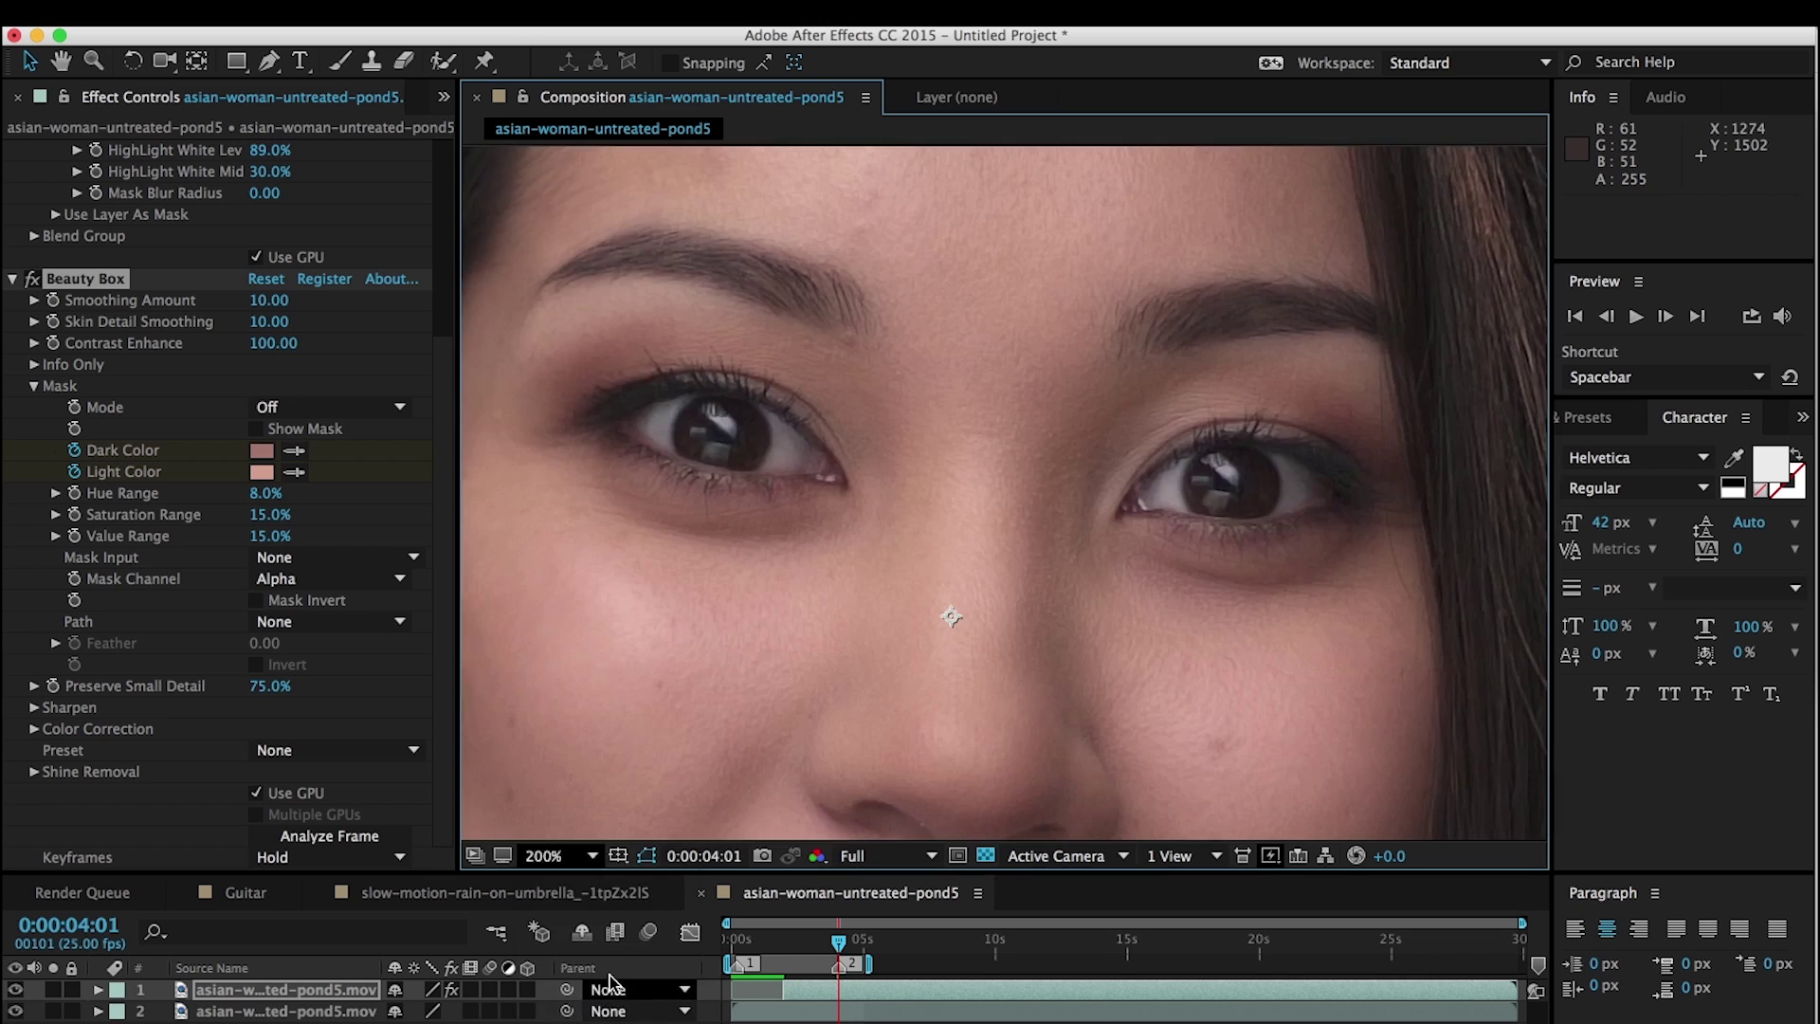
left_click(33, 279)
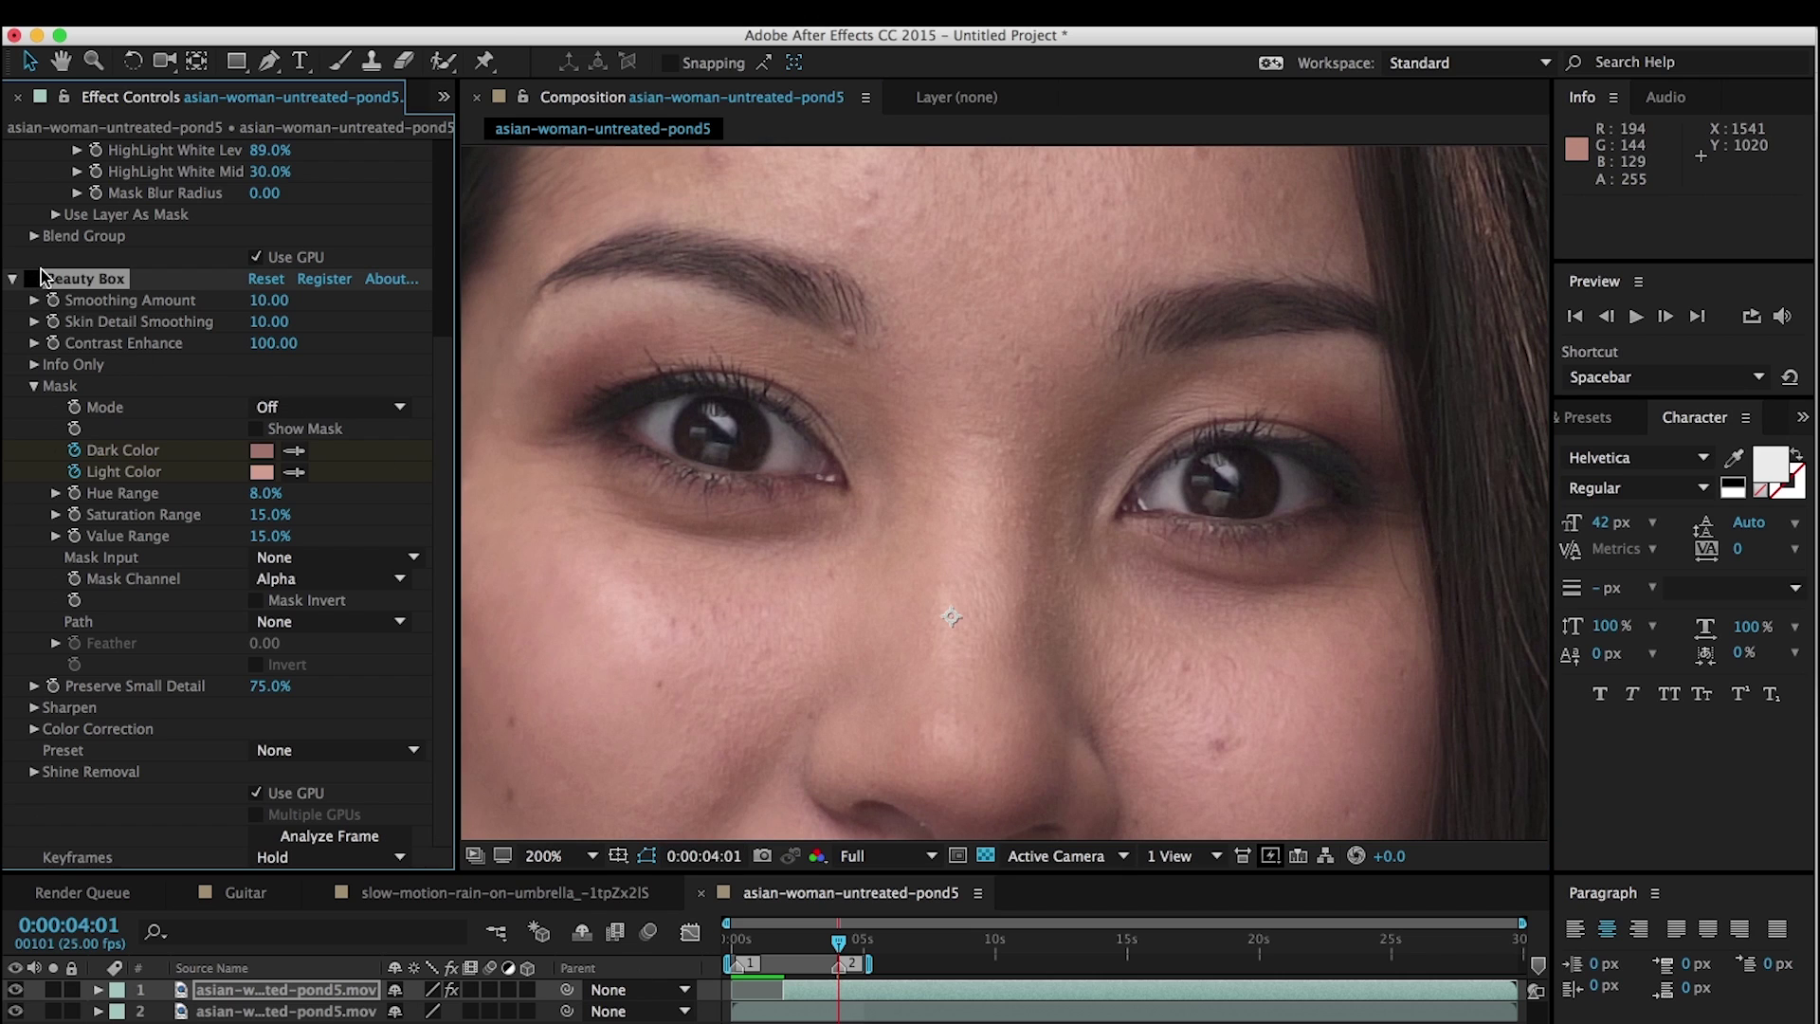
left_click(33, 278)
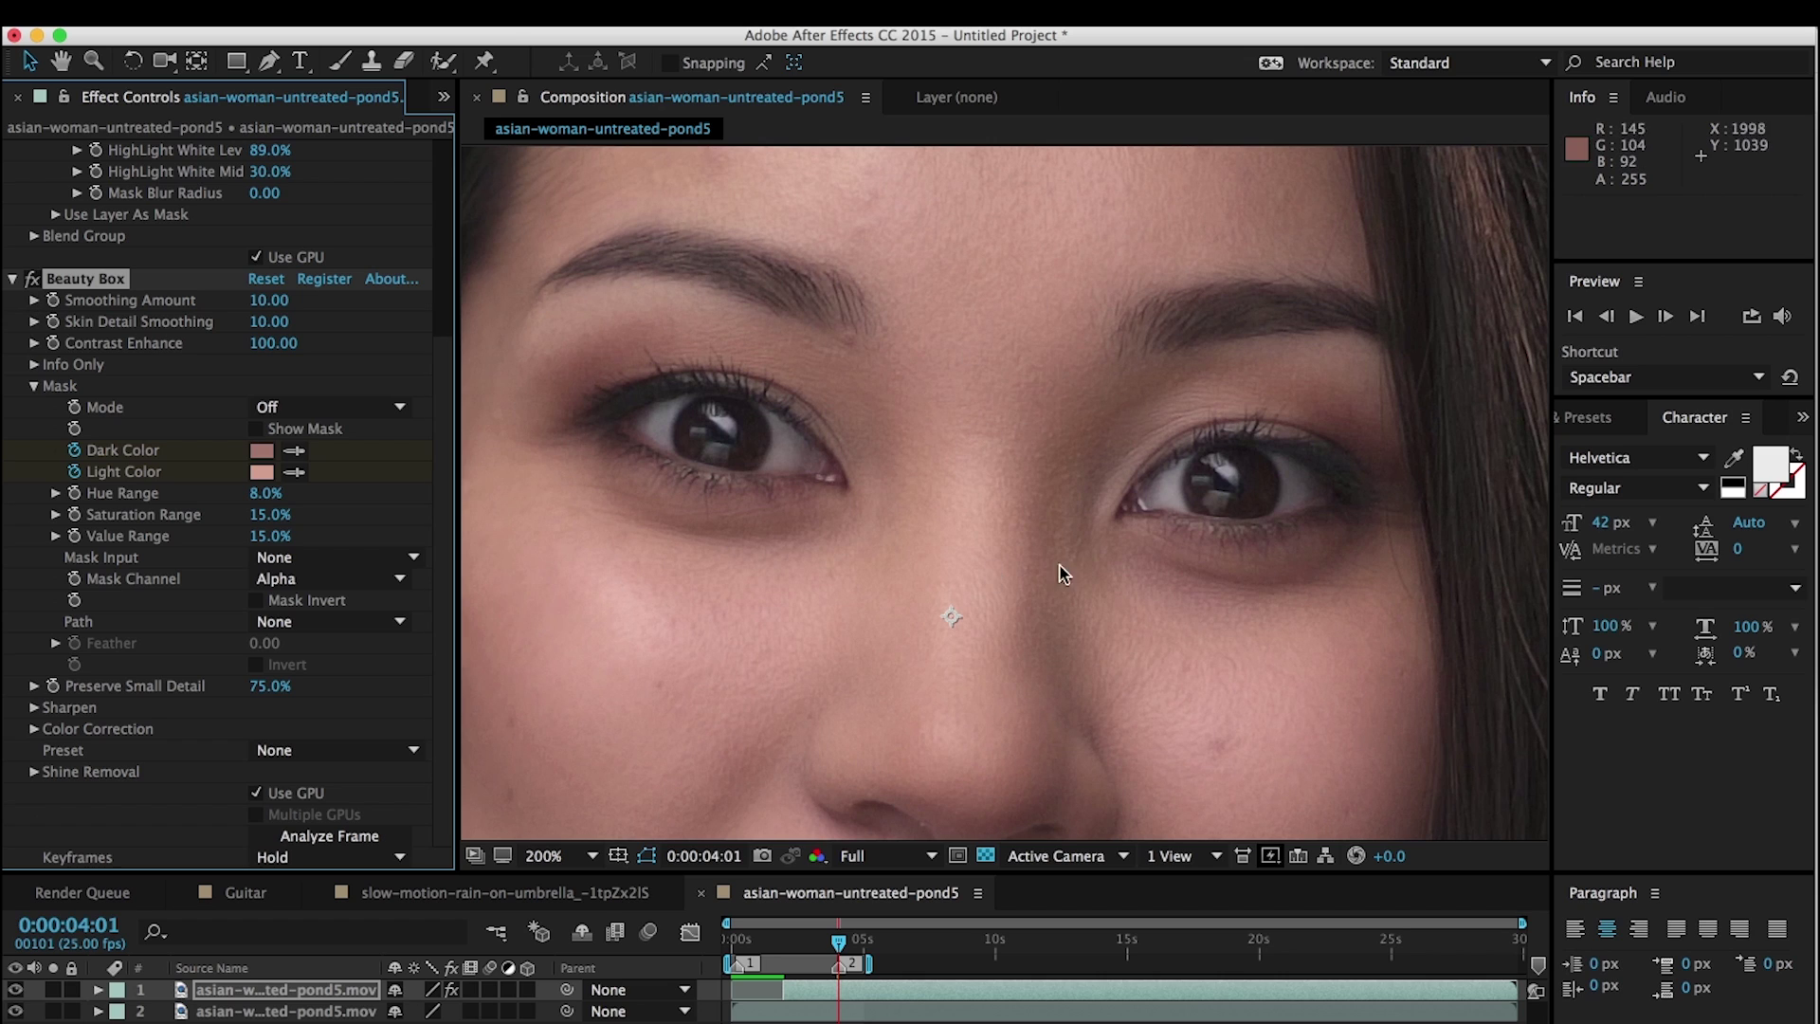
left_click(993, 518)
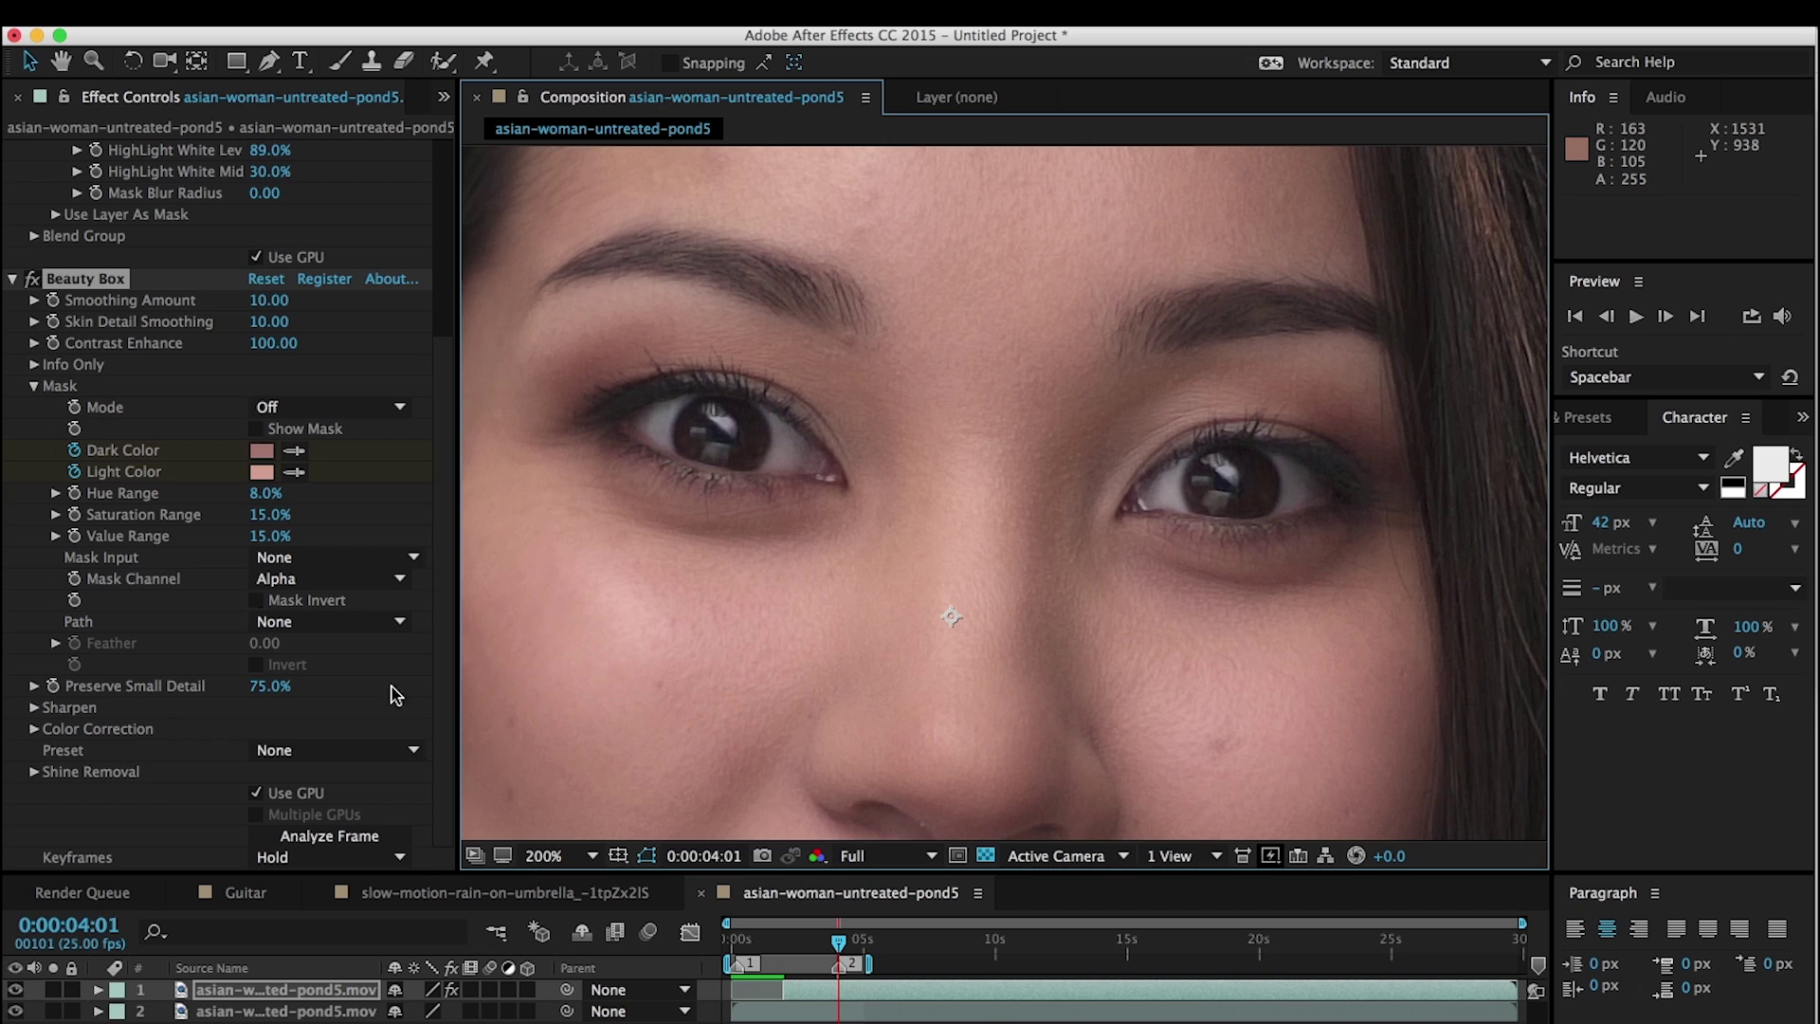
- Expand Beauty Box's Shine Removal settings and enter an Amount of 100.00
left_click(35, 774)
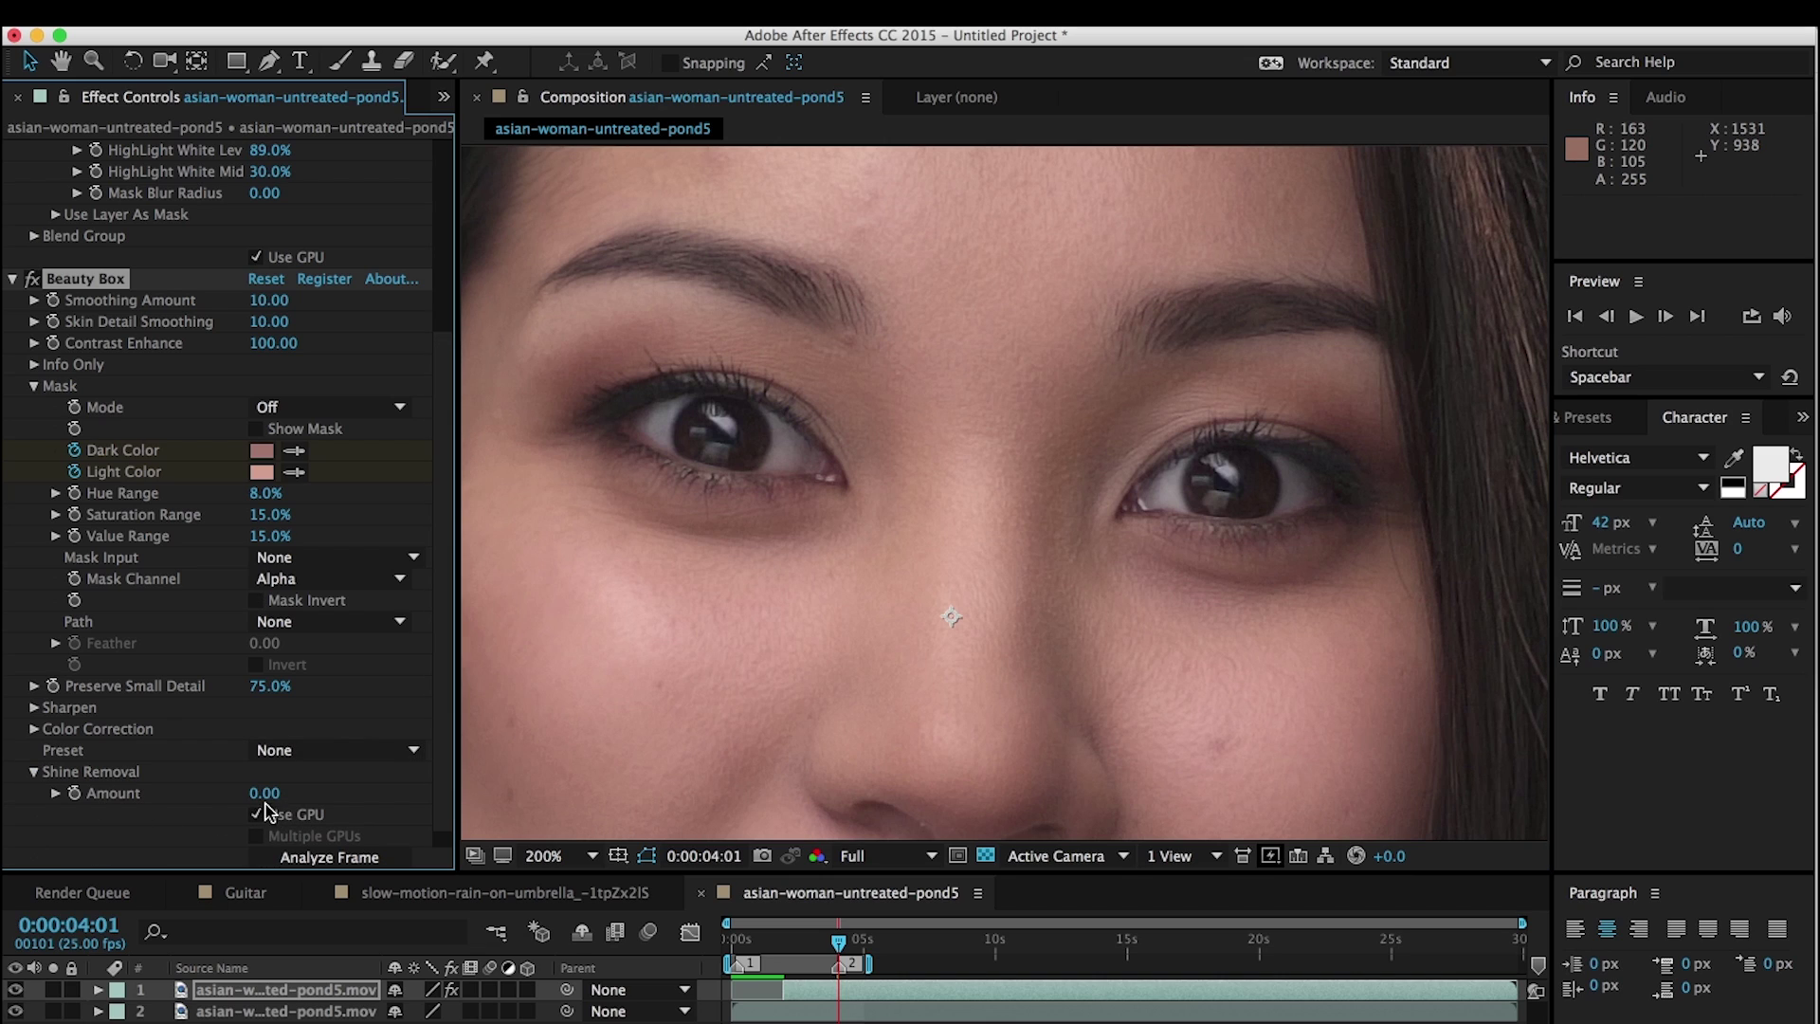
left_click(296, 801)
key("Return")
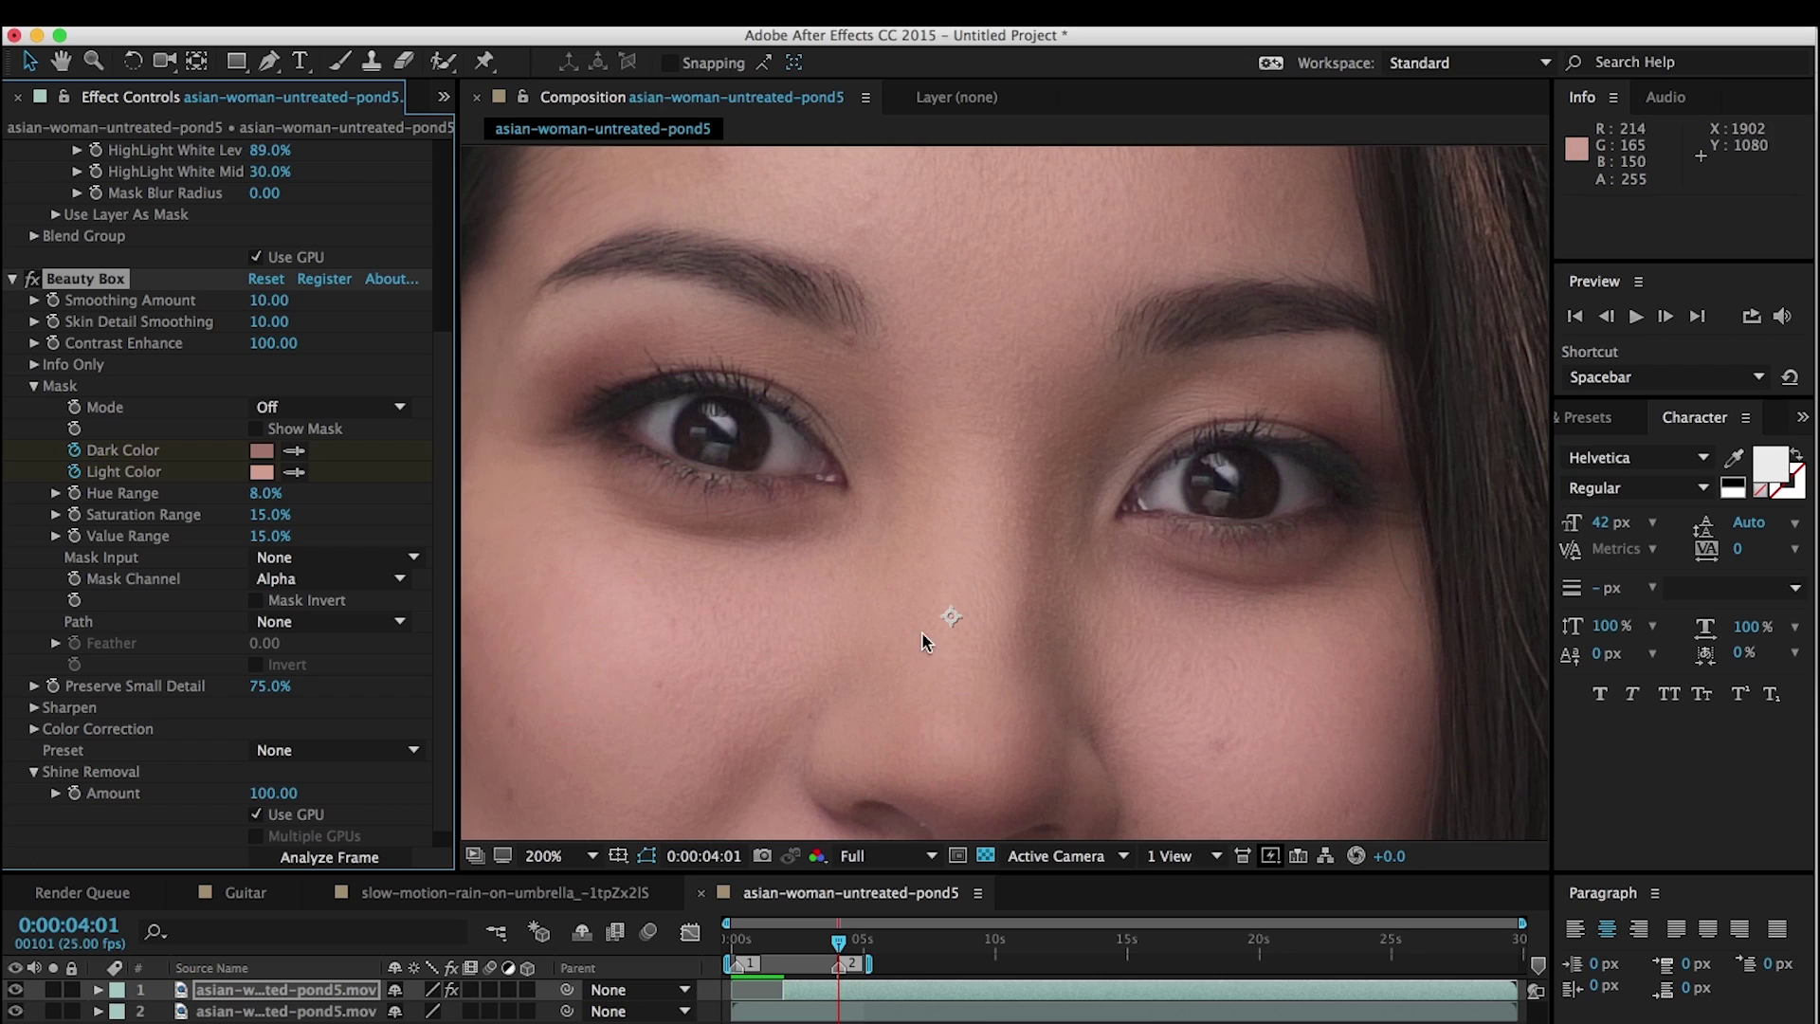
left_click(564, 856)
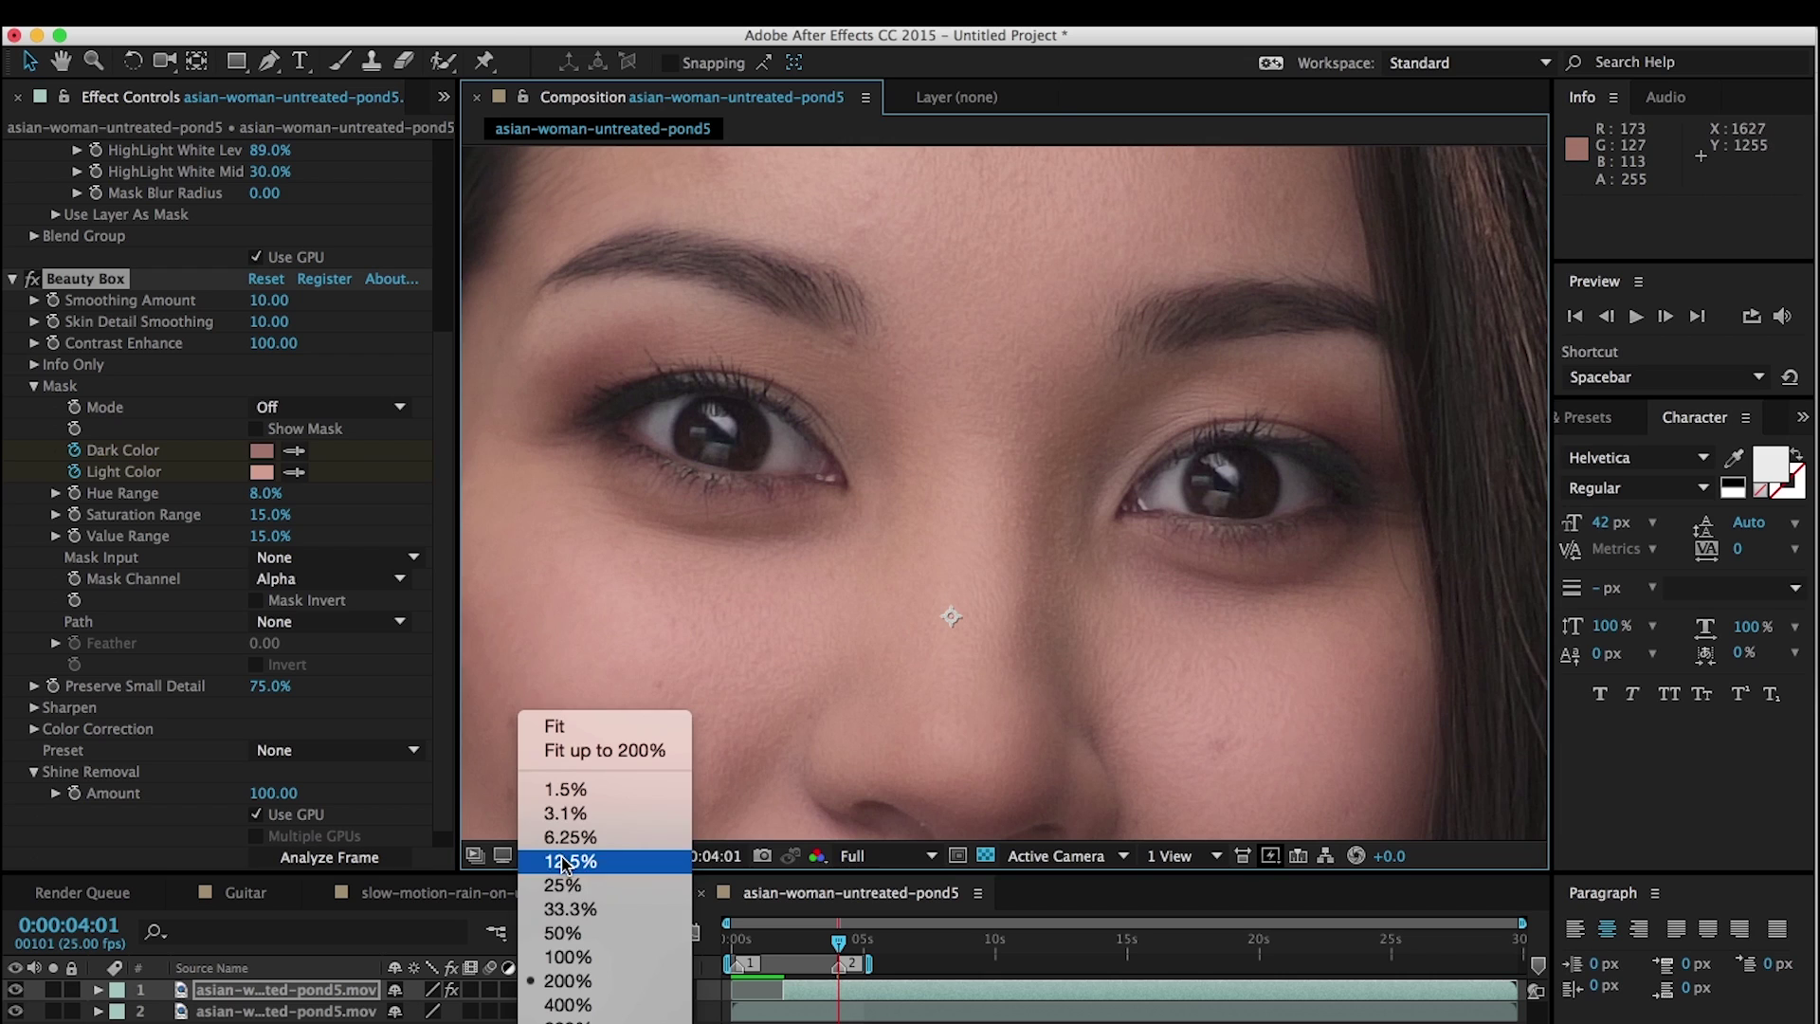
left_click(784, 666)
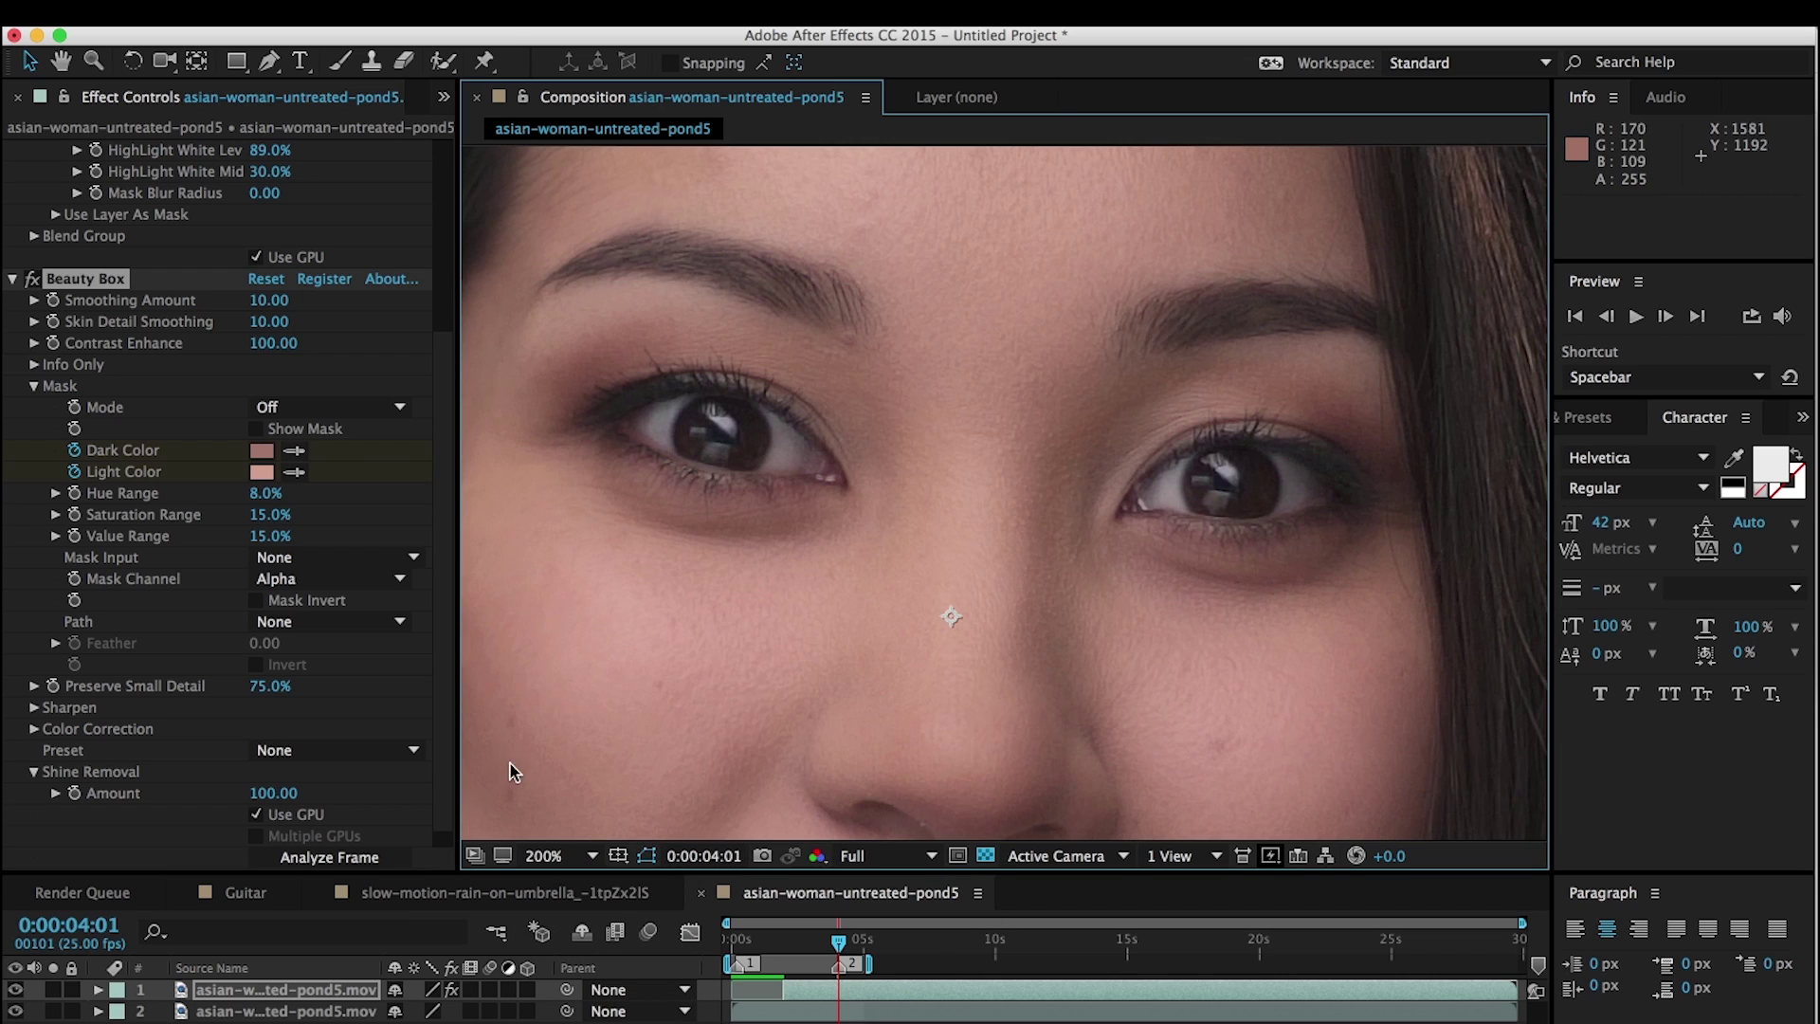
left_click(452, 990)
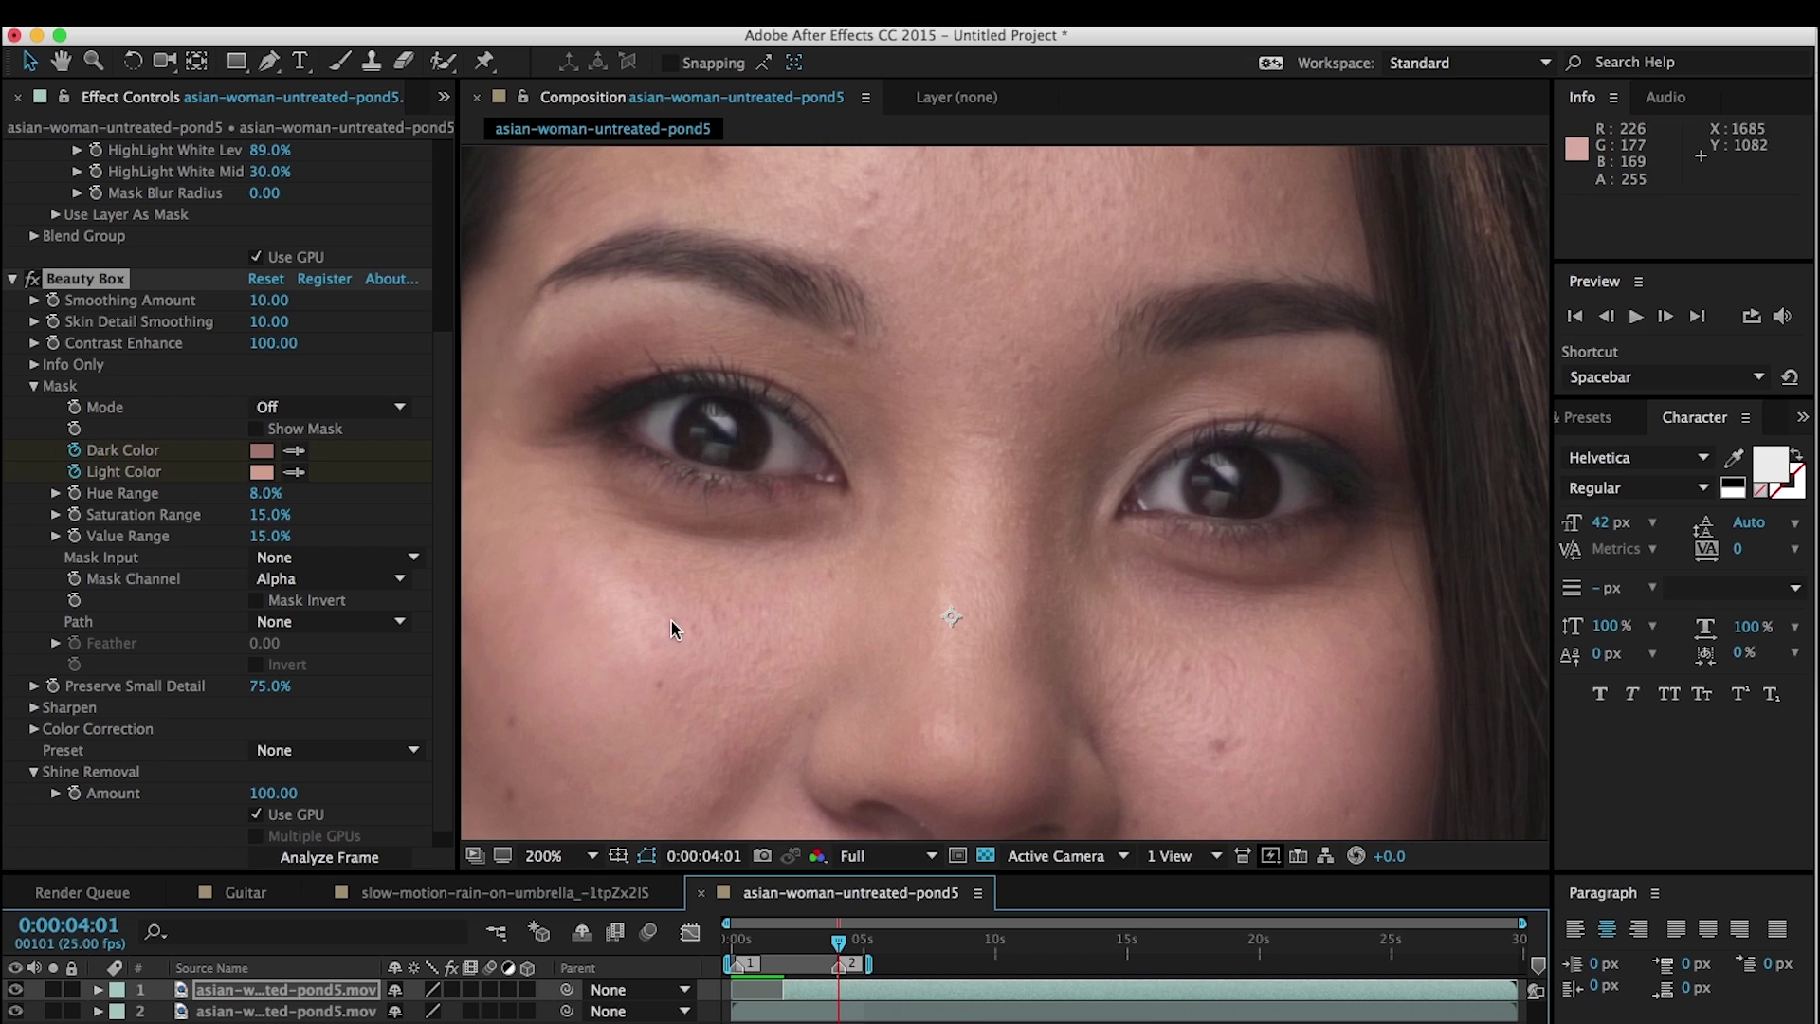
left_click(452, 991)
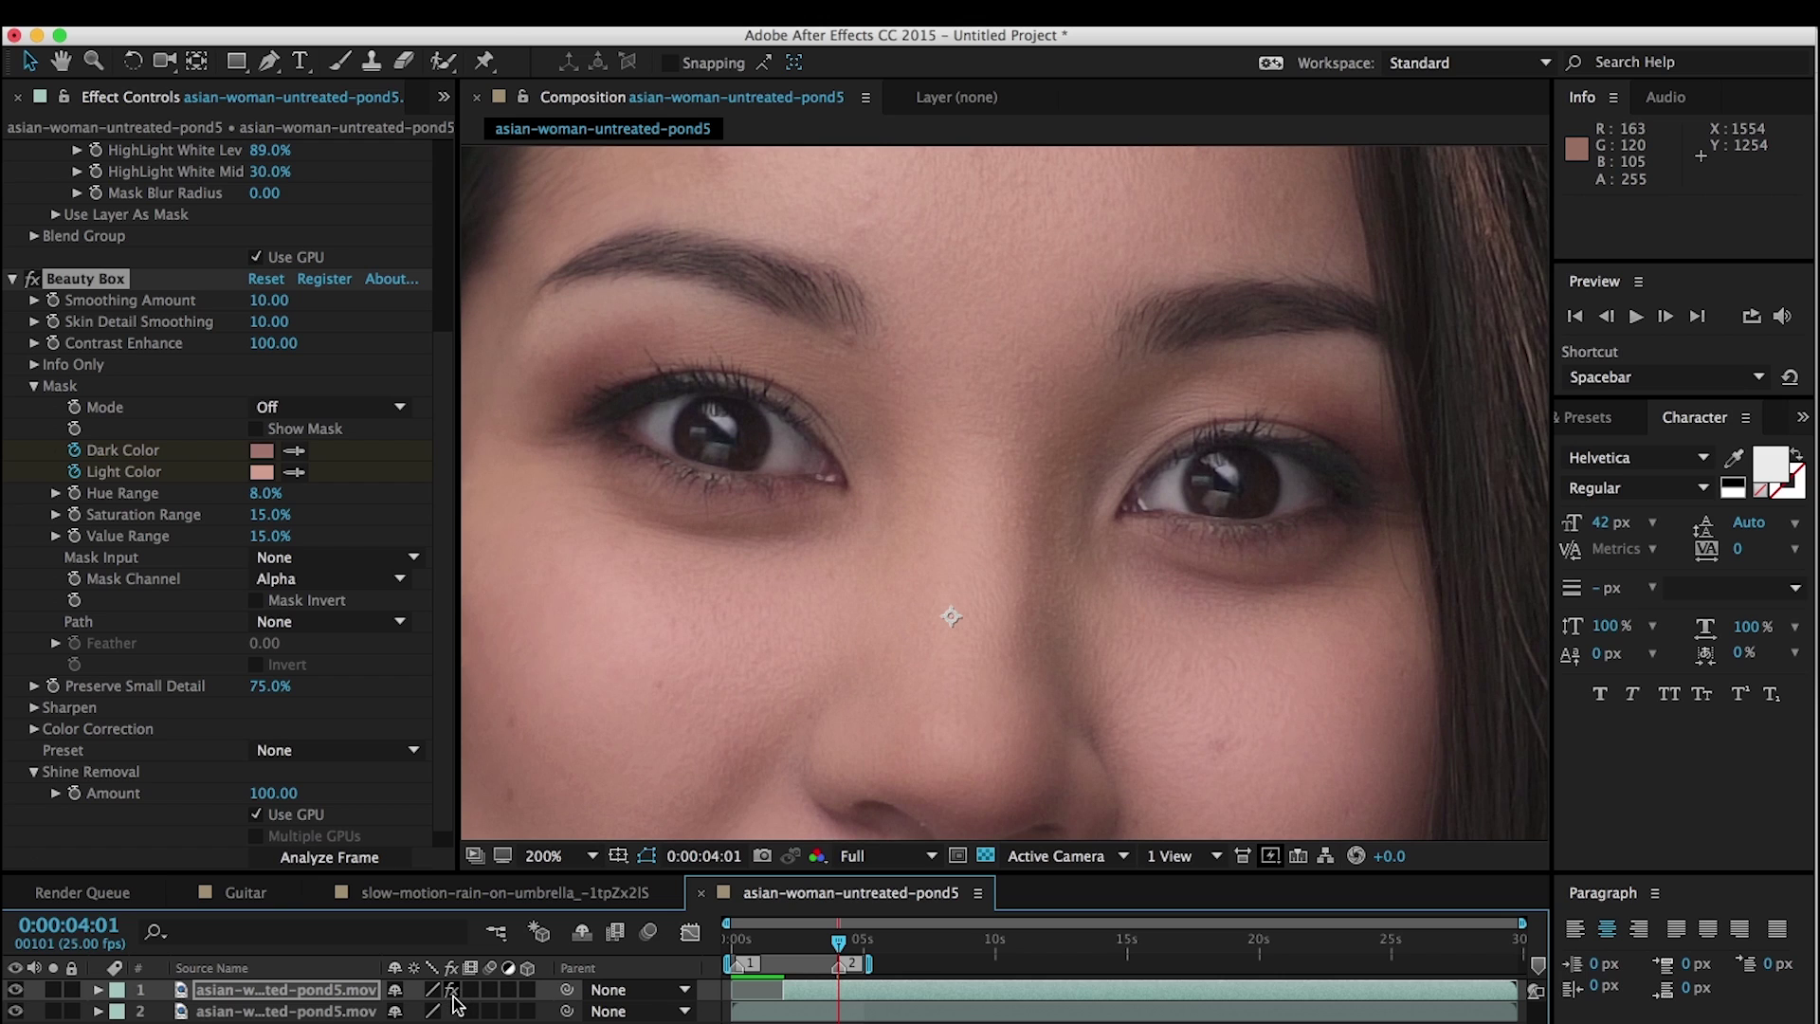
left_click(452, 990)
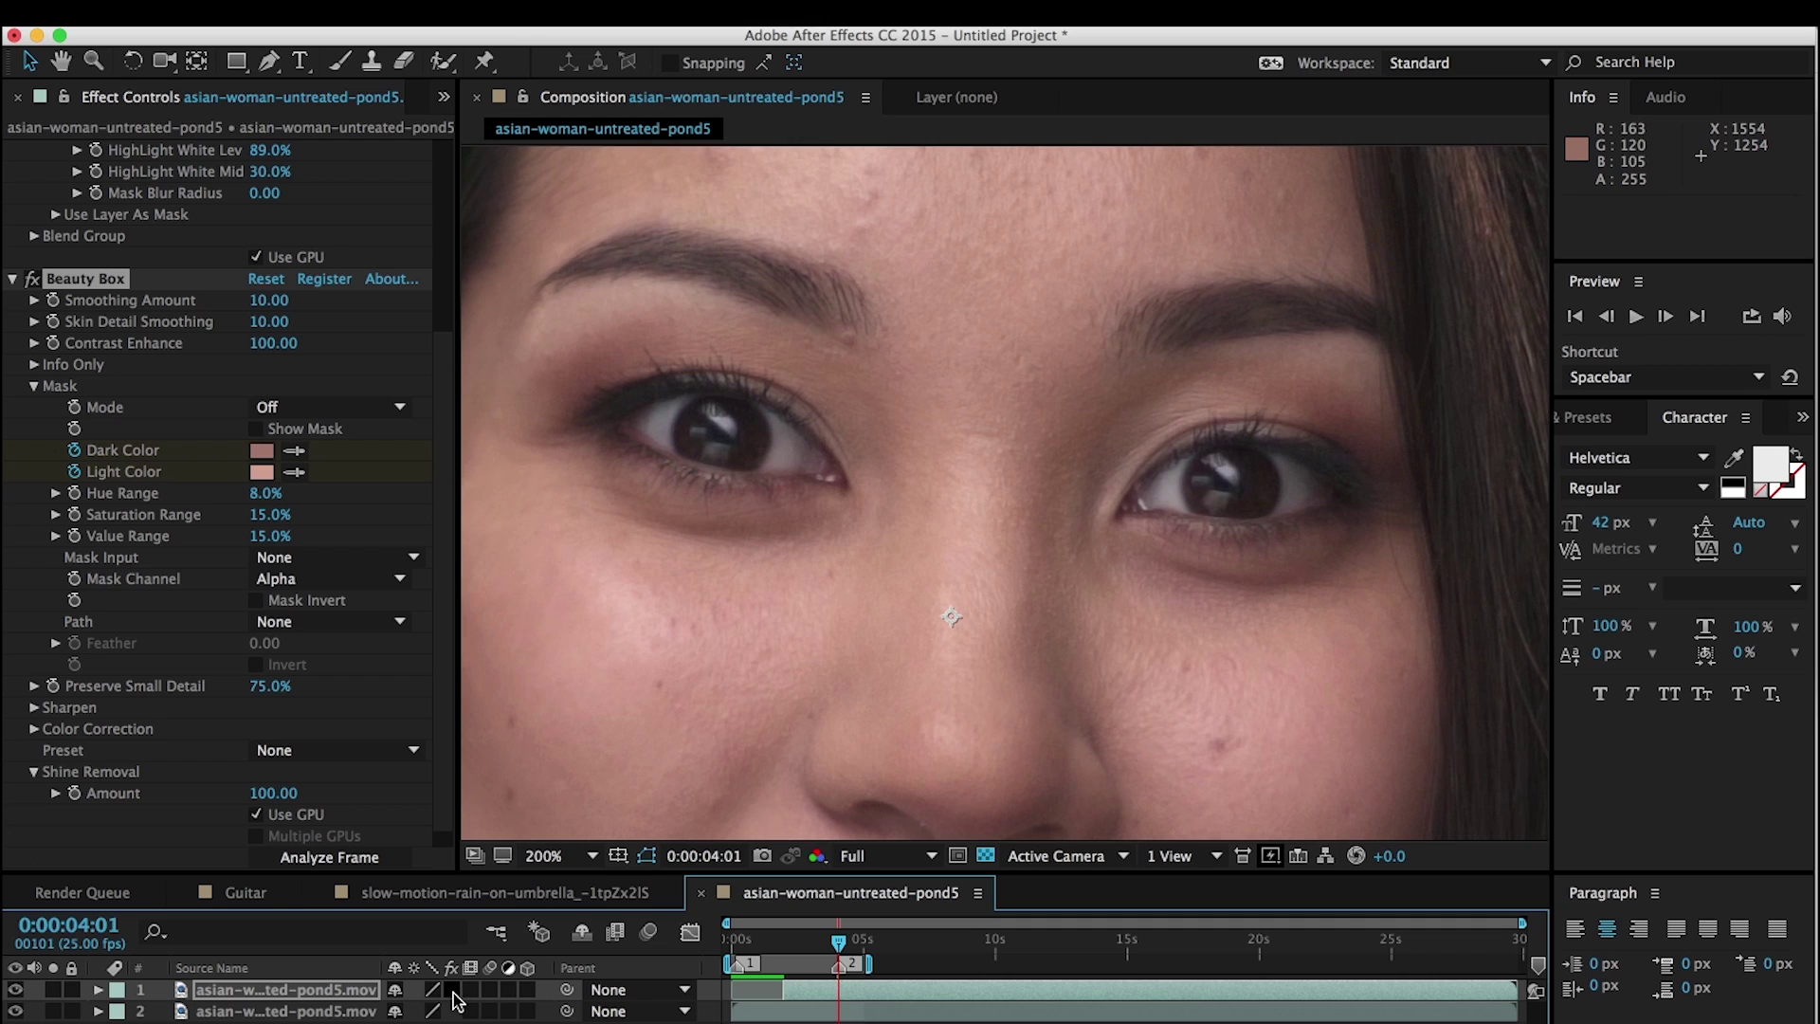
left_click(453, 992)
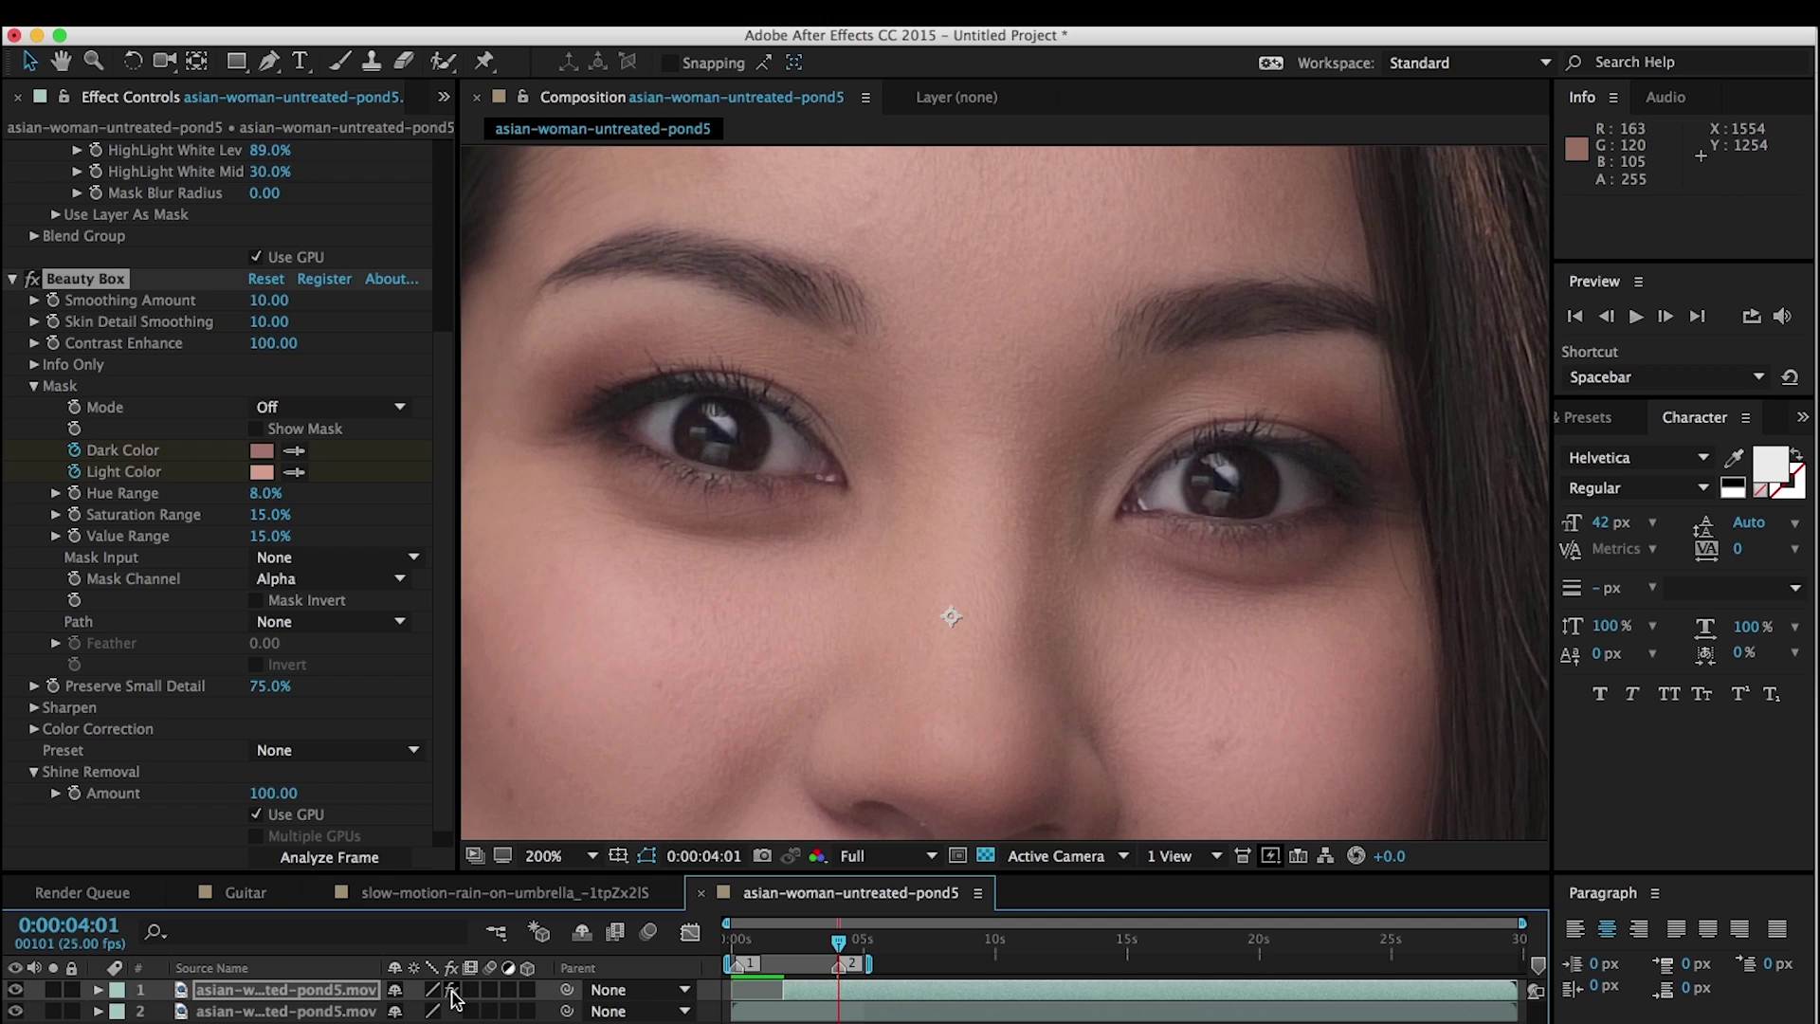
left_click(452, 990)
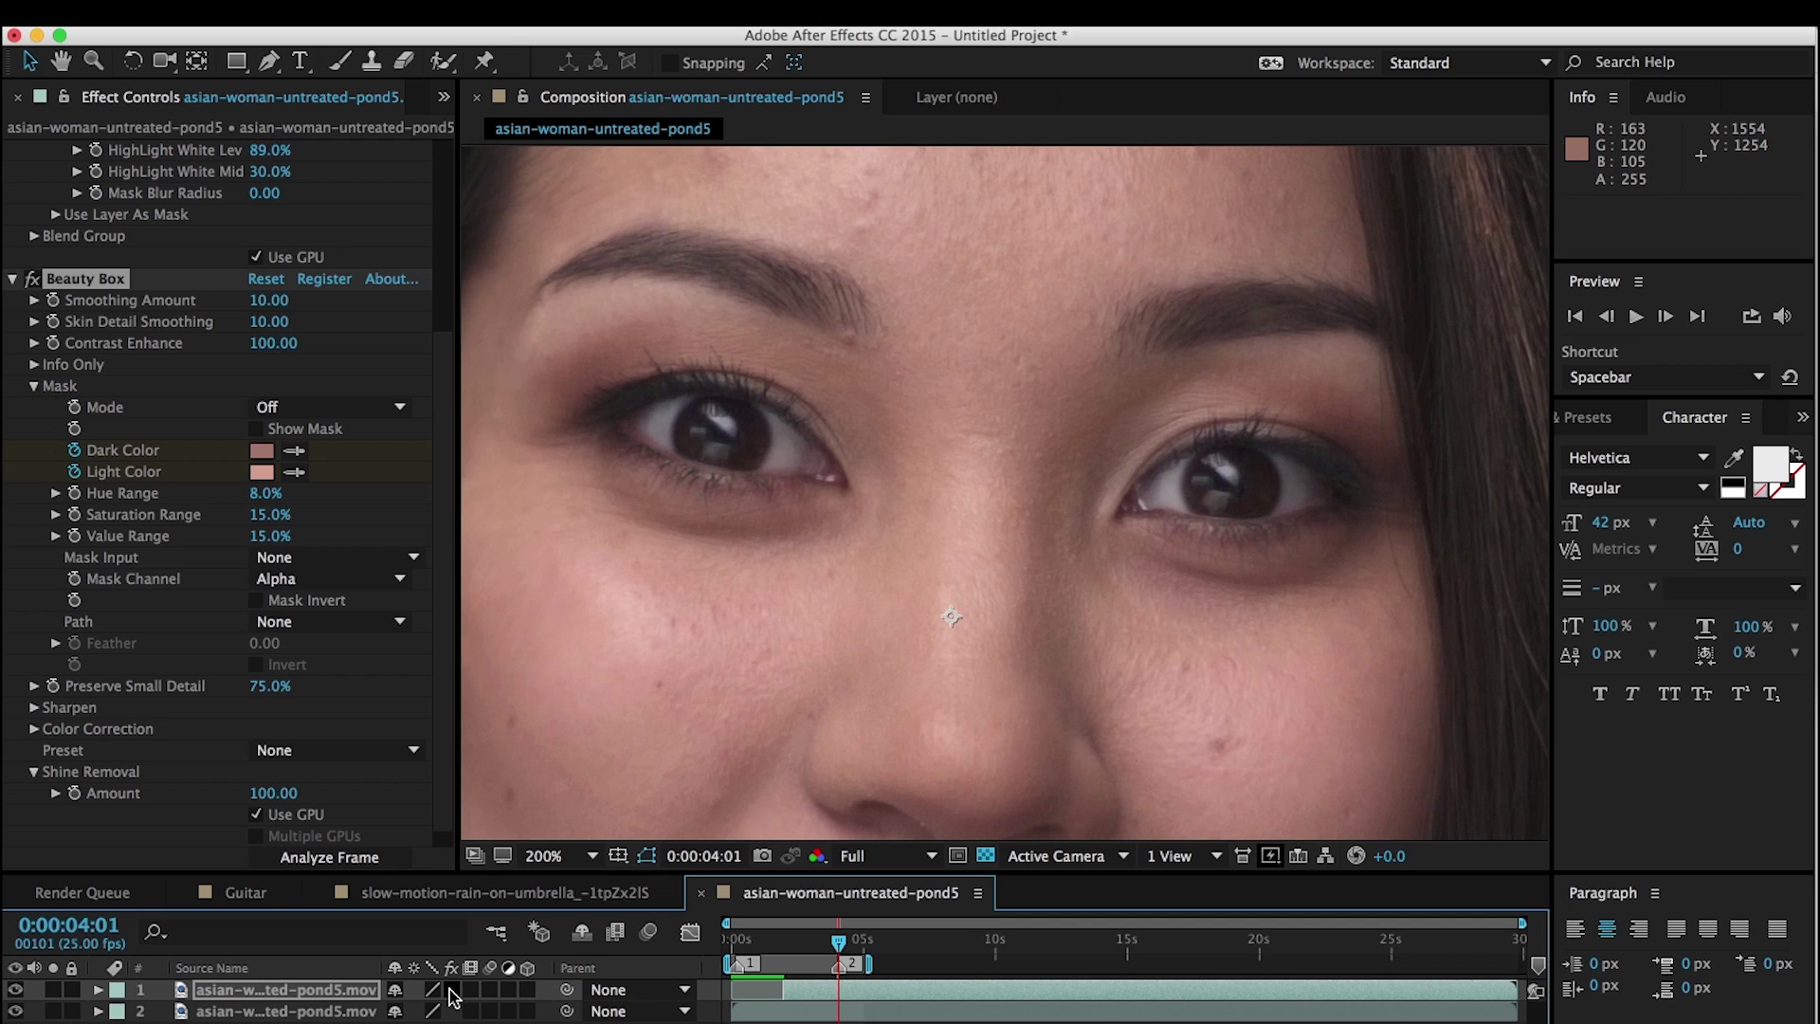
left_click(452, 991)
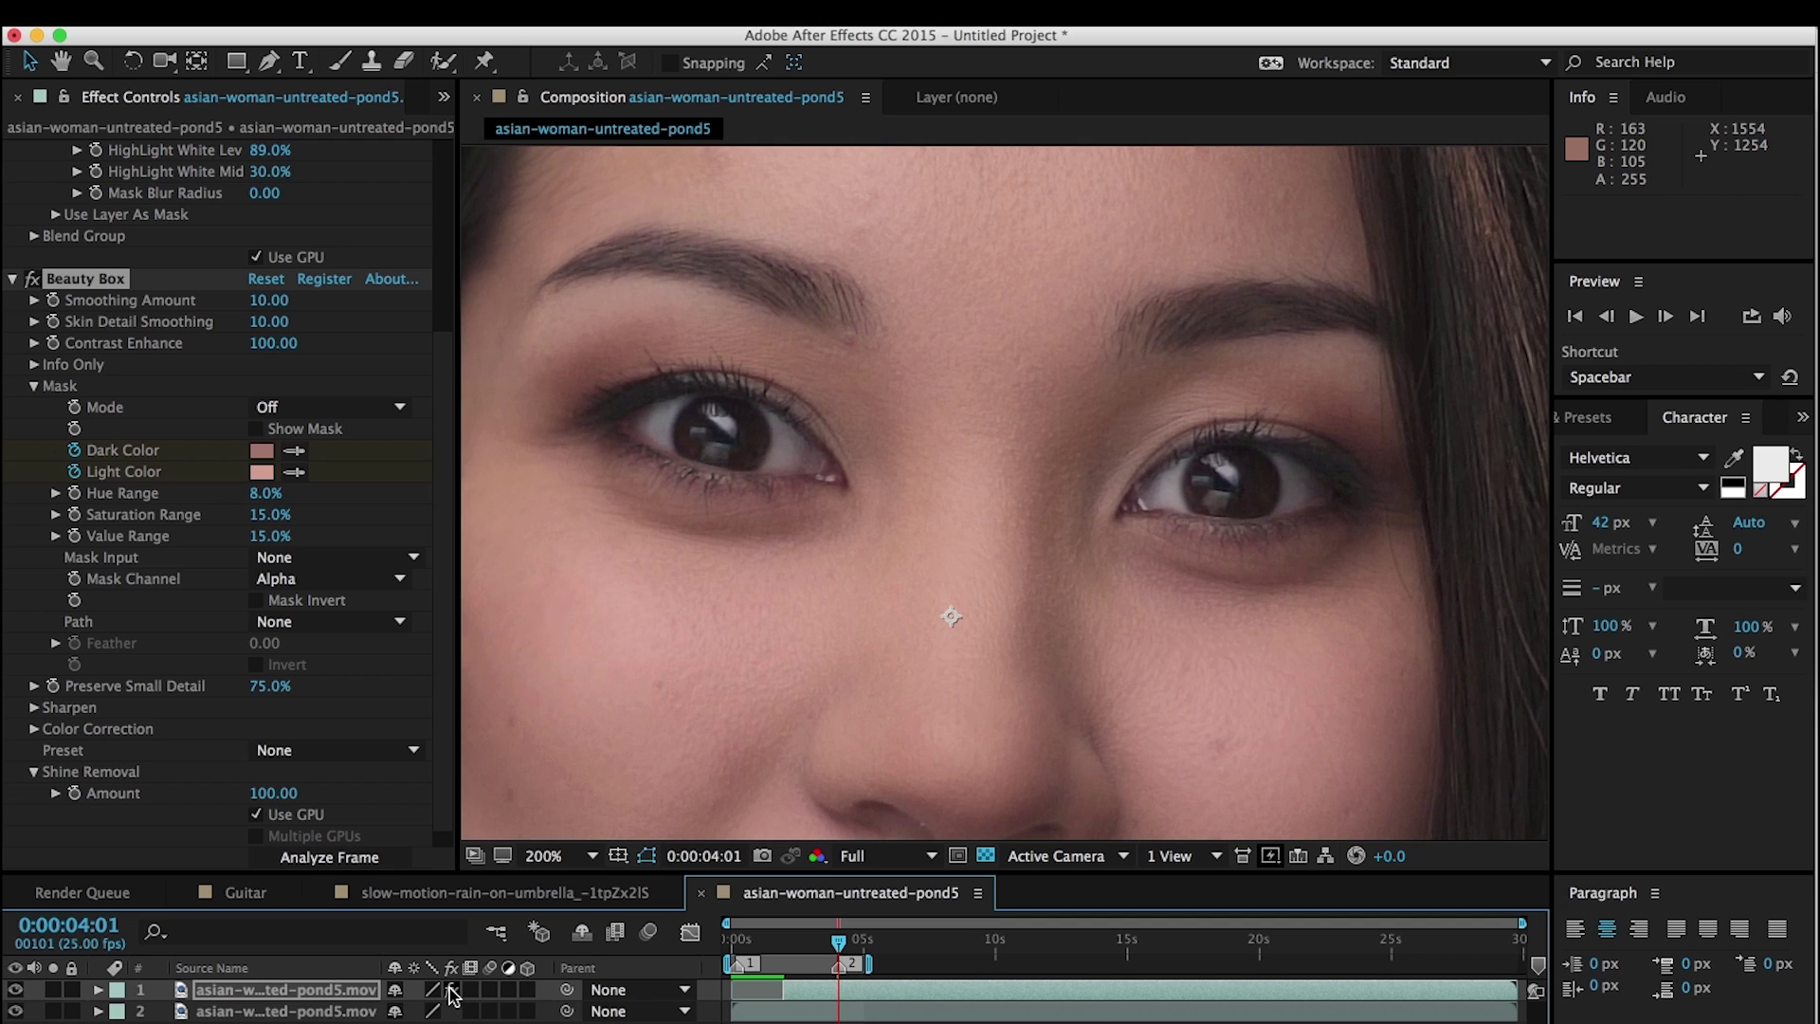
left_click(452, 991)
left_click(454, 990)
left_click_drag(445, 432, 444, 241)
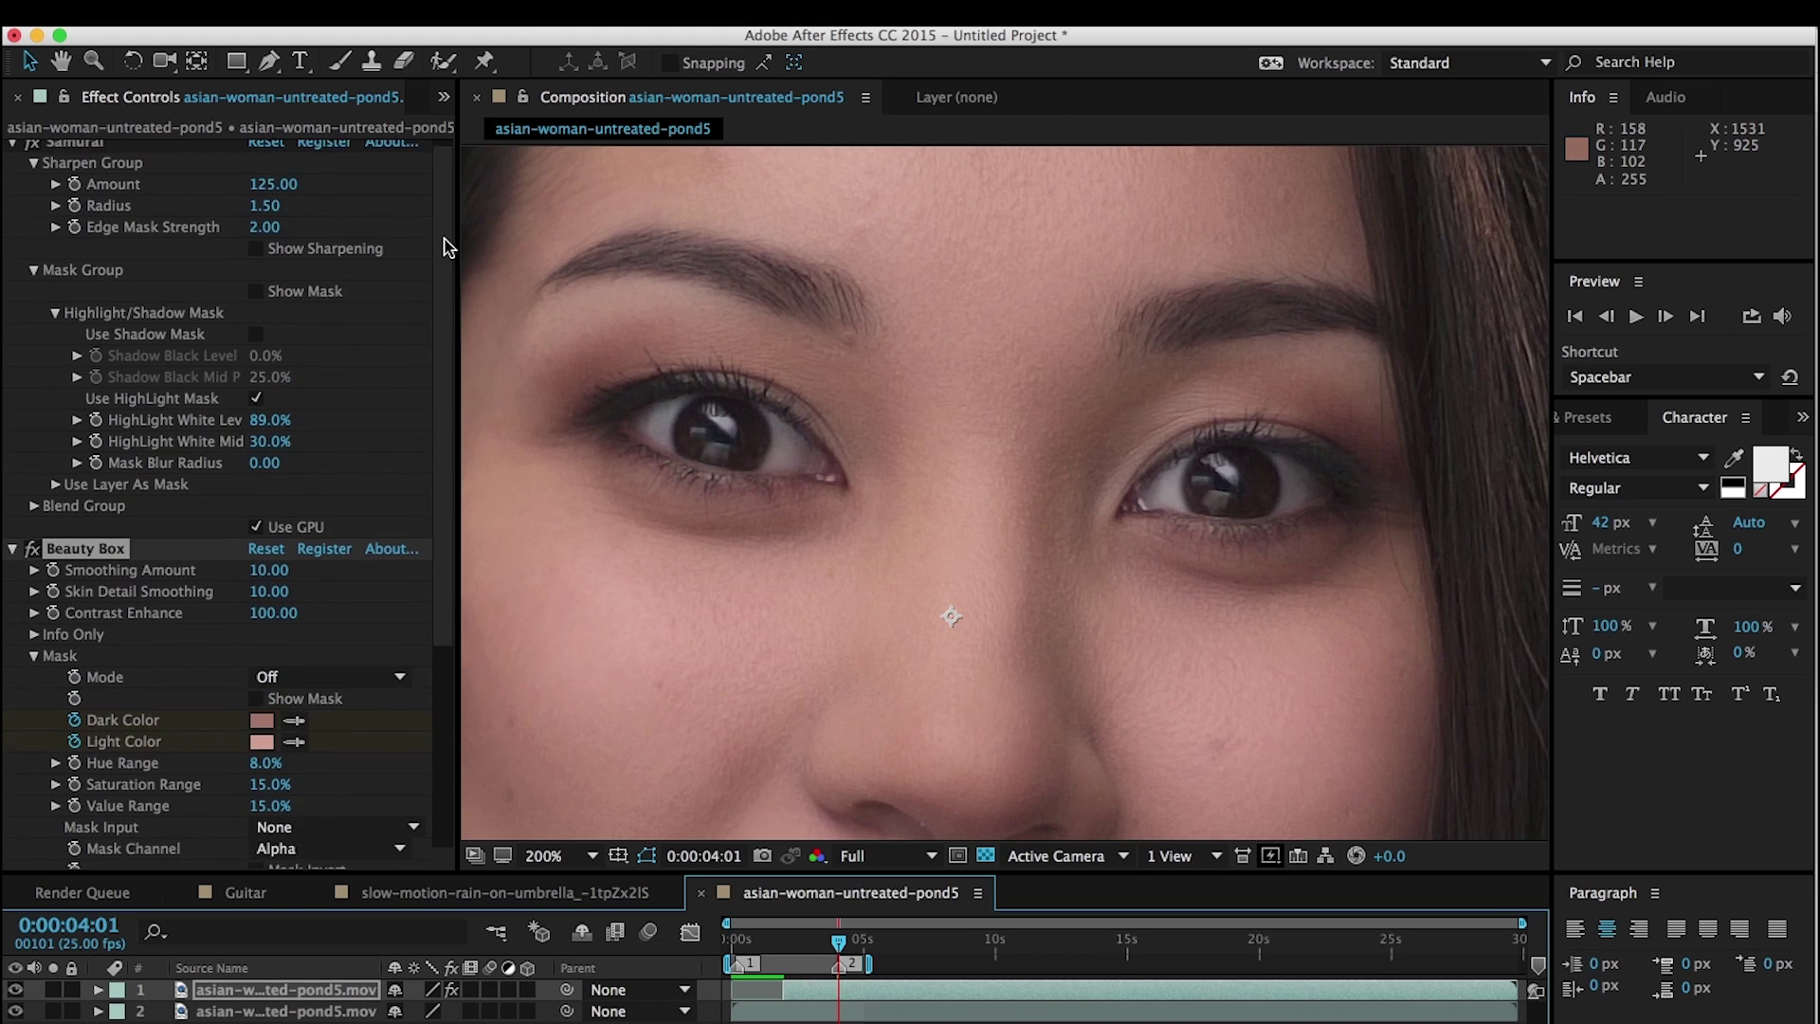